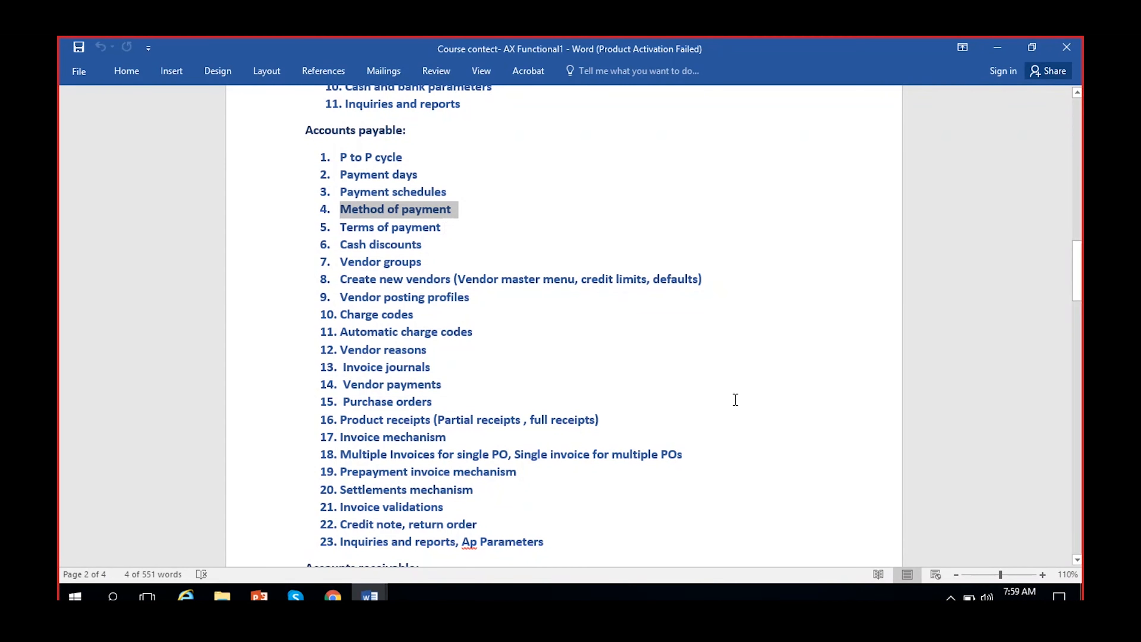
# Switch to the Dynamics new document and add the heading "Terms of payment:" below the 3rd month line
pyautogui.click(369, 596)
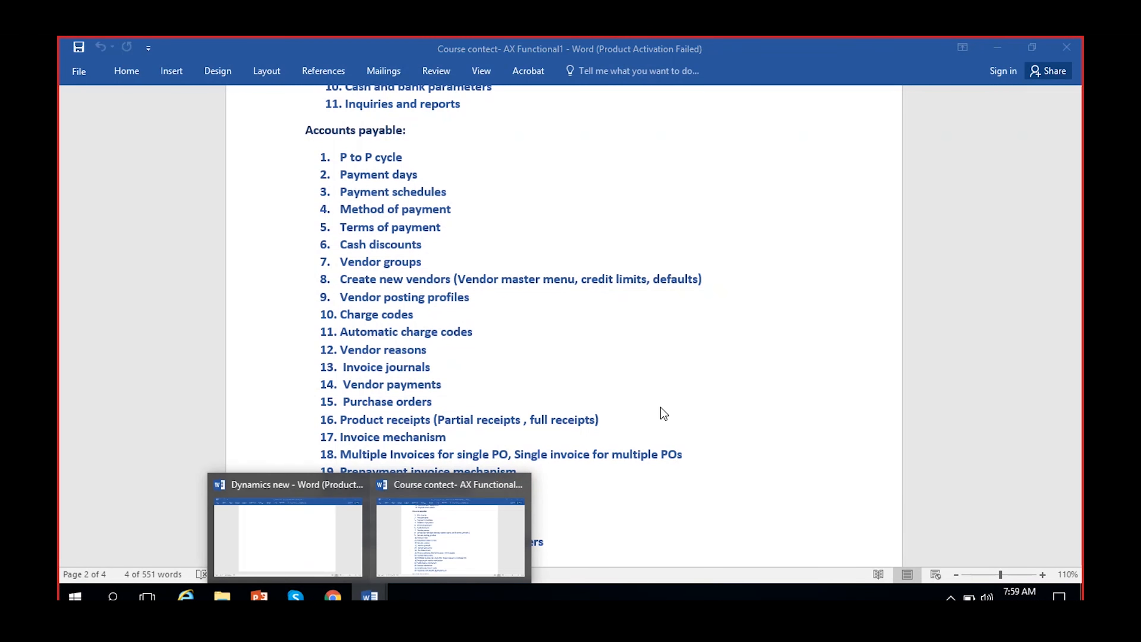
pyautogui.click(274, 548)
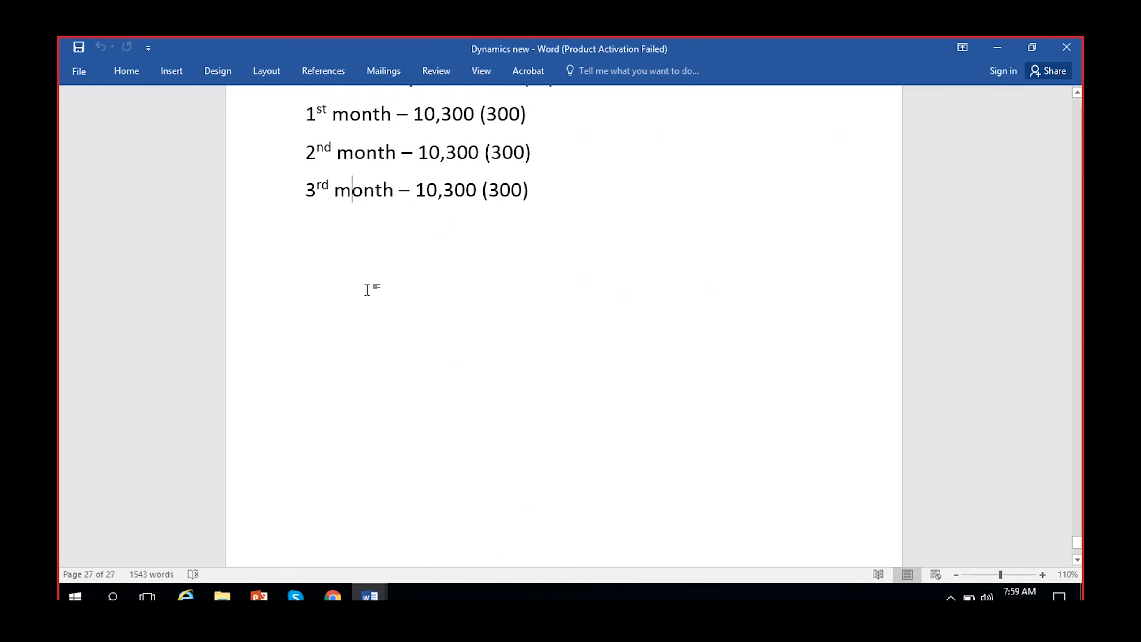
pyautogui.click(581, 201)
pyautogui.press('Return')
pyautogui.press('Return')
pyautogui.hotkey('ctrl', 'Return')
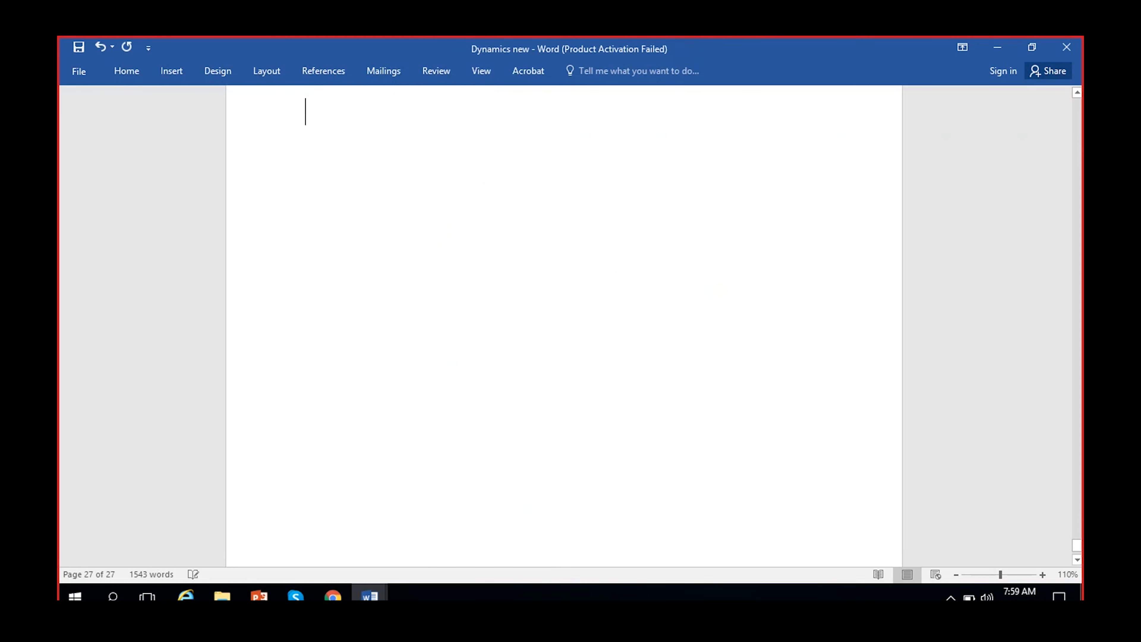
pyautogui.write('Terms')
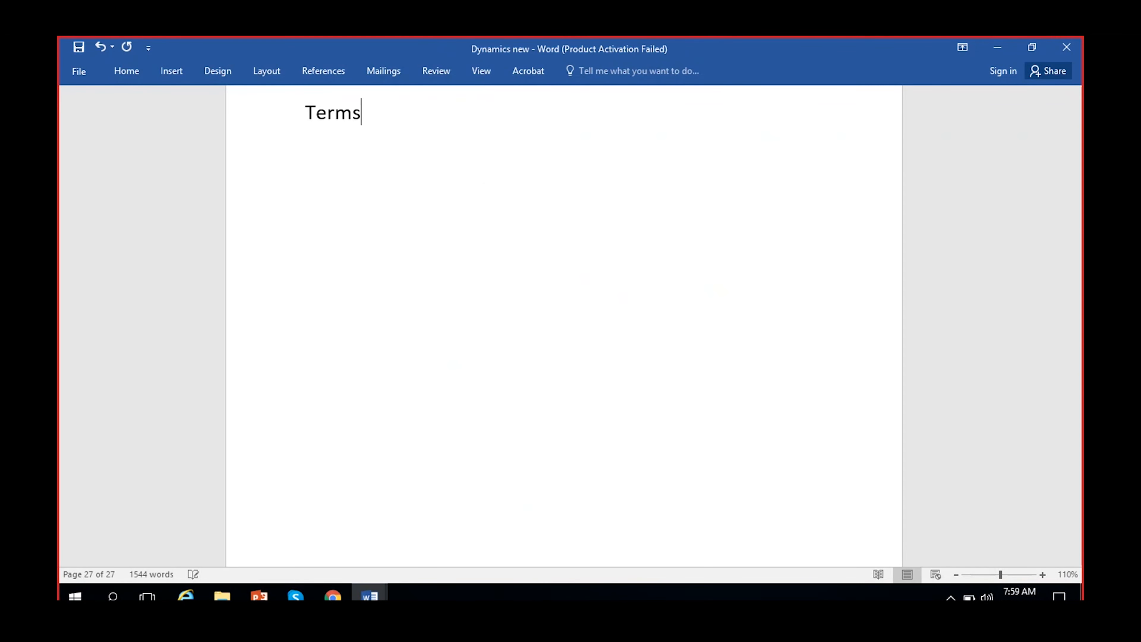
pyautogui.write(' of payment')
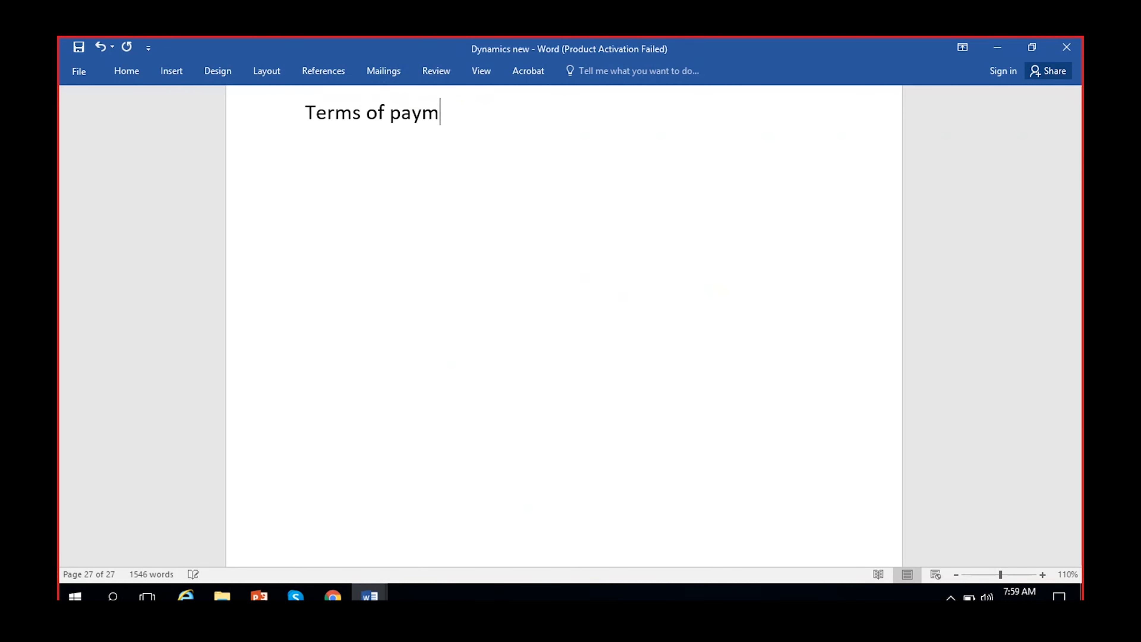
pyautogui.write(':')
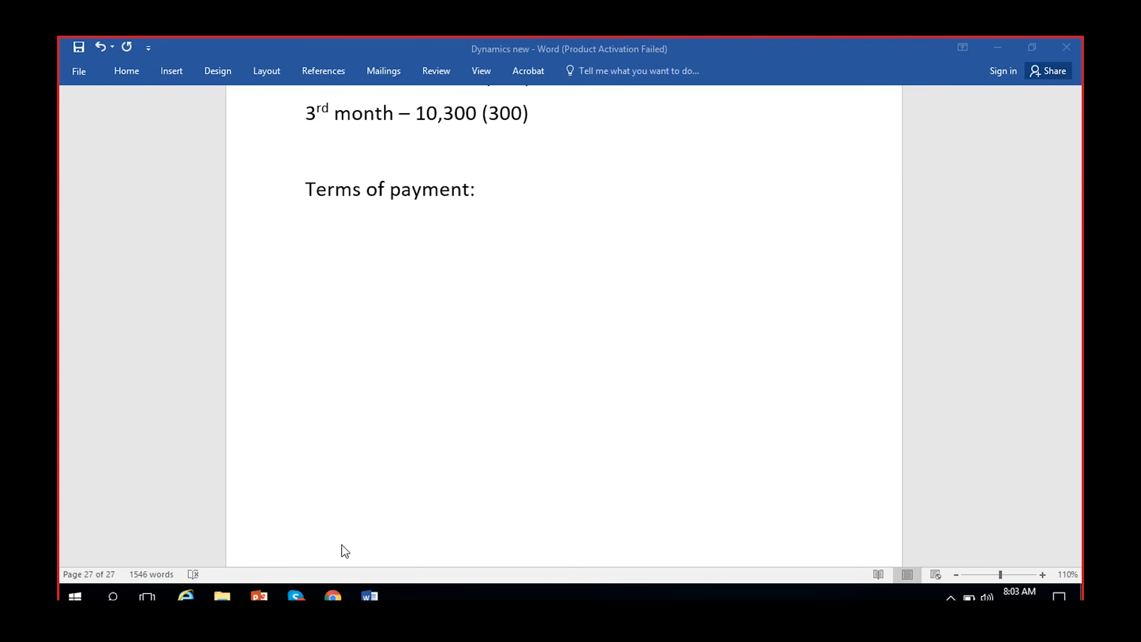
# Switch to Dynamics 365 in Chrome and go to the Terms of payment form in the Accounts payable payment setup
pyautogui.click(332, 596)
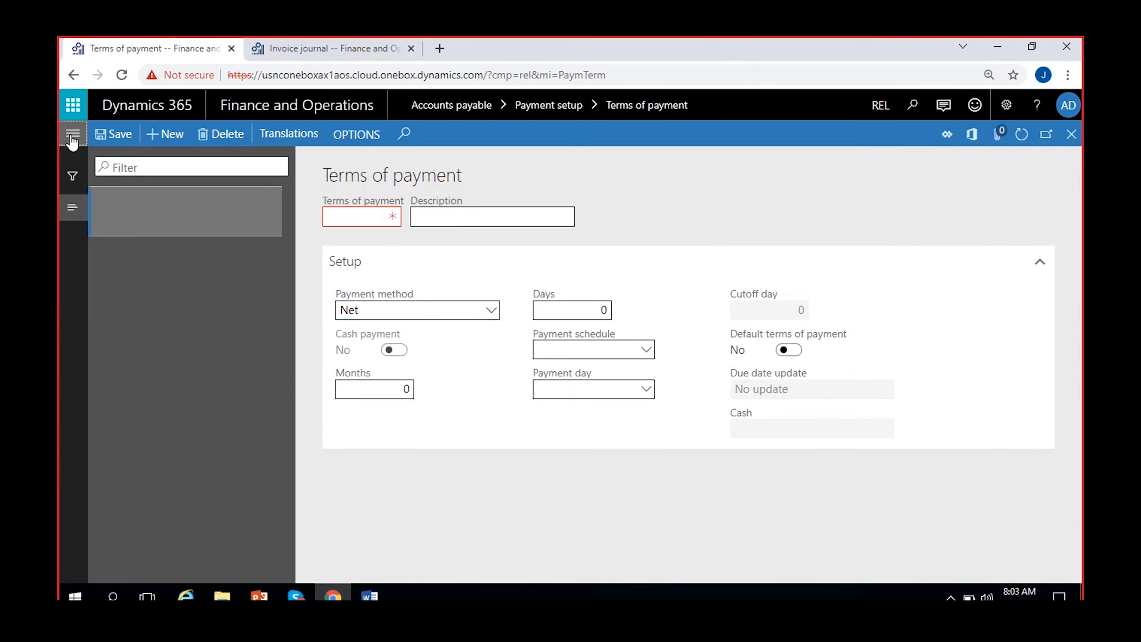
pyautogui.click(72, 142)
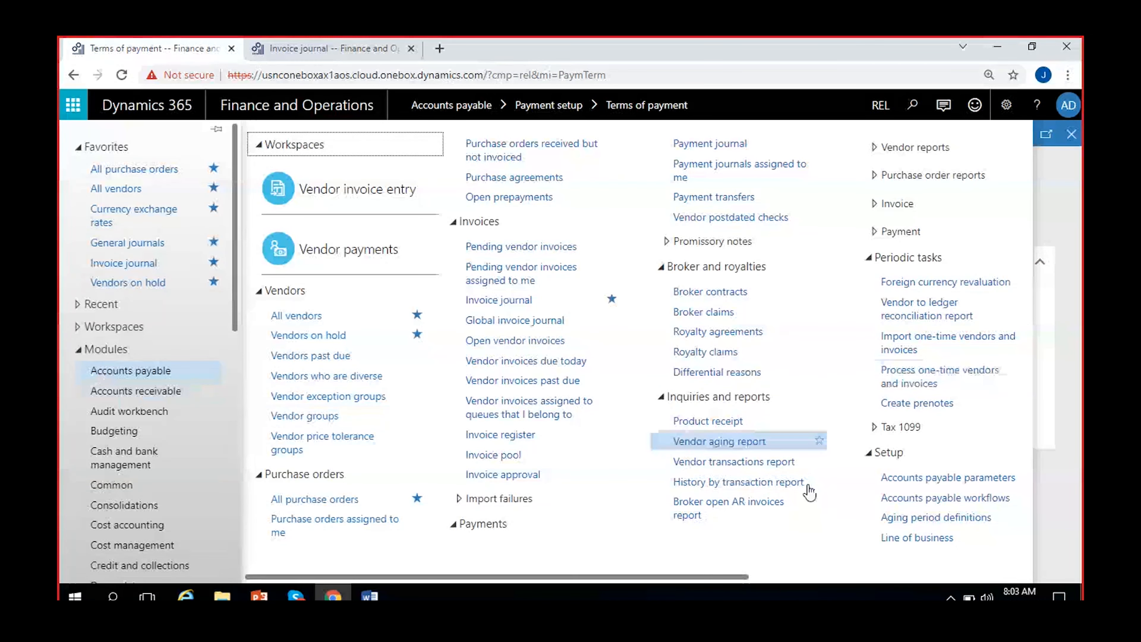
pyautogui.hscroll(5, 700, 580)
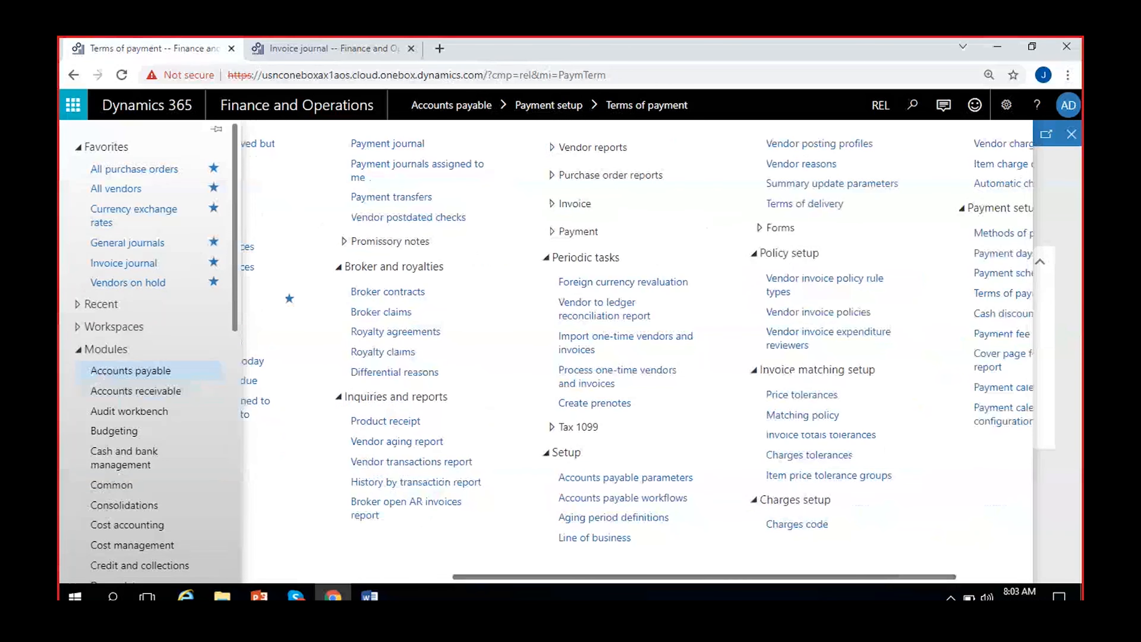
pyautogui.hscroll(2, 745, 584)
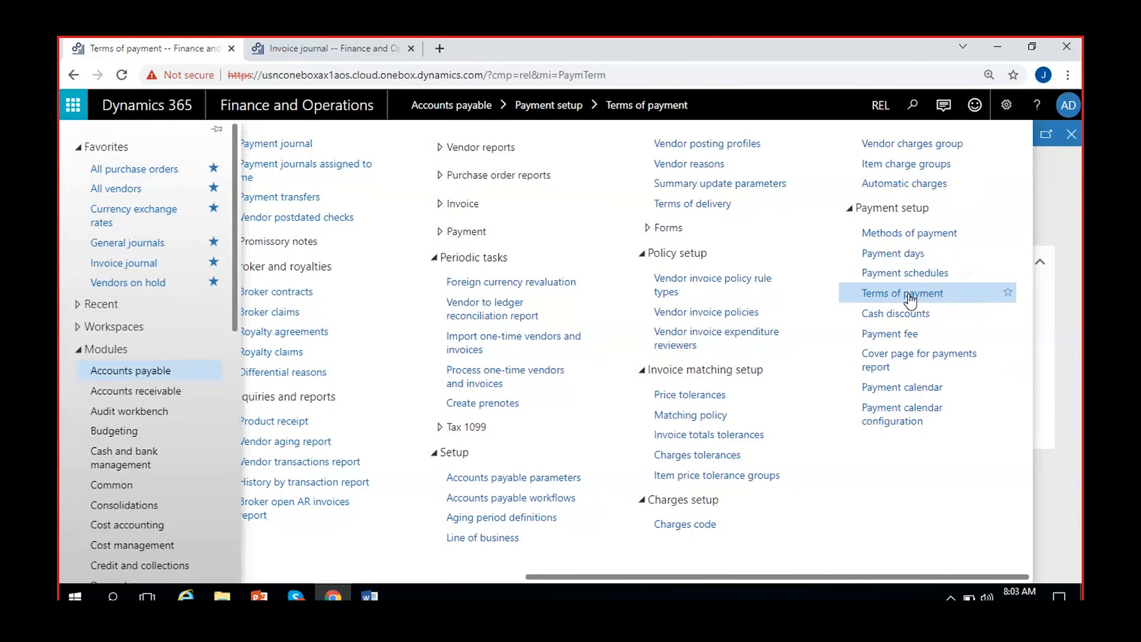
pyautogui.click(924, 301)
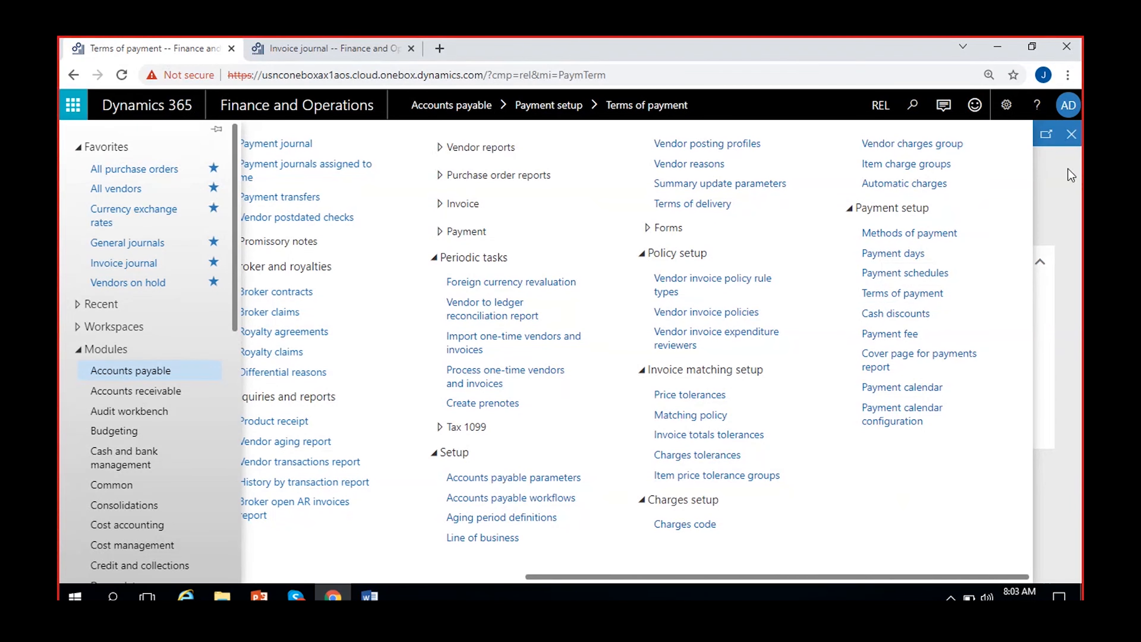
pyautogui.click(222, 134)
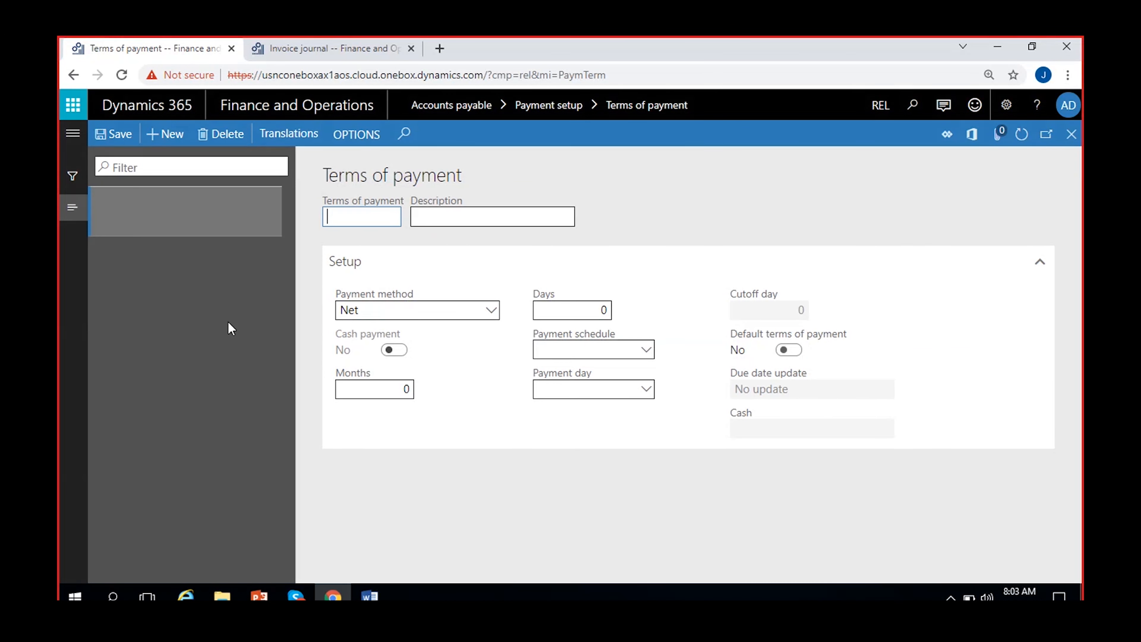
# Fill in the blank terms of payment record with payment method COD, code COD and description Cash on Delivery, and save it
pyautogui.click(490, 315)
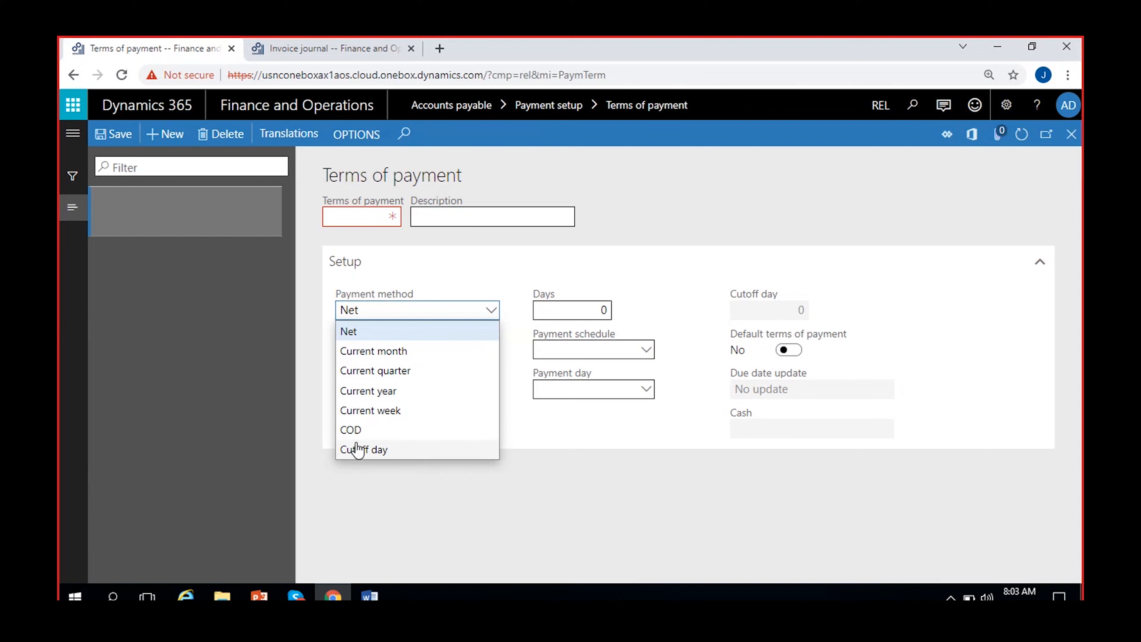
pyautogui.click(372, 431)
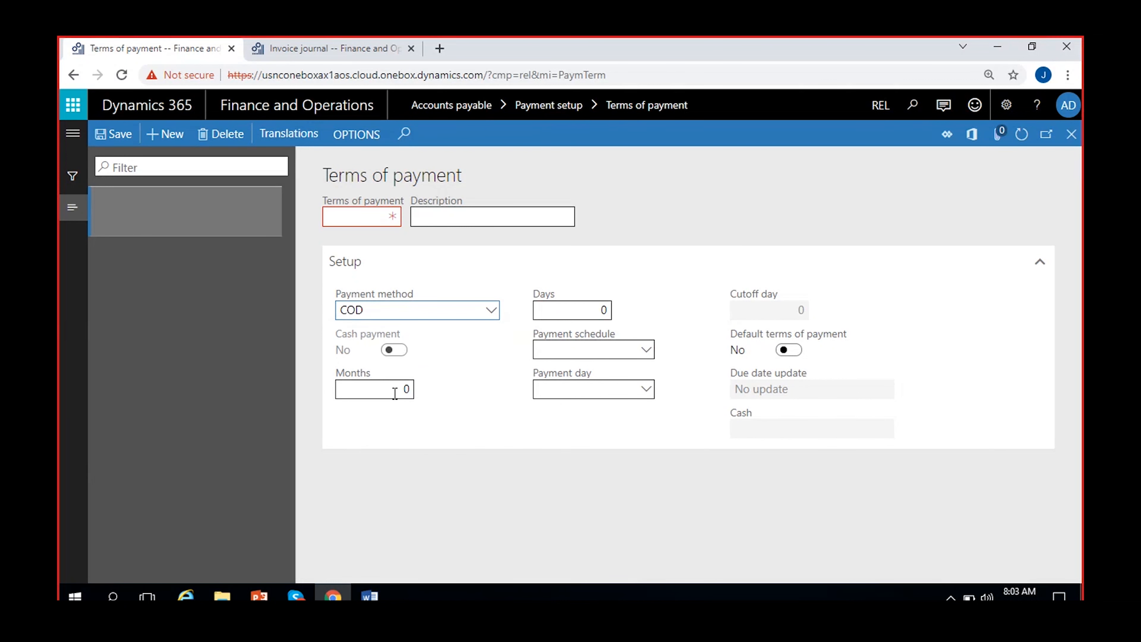
pyautogui.click(378, 225)
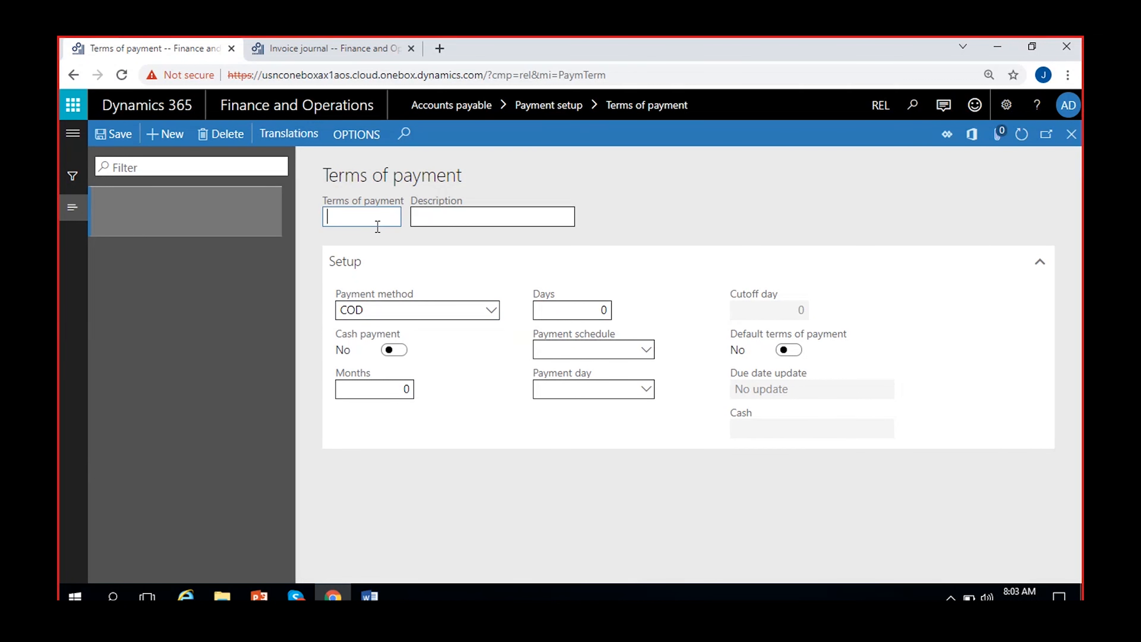
pyautogui.write('COD')
pyautogui.click(466, 222)
pyautogui.write('Cash on Delivery')
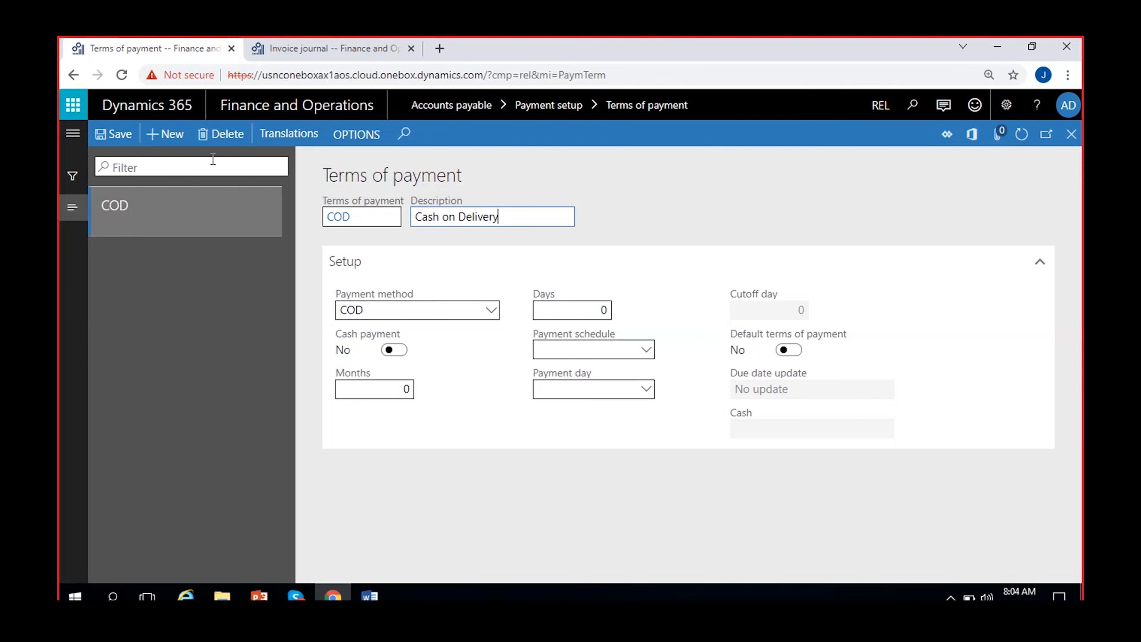
pyautogui.click(109, 135)
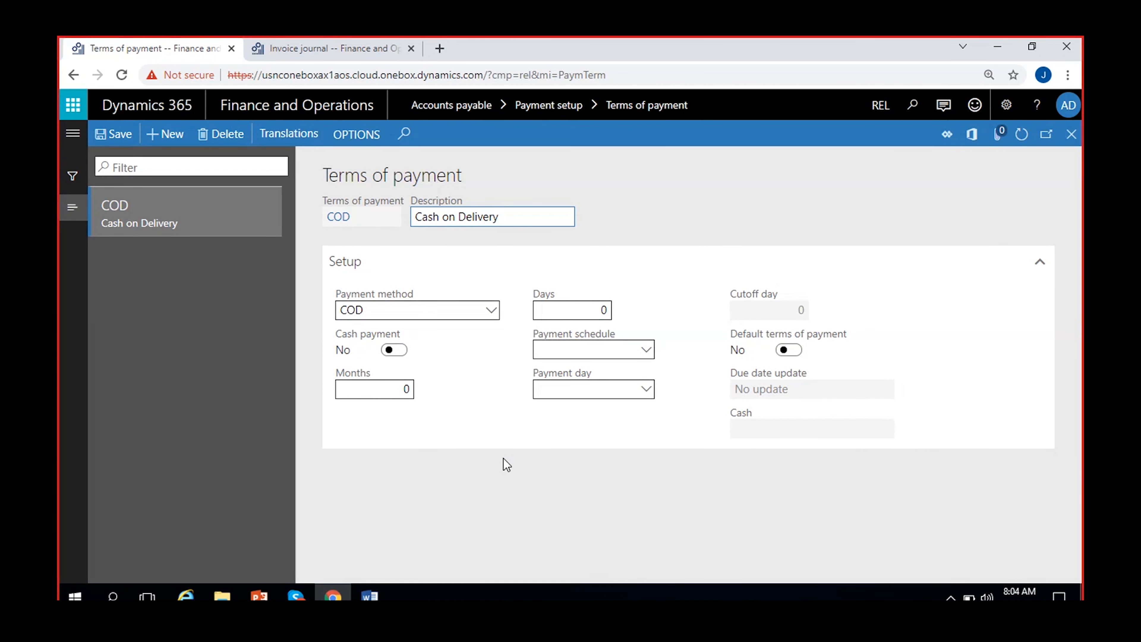
# Enable cash payment for the COD terms with main account 100000 (Cash) as the cash account, and save the record
pyautogui.click(396, 354)
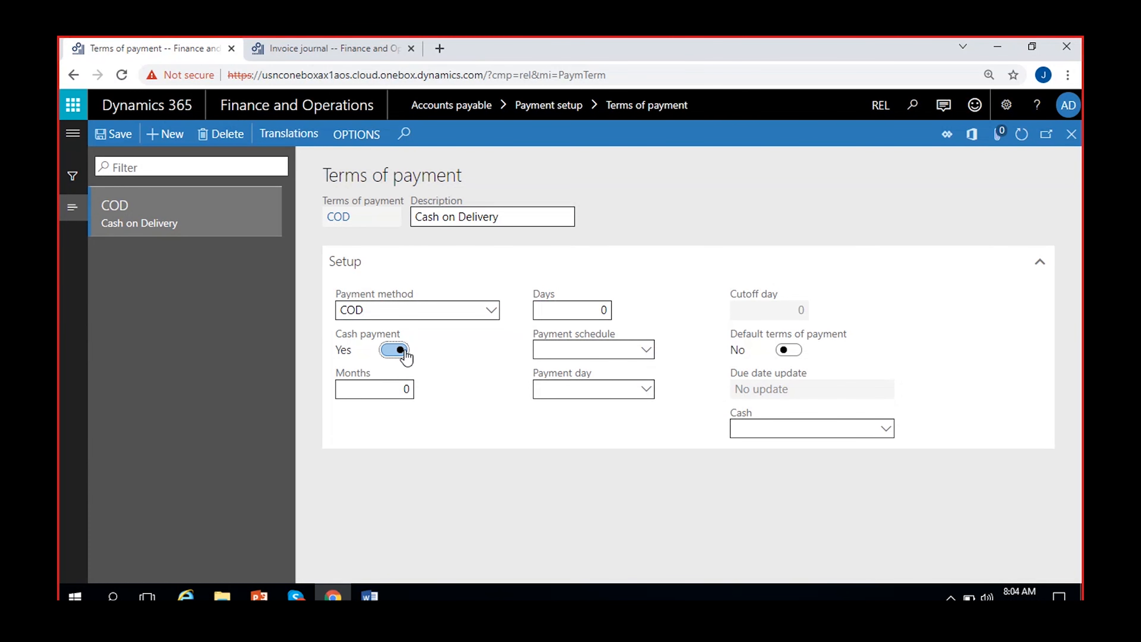
pyautogui.click(886, 432)
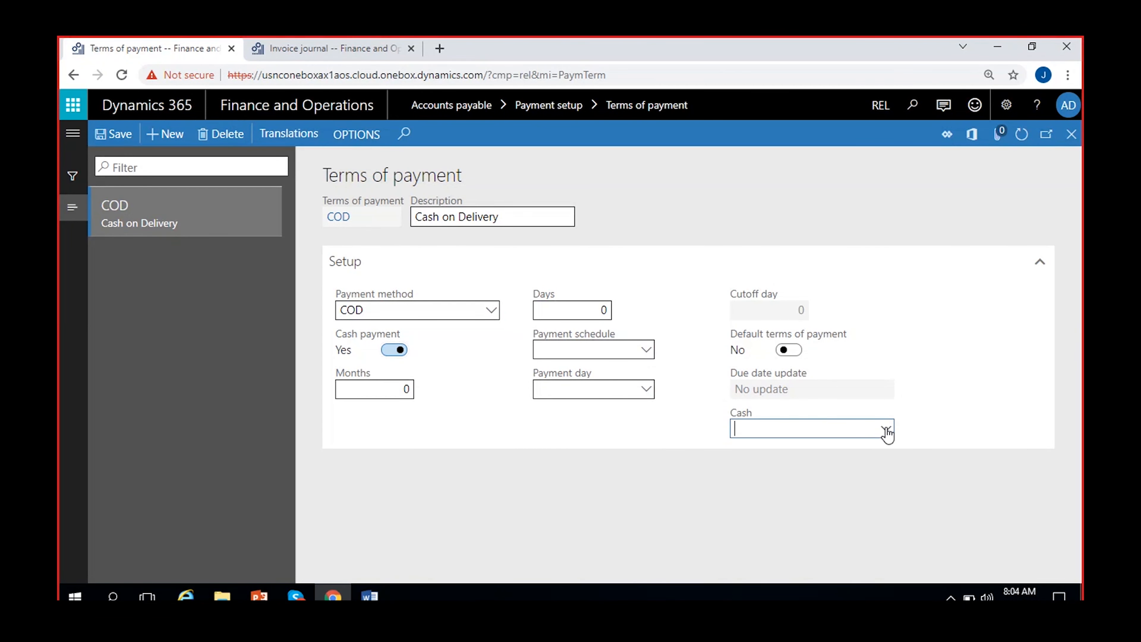
pyautogui.click(664, 240)
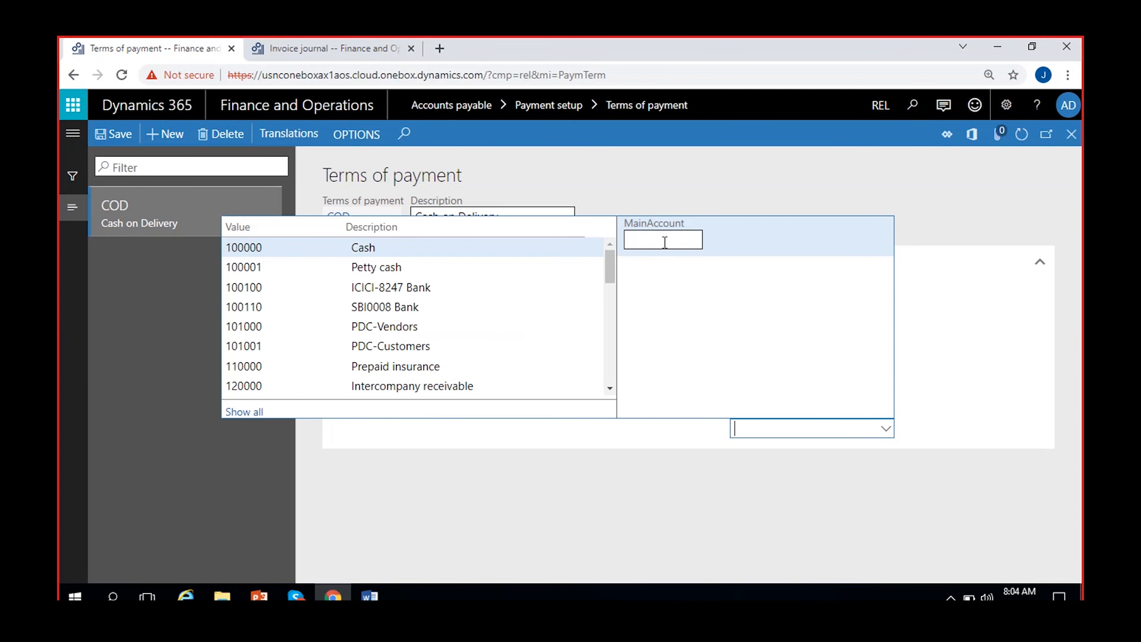
pyautogui.click(453, 243)
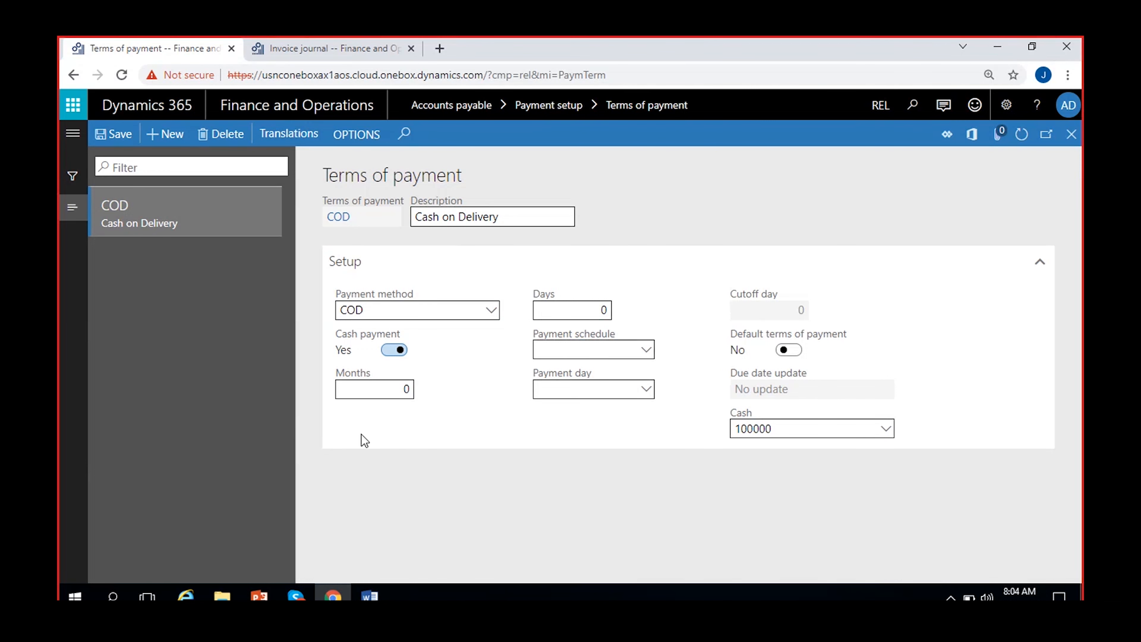
pyautogui.click(383, 388)
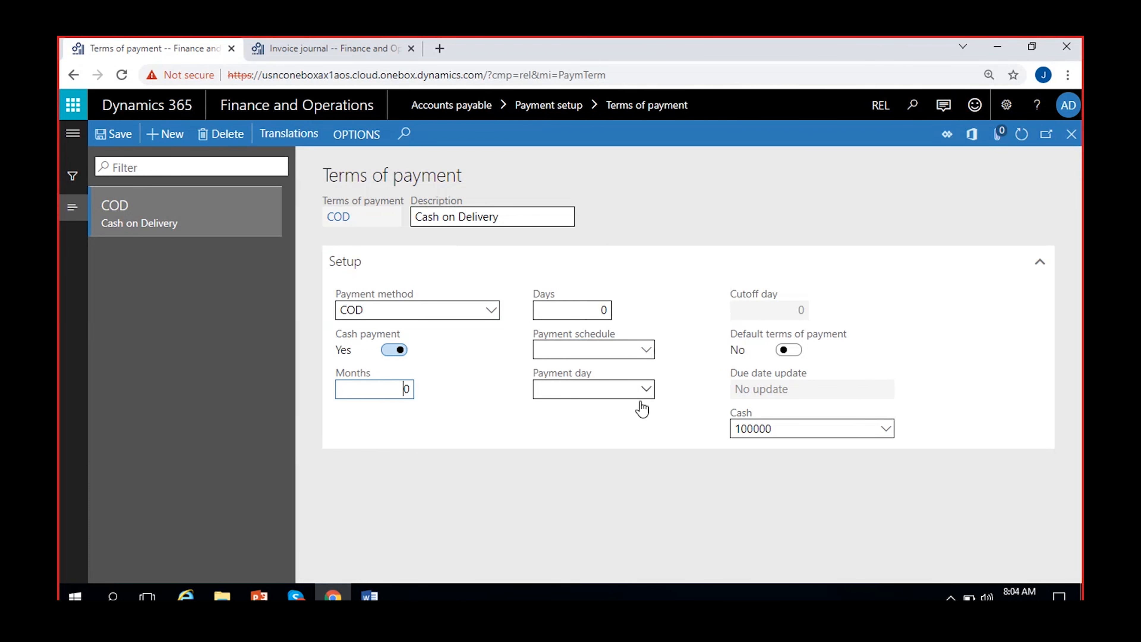
pyautogui.click(397, 426)
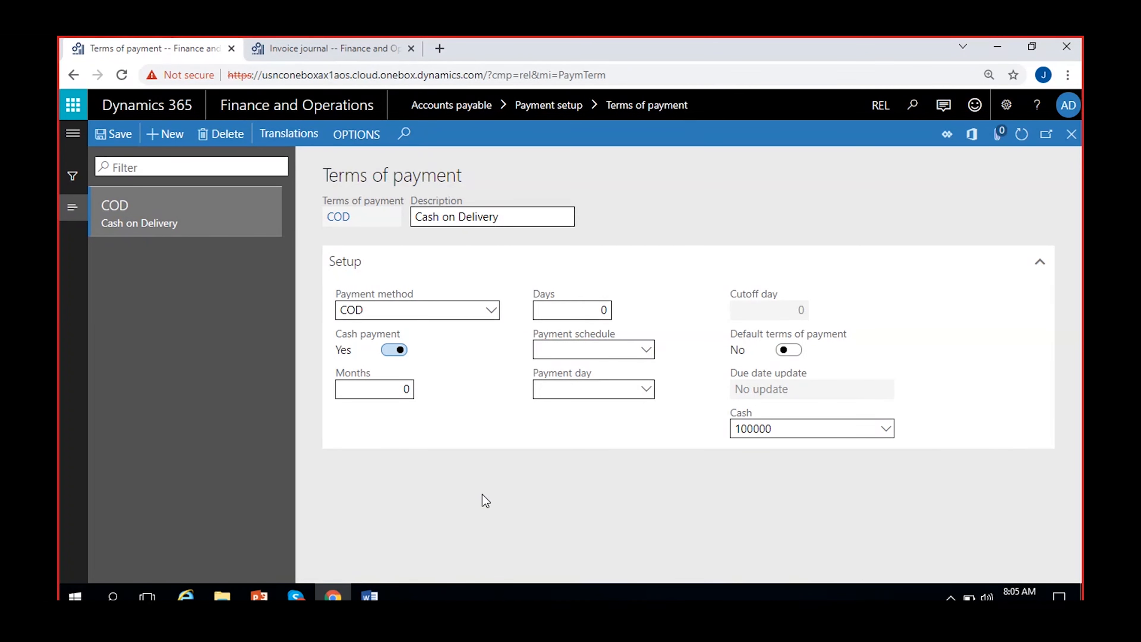
pyautogui.click(103, 131)
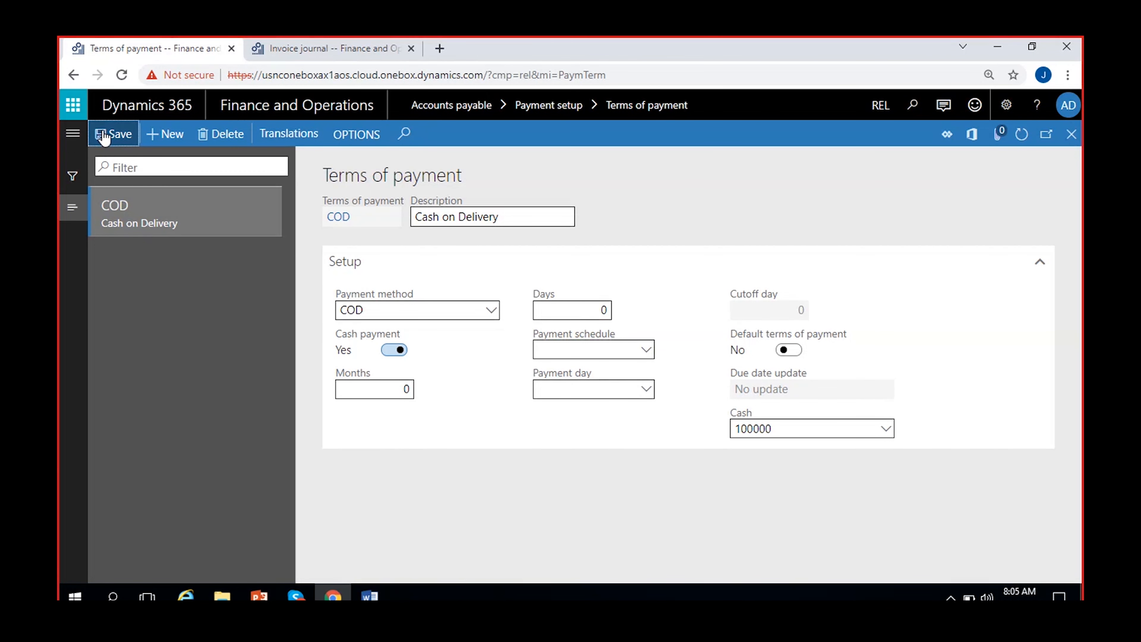
# Switch to the Invoice journal page, set the new journal's name to VendInvJou and open its lines
pyautogui.click(319, 45)
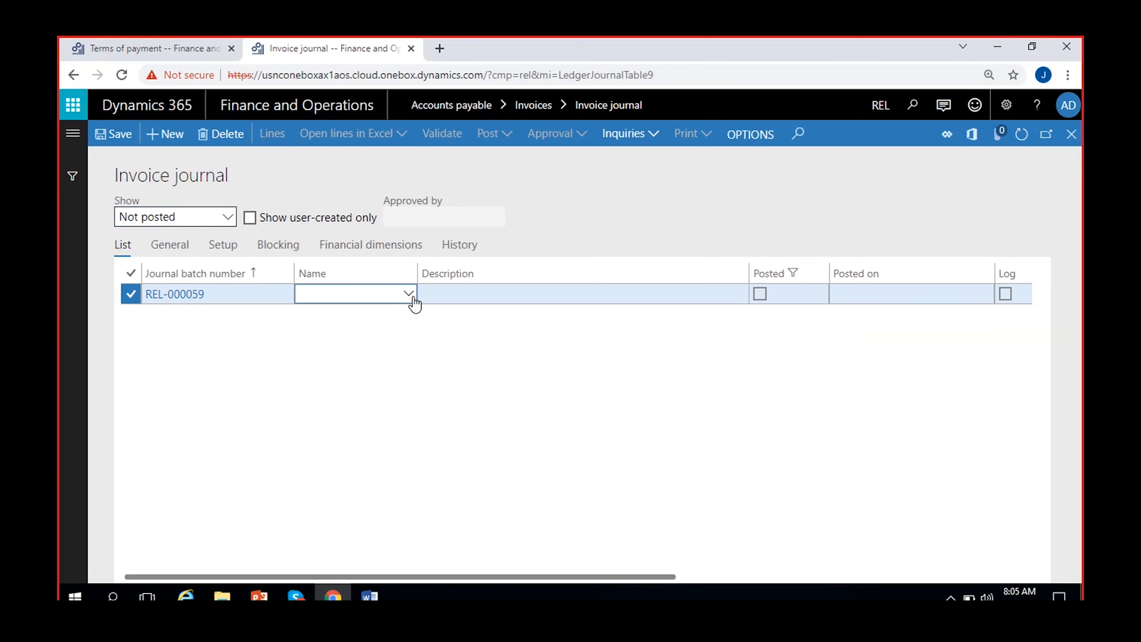
pyautogui.click(409, 295)
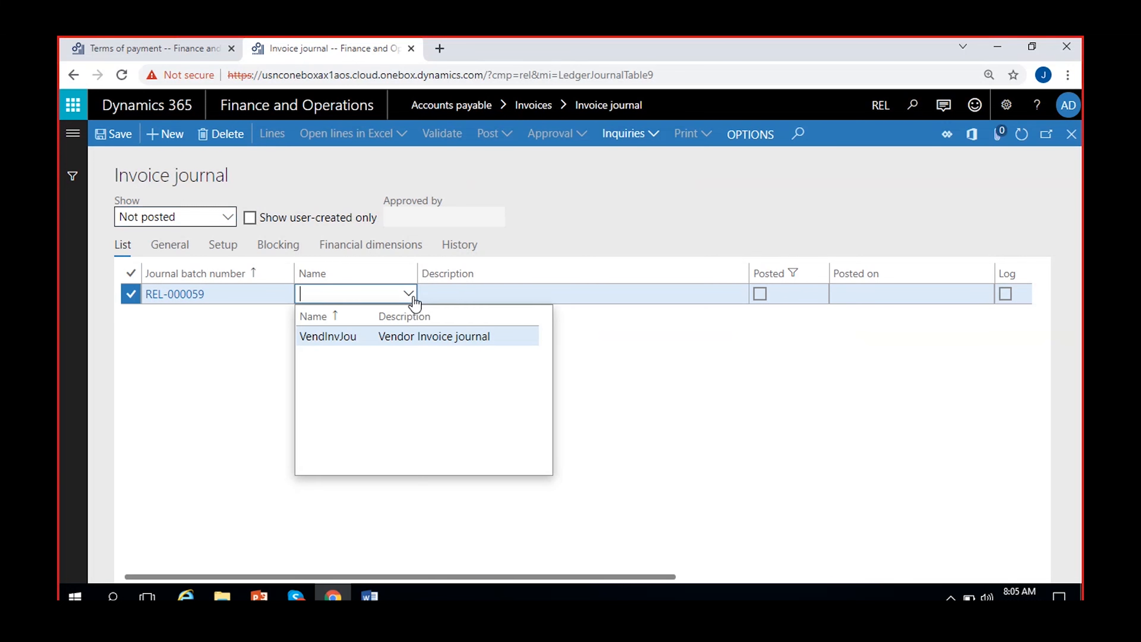
pyautogui.click(389, 340)
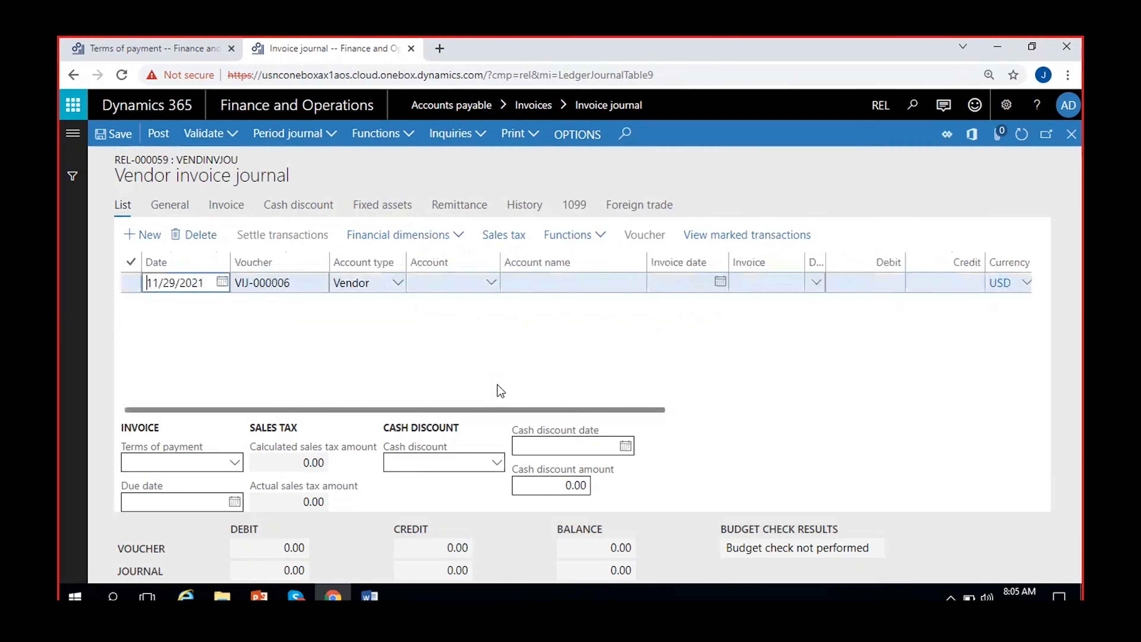
# Choose the Tata company vendor account for the journal line and set its invoice date to 11/1/2021
pyautogui.click(494, 284)
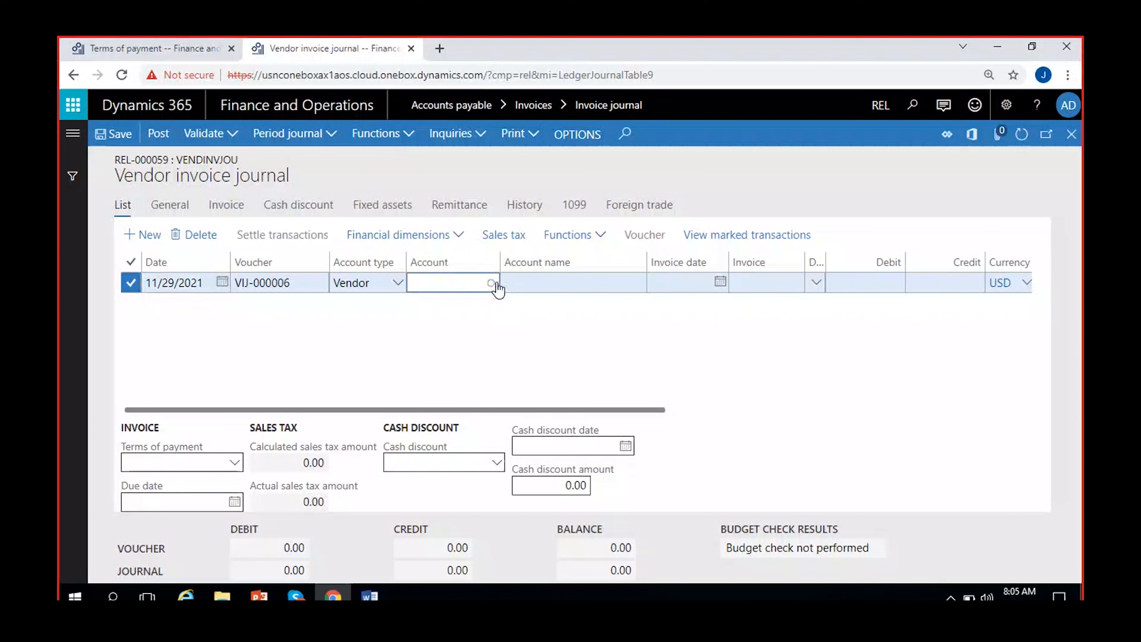
pyautogui.click(494, 284)
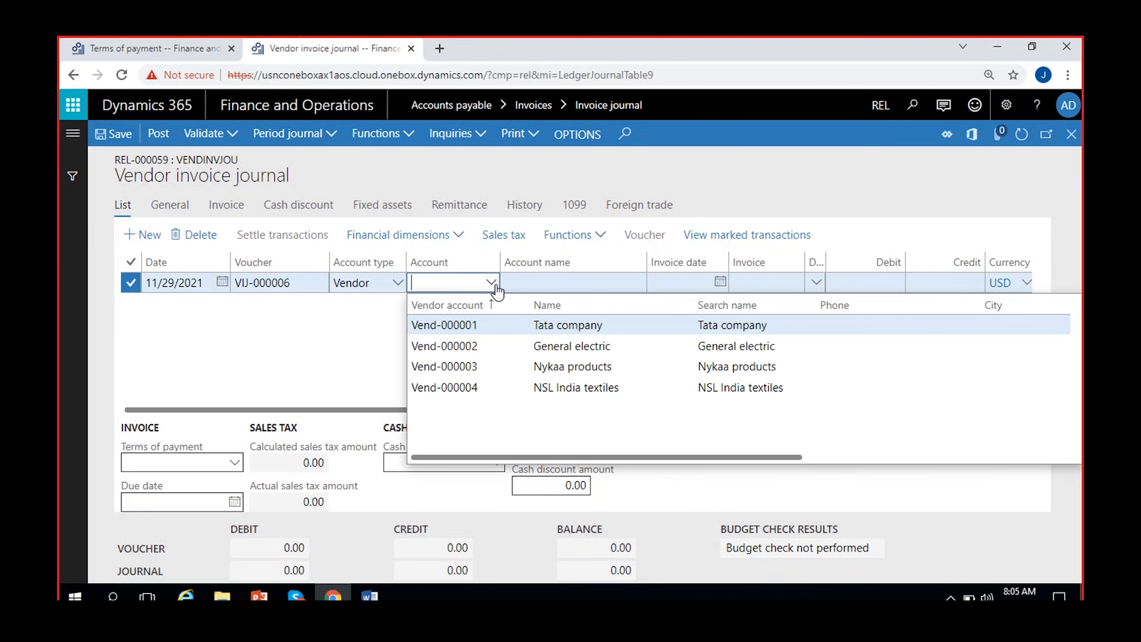
pyautogui.click(538, 326)
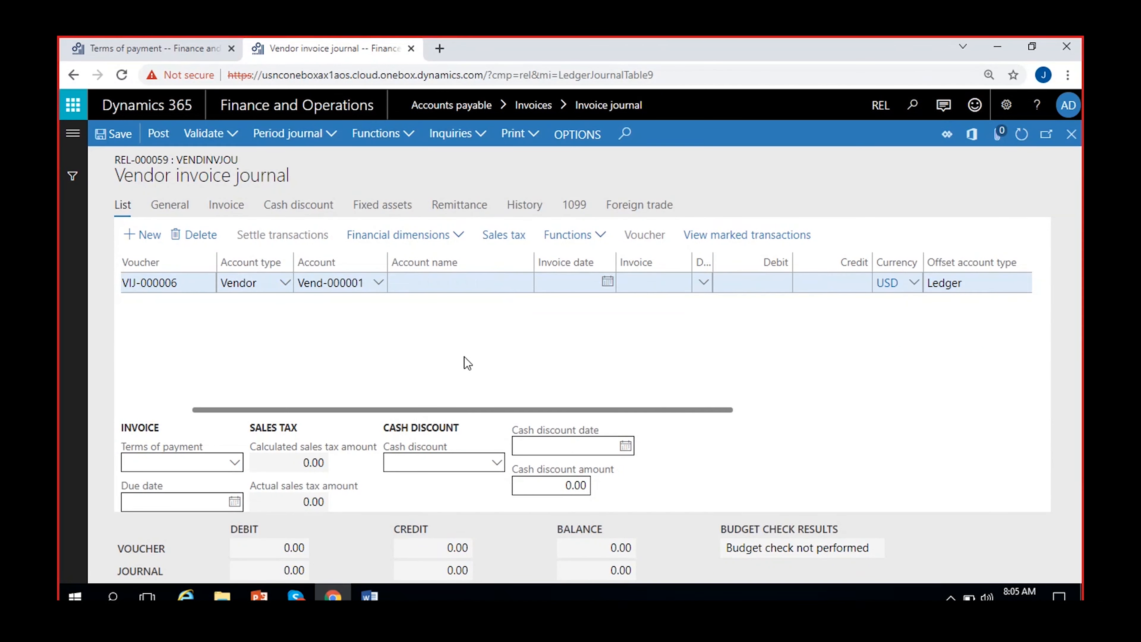
pyautogui.click(608, 282)
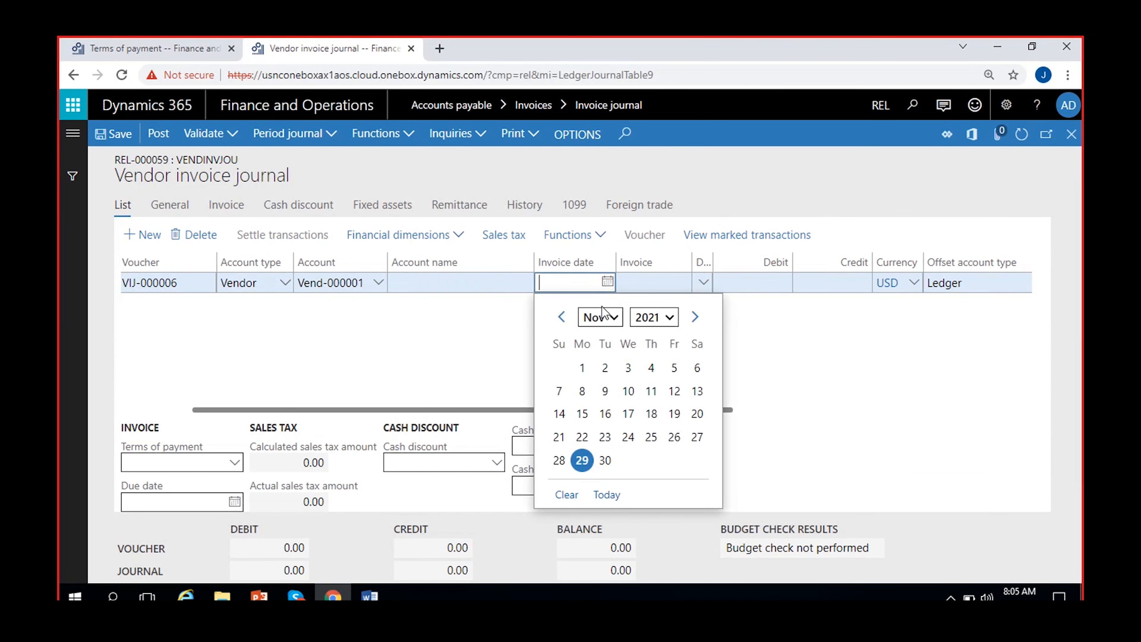
pyautogui.click(582, 367)
pyautogui.press('Tab')
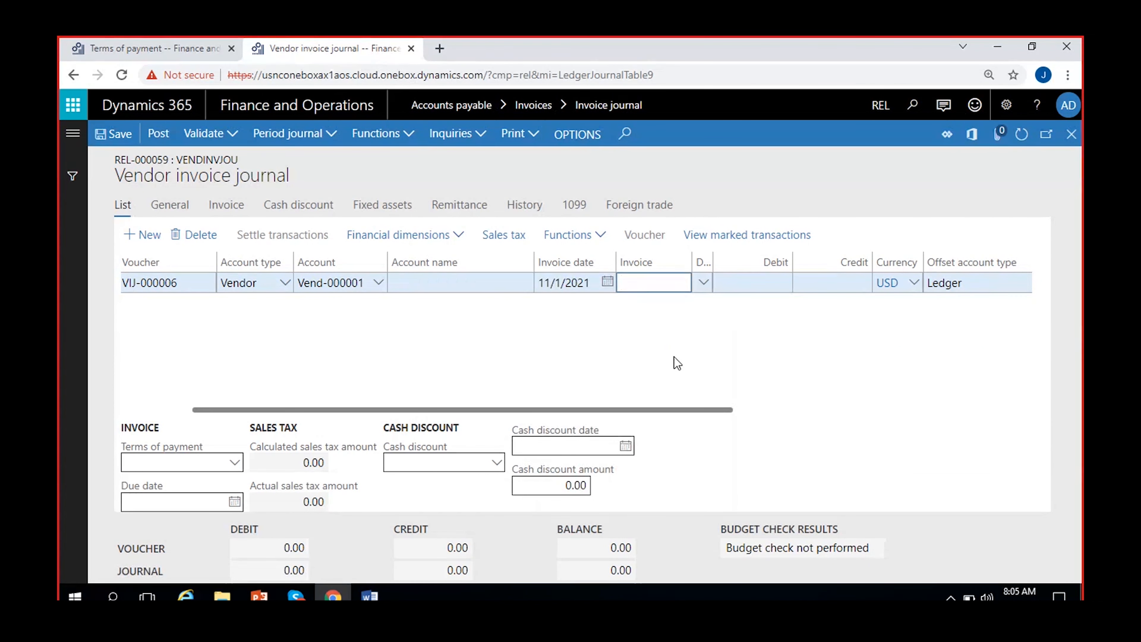
# Enter invoice number TINV-47 and a credit amount of 1,000.00 on the vendor journal line
pyautogui.write('IN')
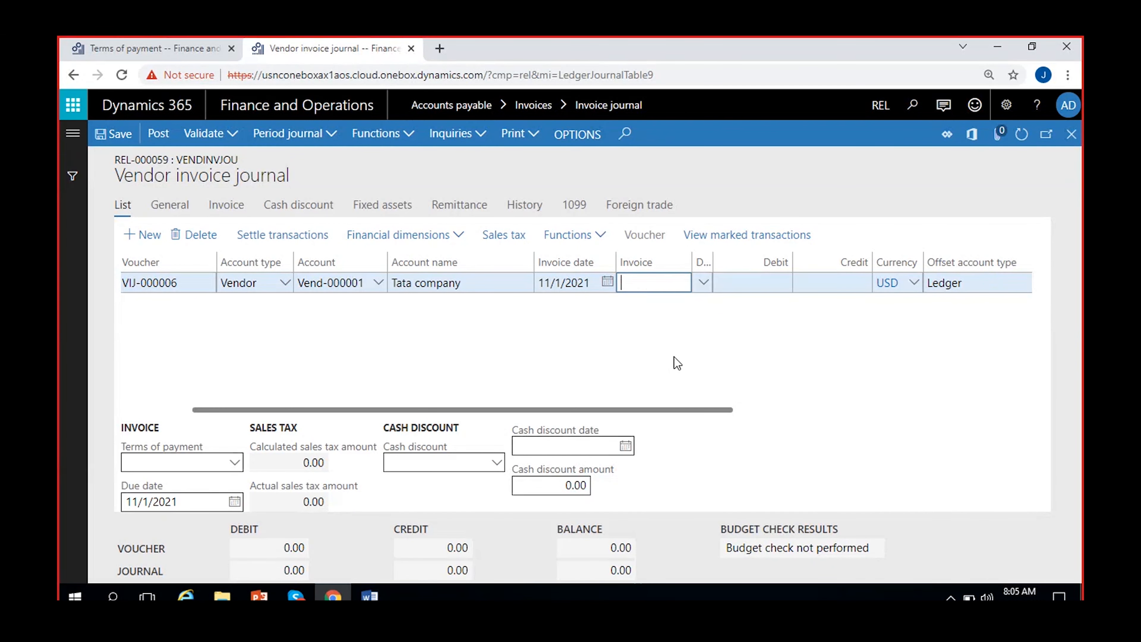
pyautogui.write('INV-47')
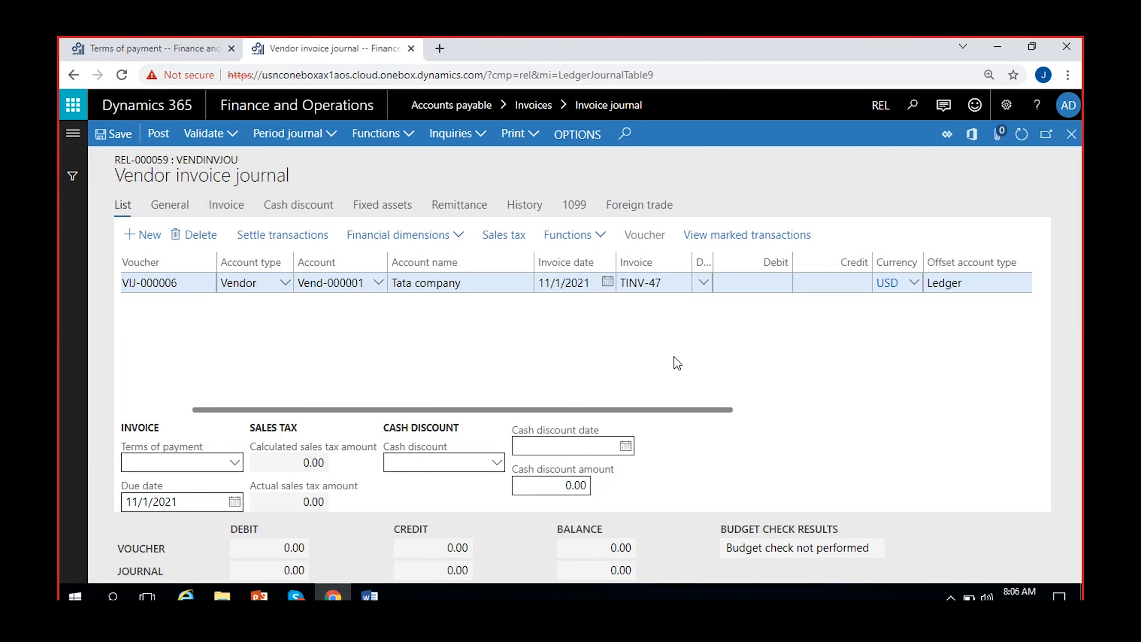
pyautogui.click(717, 283)
pyautogui.write('100')
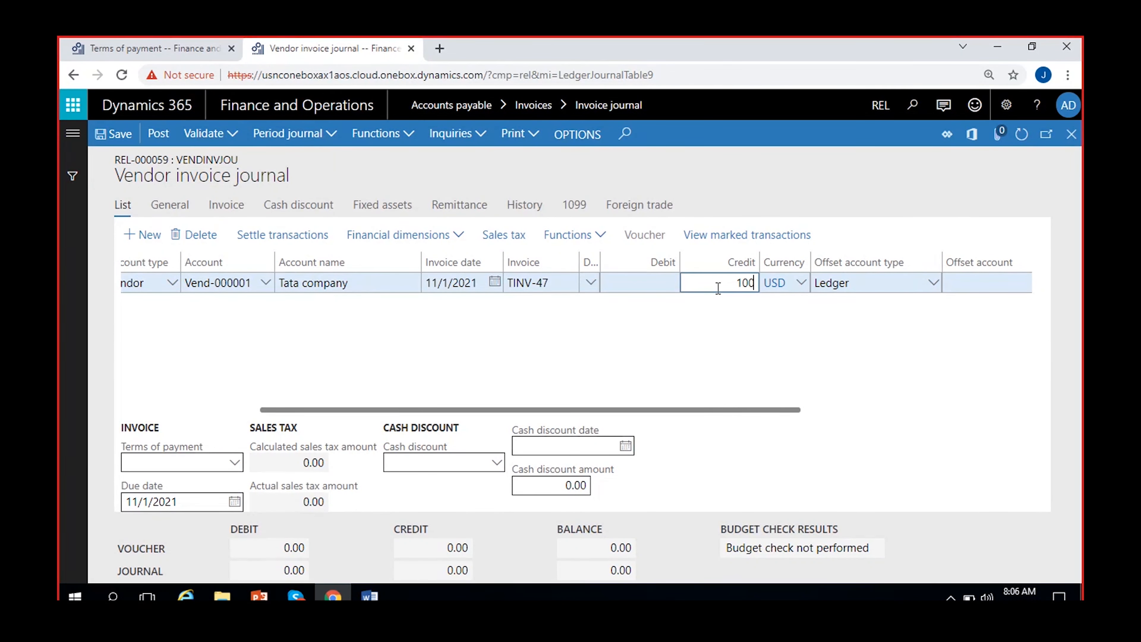
pyautogui.press('Tab')
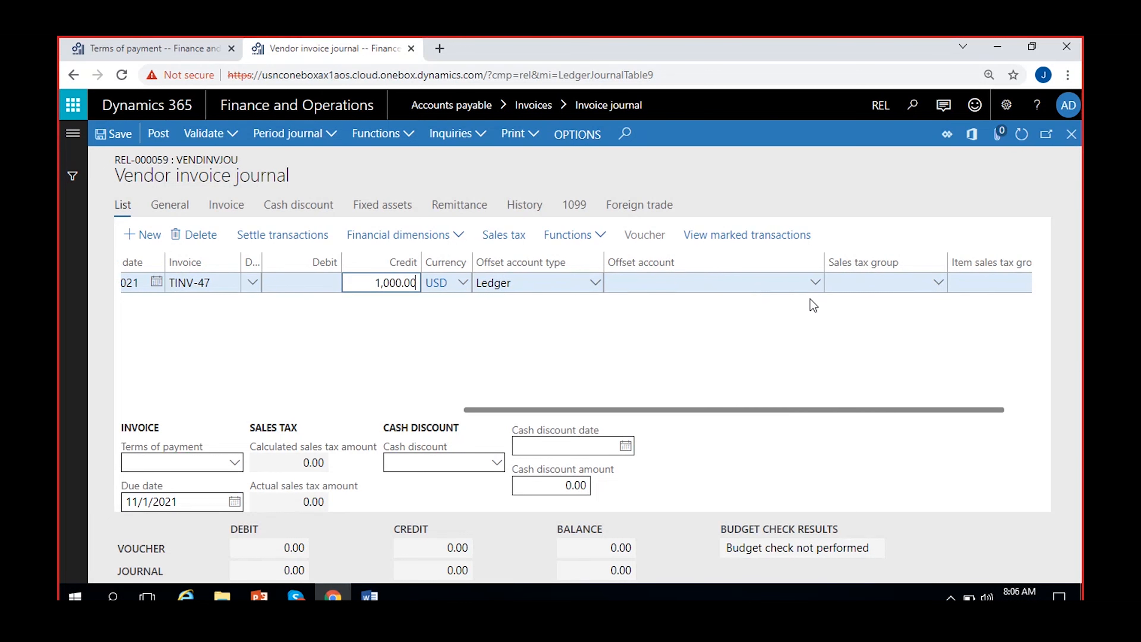
# Set the journal line's ledger offset account to main account 500005 (Miscellaneous expenses)
pyautogui.click(815, 288)
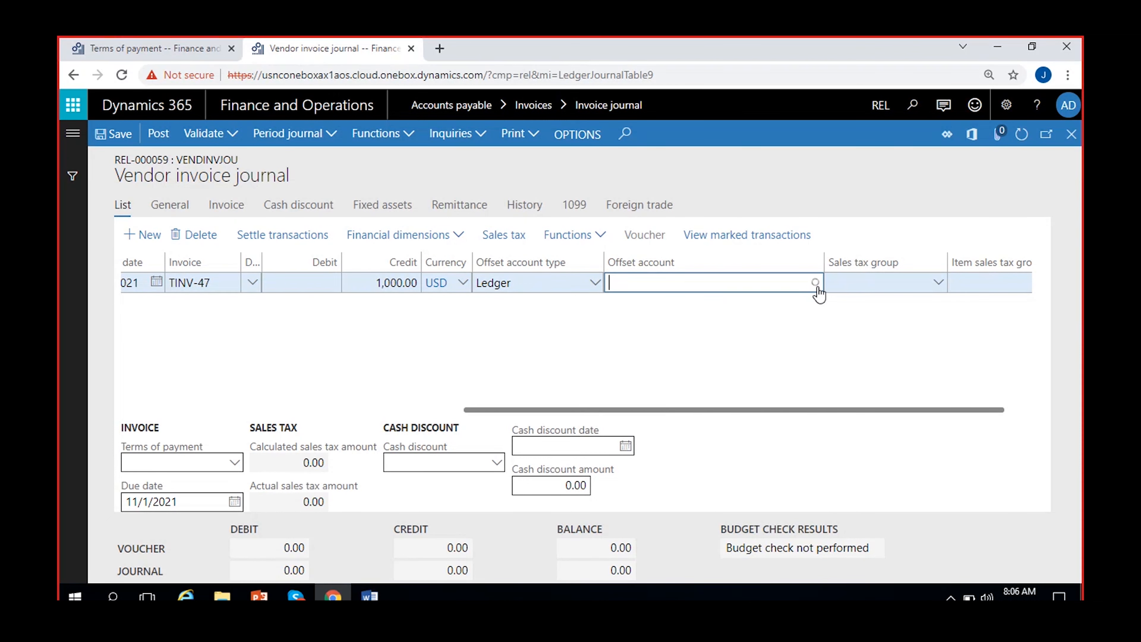
pyautogui.click(816, 287)
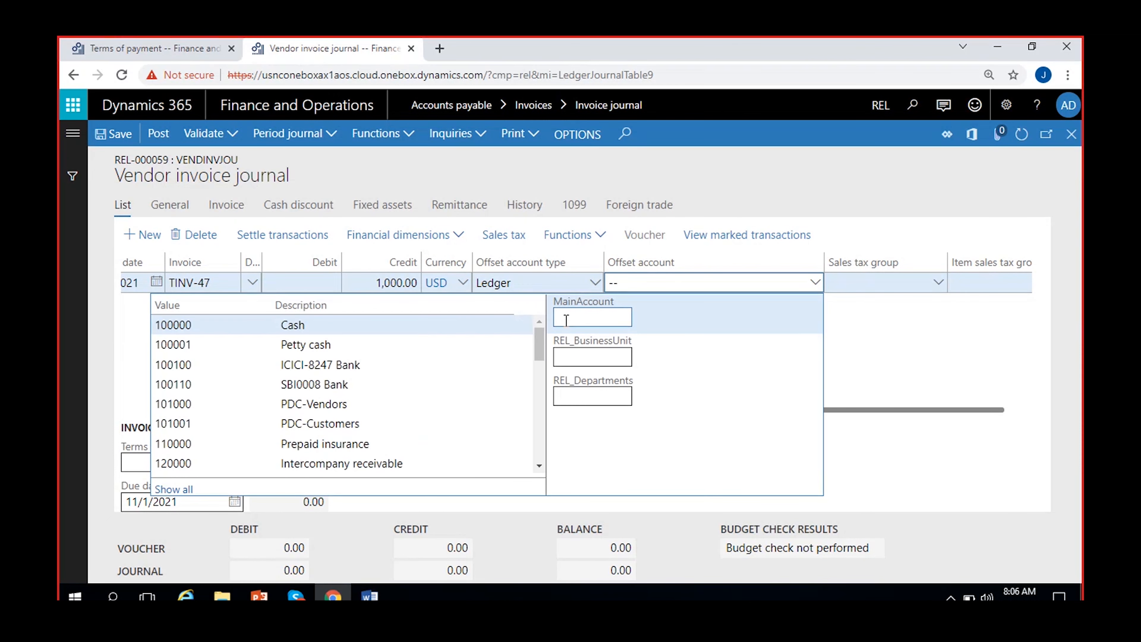
pyautogui.write('5')
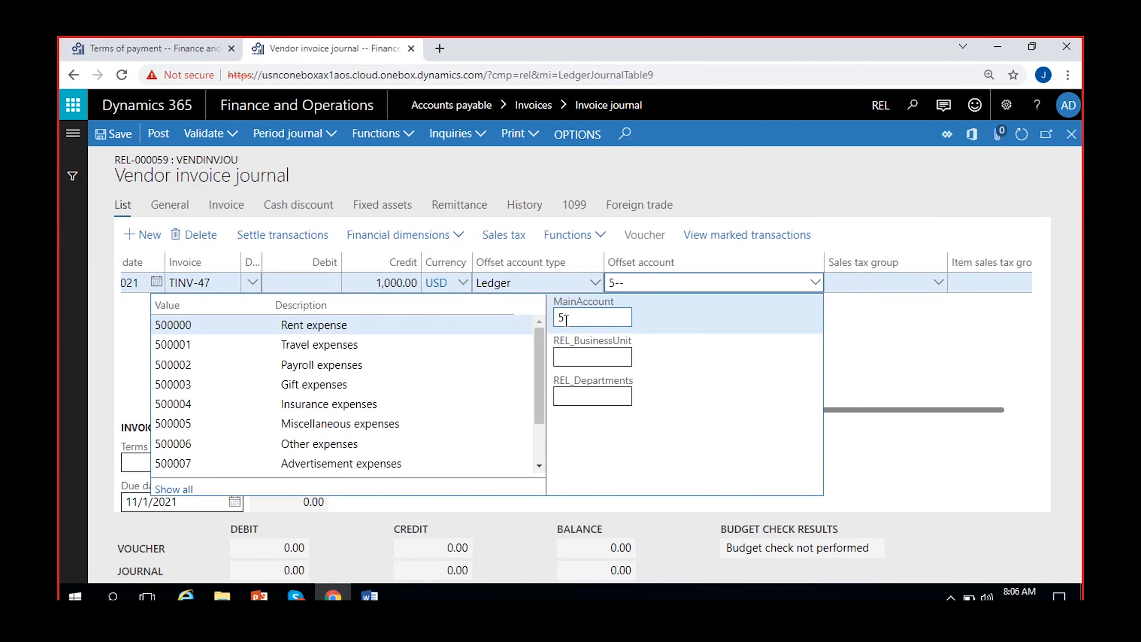
pyautogui.click(375, 424)
pyautogui.click(934, 372)
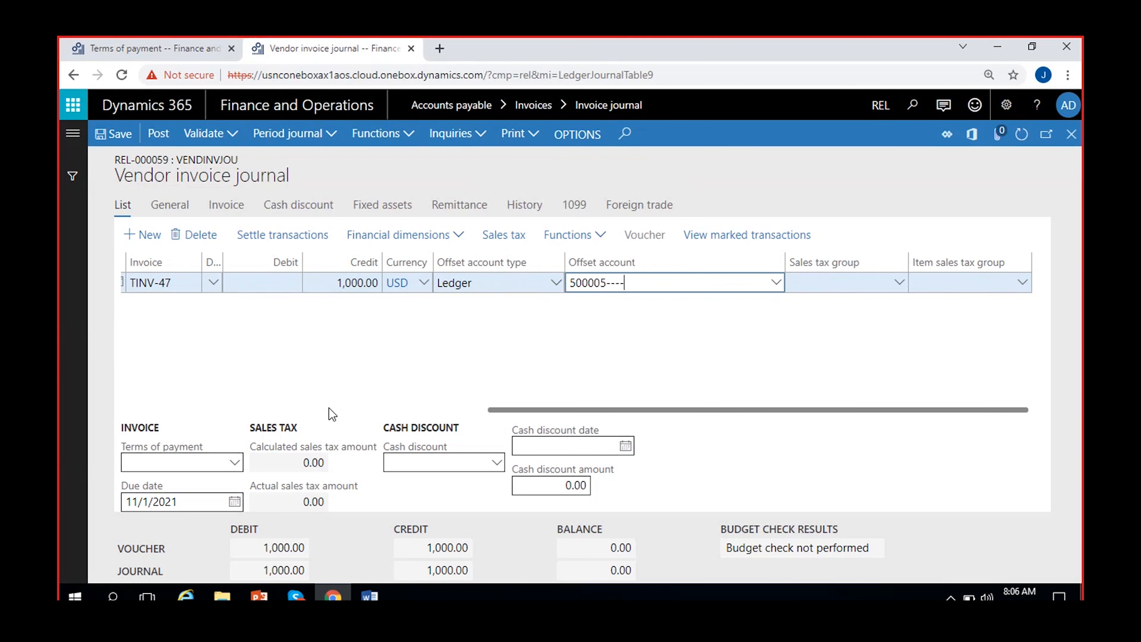
# Set the due date of the Tata company invoice line to 11/30/2021
pyautogui.moveTo(329, 408); pyautogui.dragTo(146, 403)
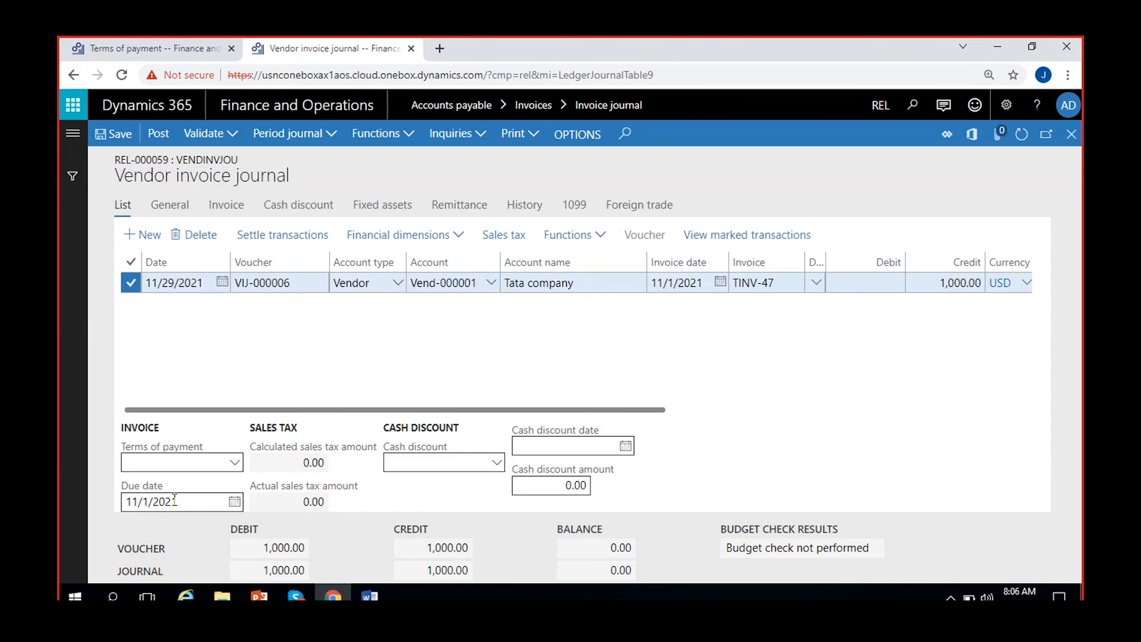
pyautogui.click(234, 502)
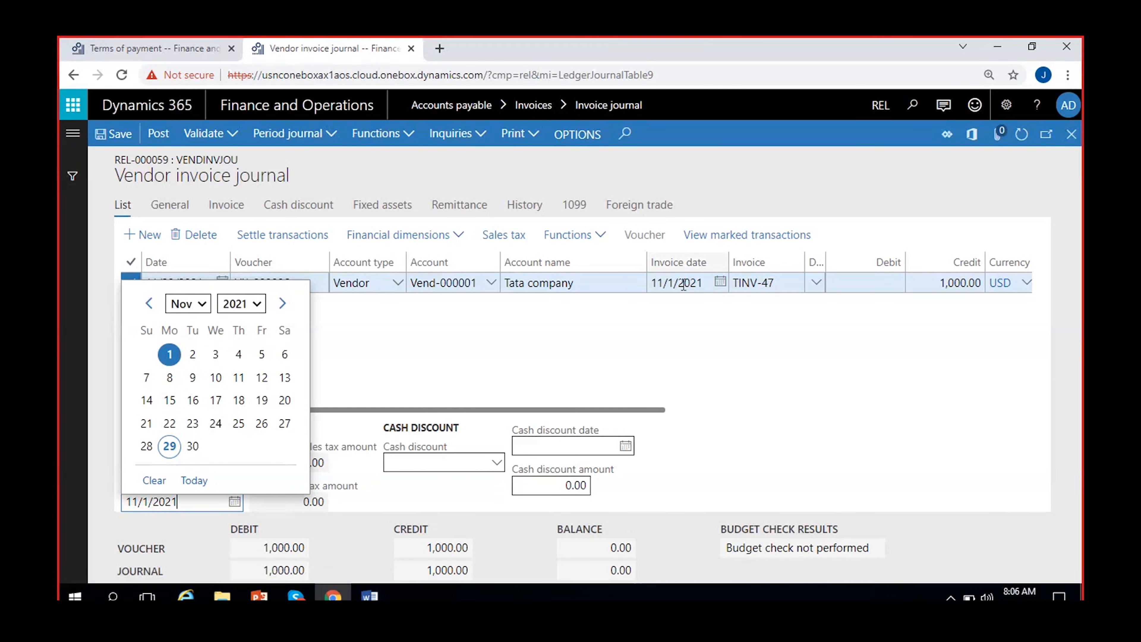
pyautogui.click(191, 447)
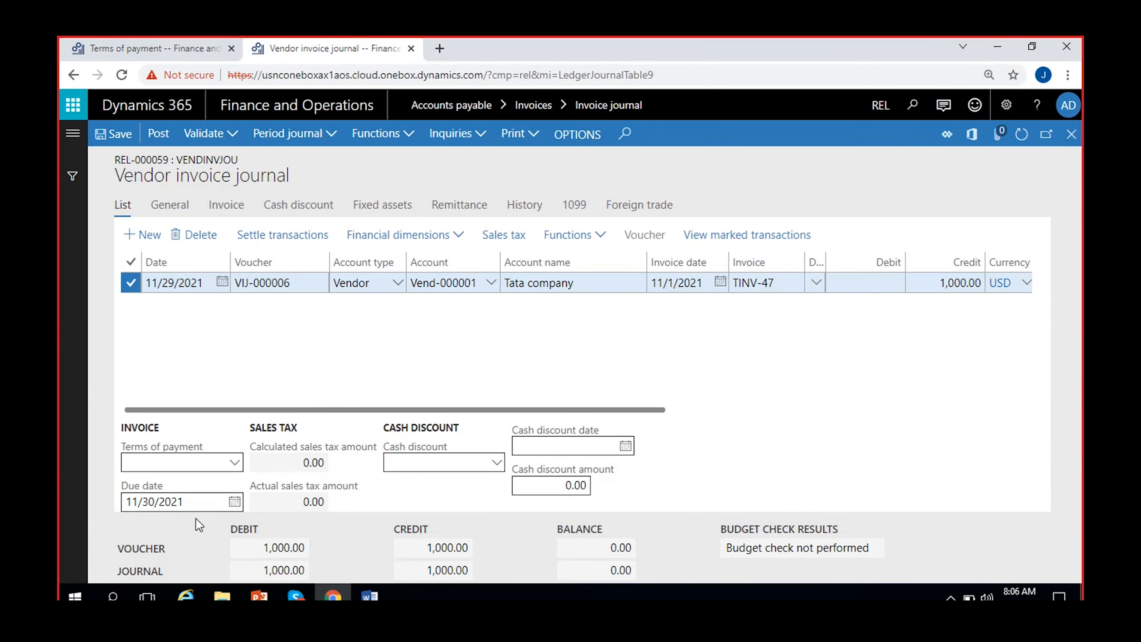
# Apply the COD terms of payment to the invoice line and set the line's date to 11/1/2021
pyautogui.click(235, 462)
pyautogui.click(235, 463)
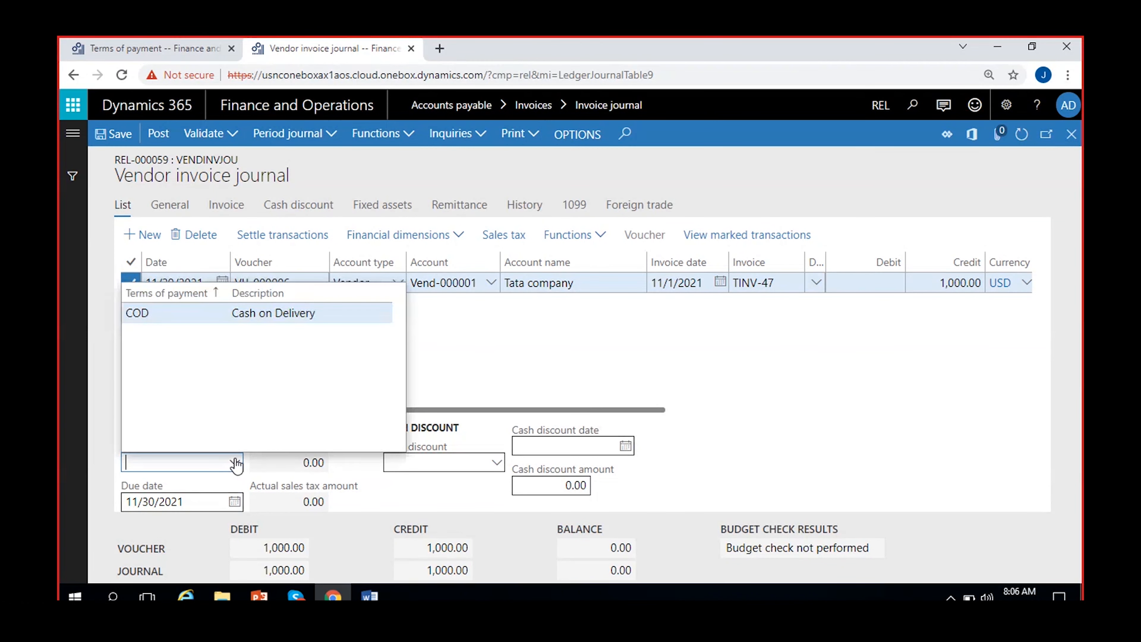
pyautogui.click(264, 312)
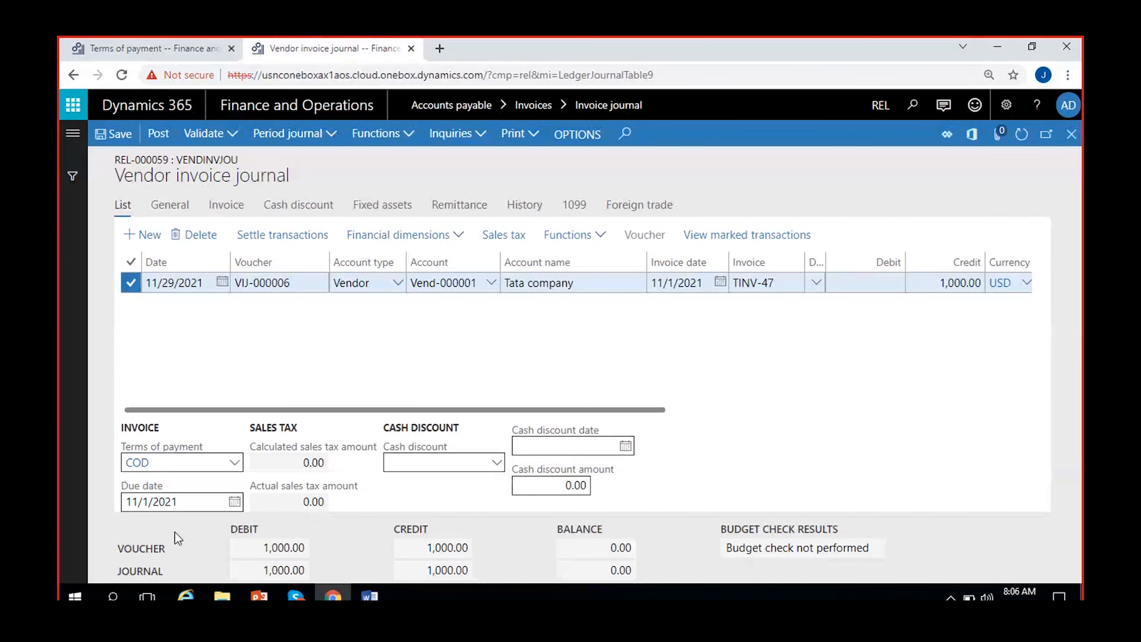
pyautogui.click(221, 283)
pyautogui.click(189, 369)
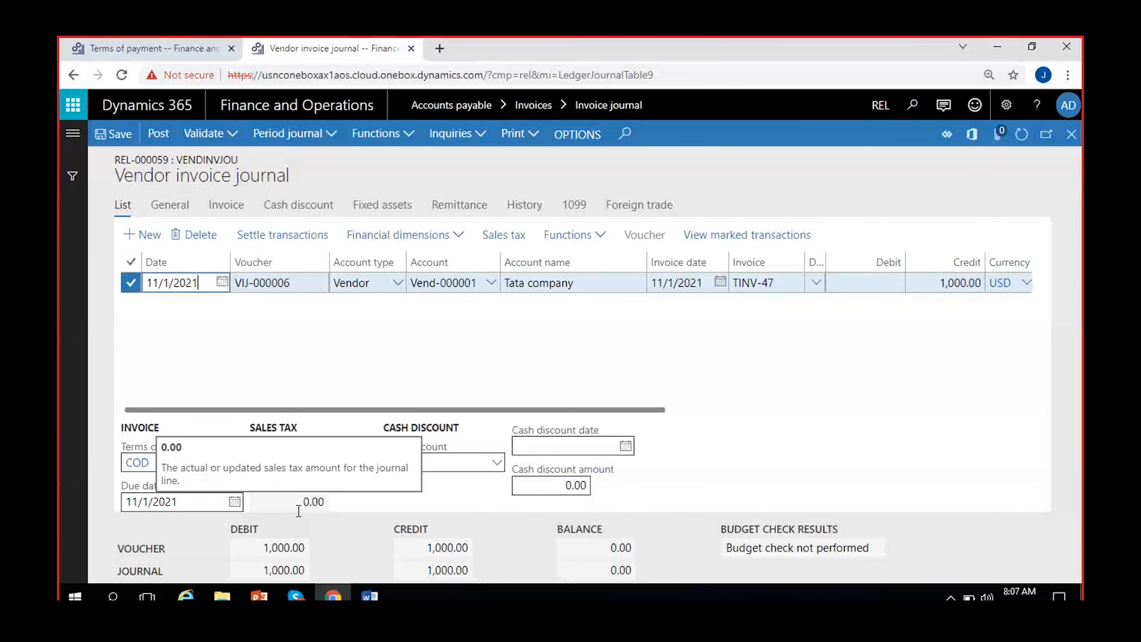
# On the Terms of payment page, create a new record with code Net30Days and description Net 30 days
pyautogui.click(149, 55)
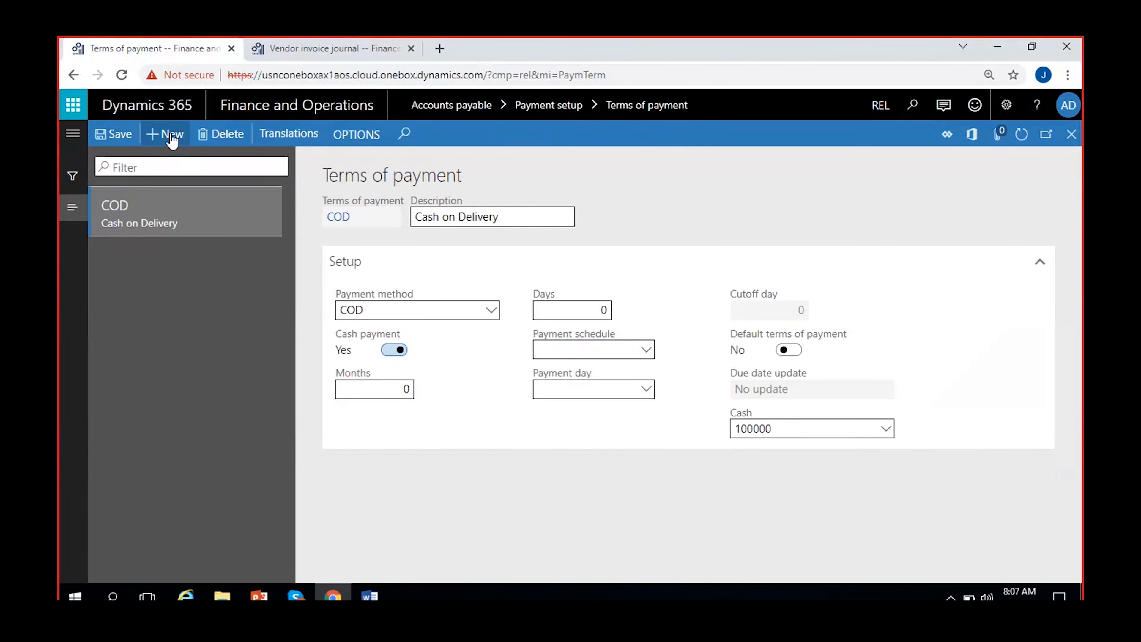
pyautogui.click(177, 141)
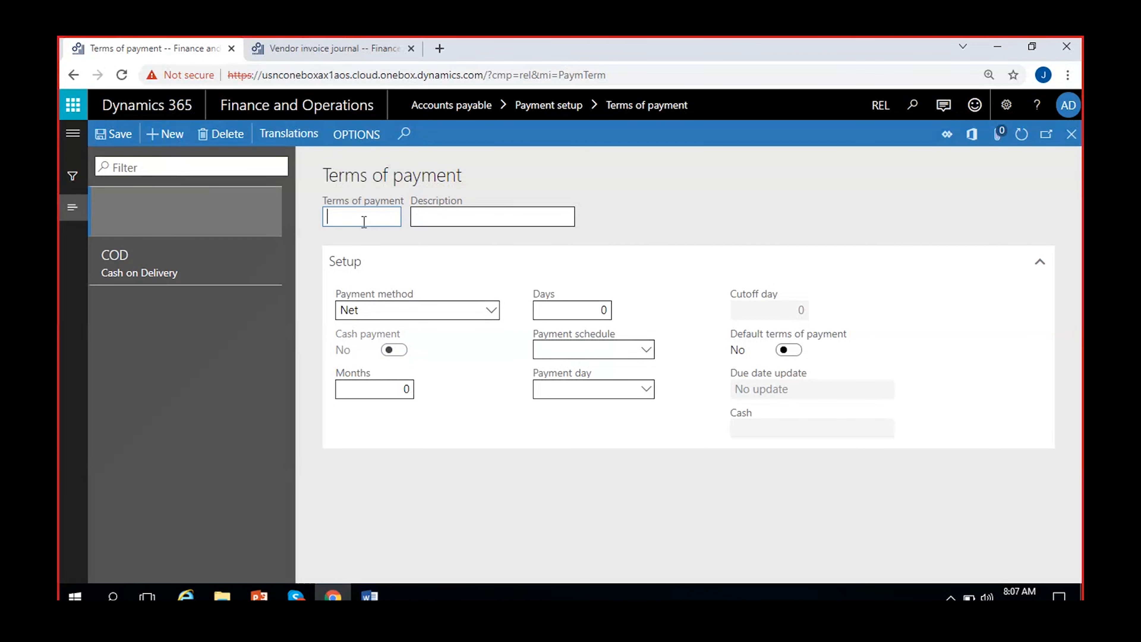
pyautogui.write('Net30Days')
pyautogui.click(442, 224)
pyautogui.write('Net 30 days')
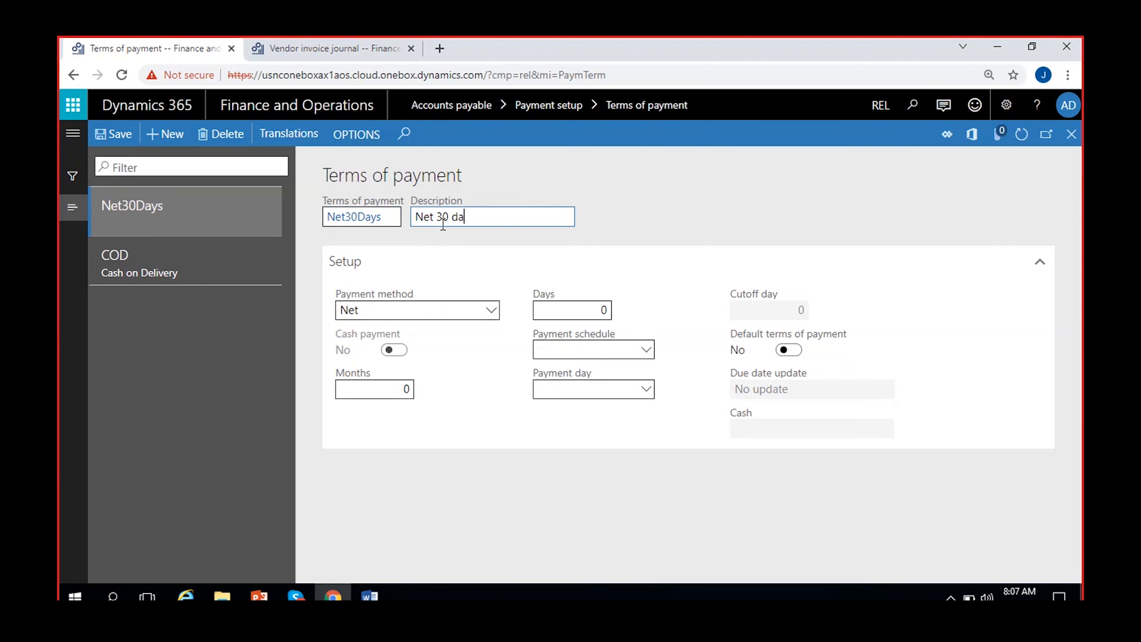
pyautogui.click(102, 468)
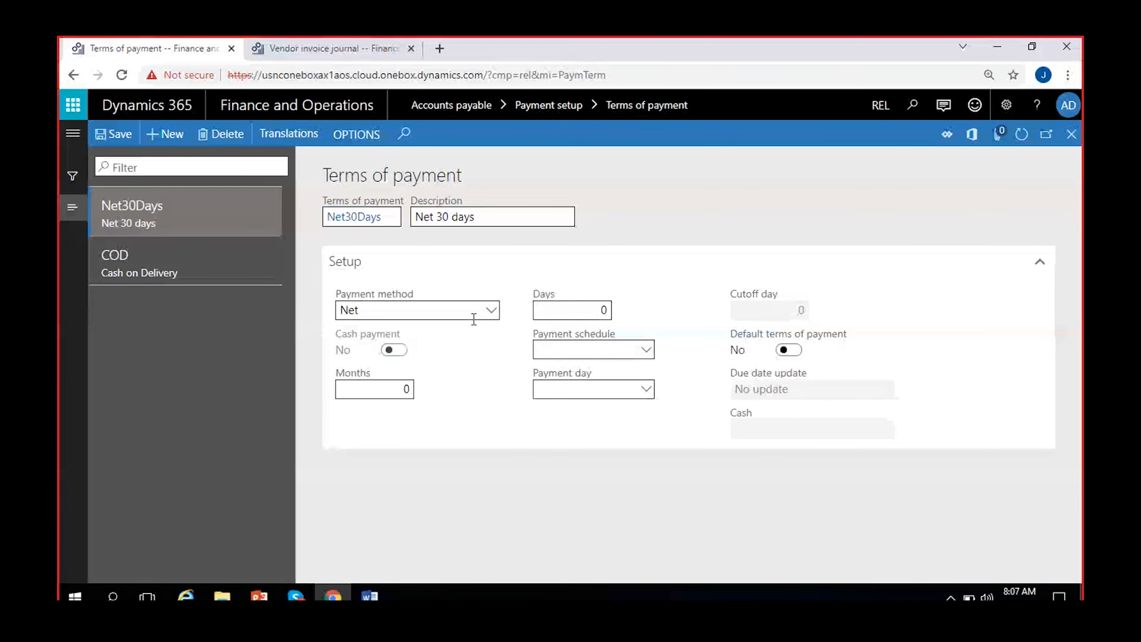
# Set the Net30Days terms to payment method Net with 30 days, and save the record
pyautogui.click(490, 312)
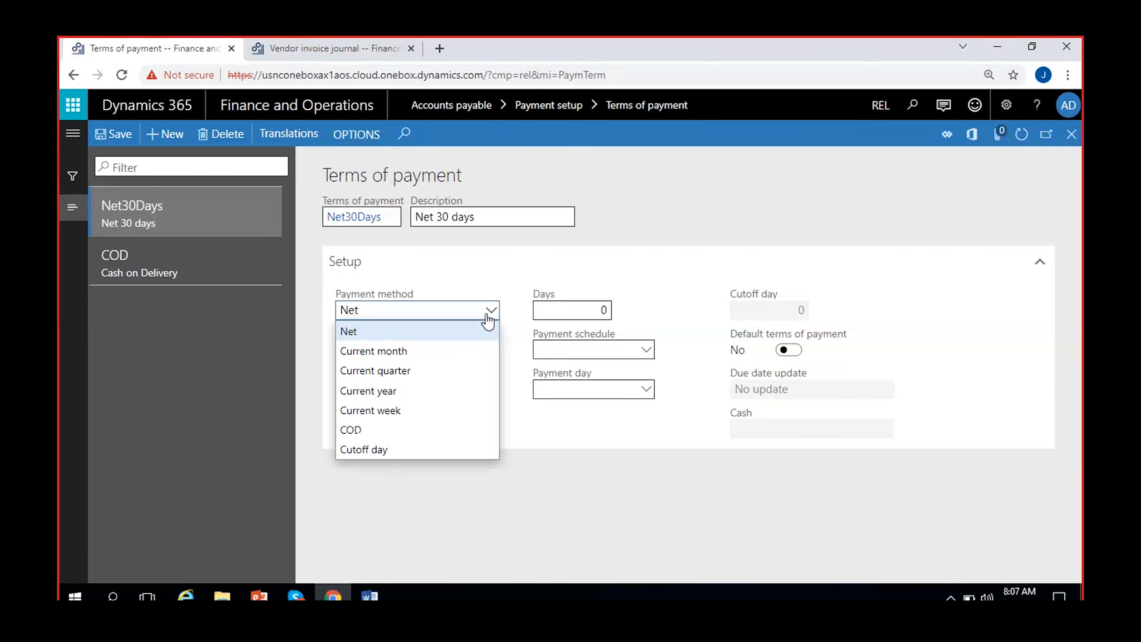
pyautogui.click(364, 337)
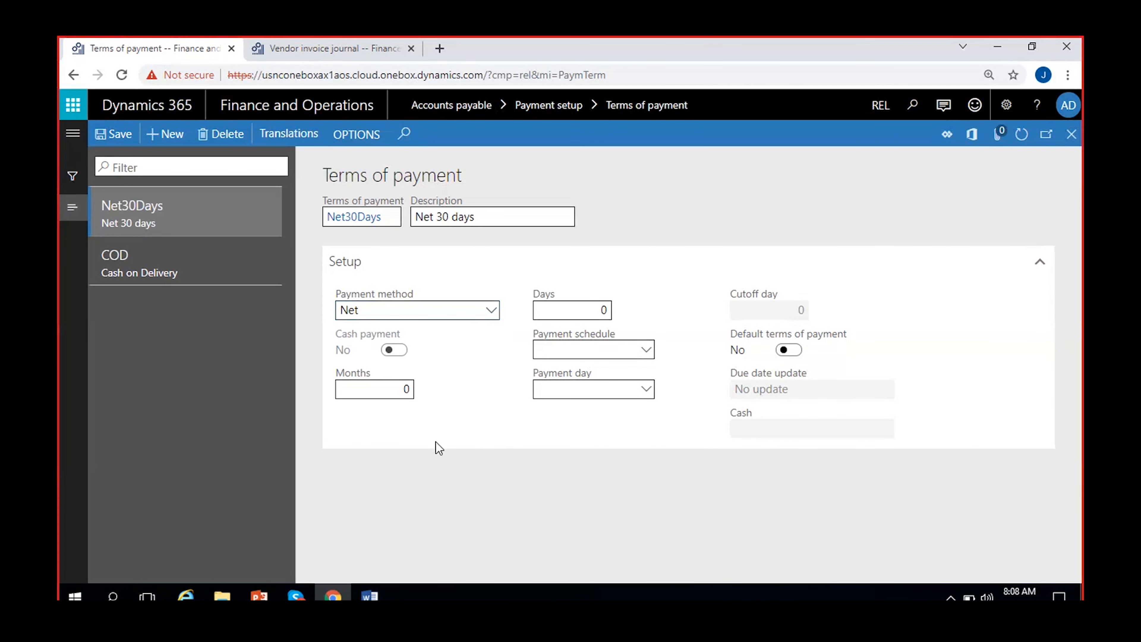
pyautogui.click(594, 309)
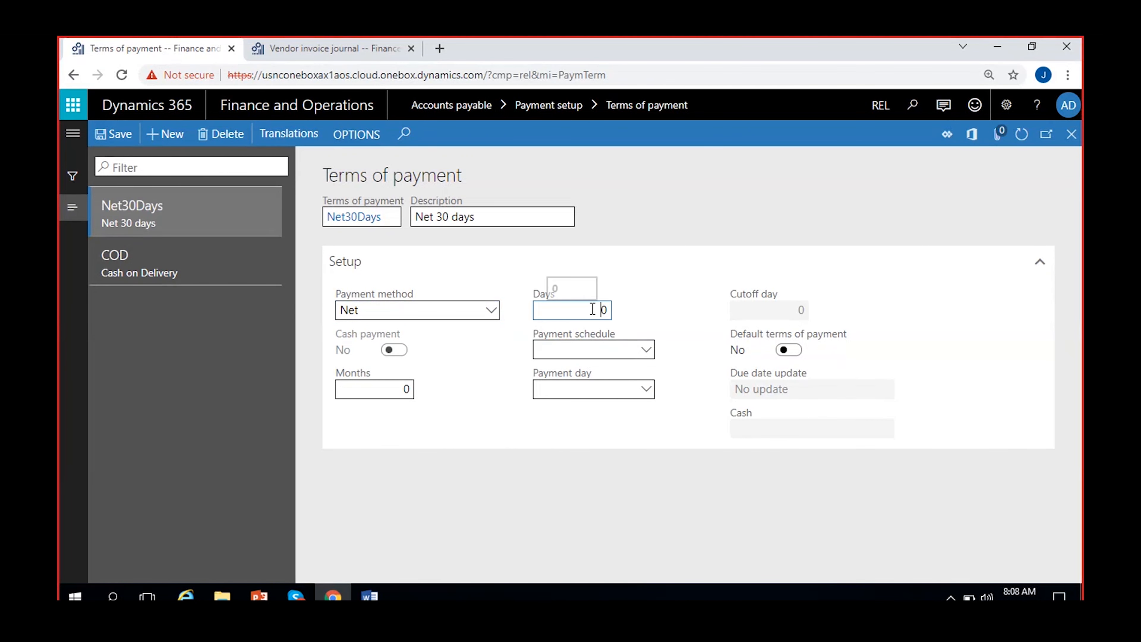
pyautogui.write('3')
pyautogui.click(108, 140)
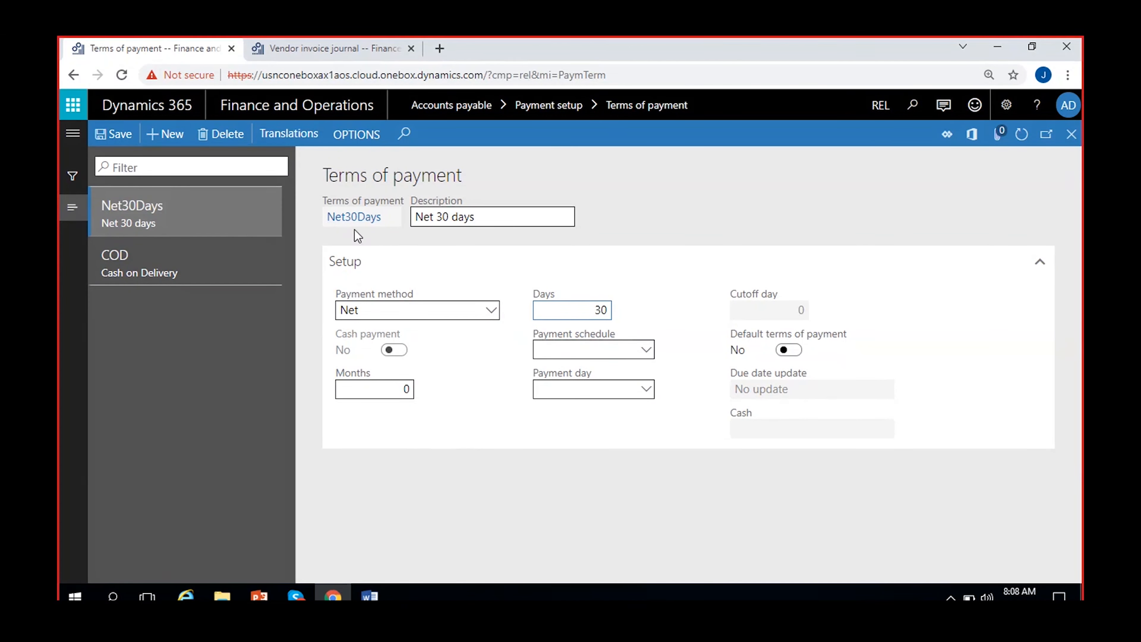
pyautogui.click(436, 305)
pyautogui.click(115, 134)
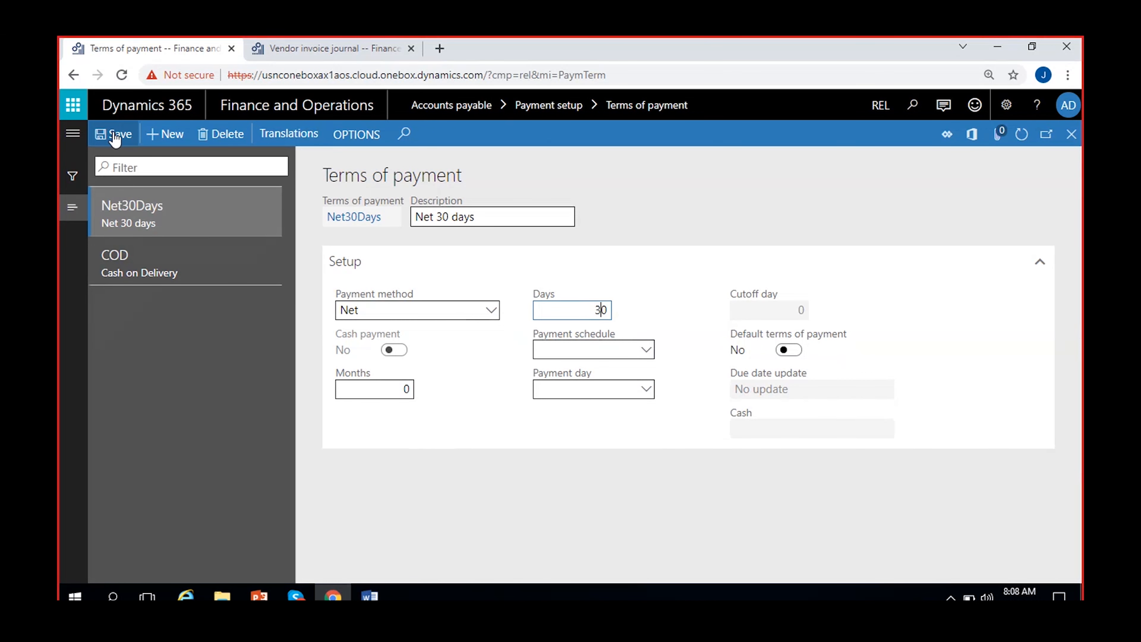
# Create and save another terms of payment record with code Net5Days and description Net 5 days
pyautogui.click(171, 134)
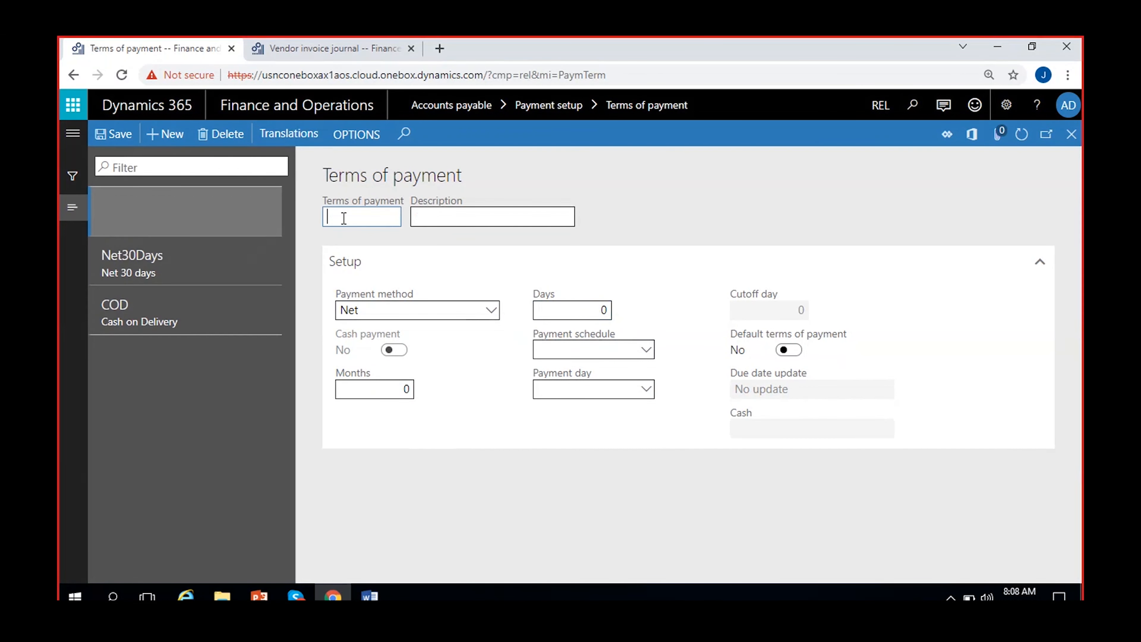
pyautogui.write('Net5Days')
pyautogui.click(441, 218)
pyautogui.write('Net 5 days')
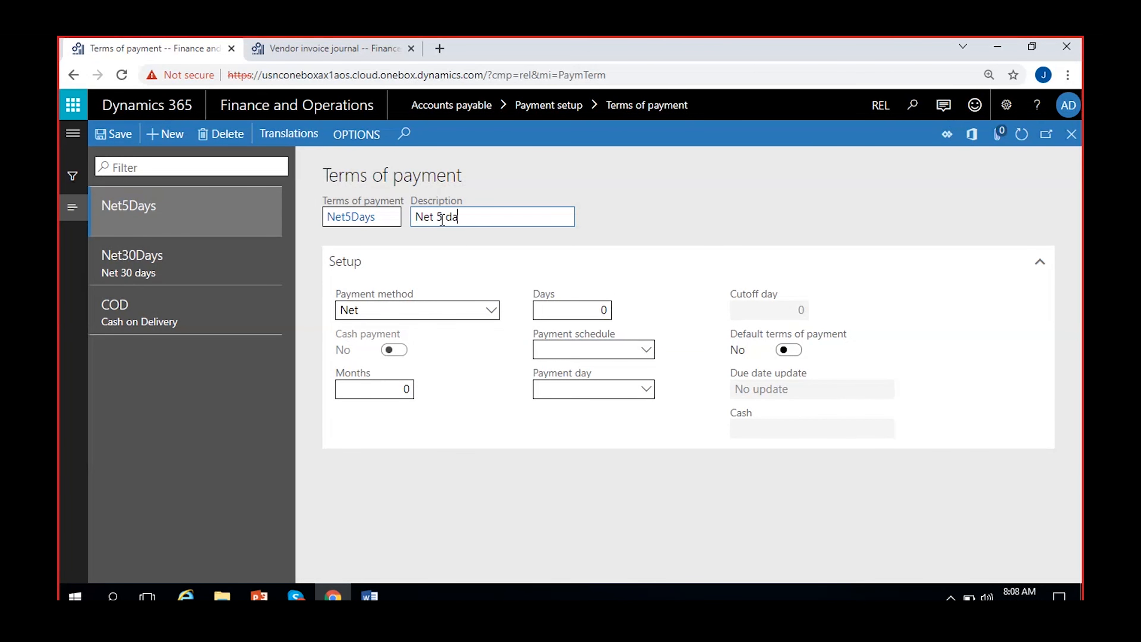
pyautogui.click(100, 150)
# Create a terms of payment record with code Net2Months, description Net 2 months and 2 months, and save it
pyautogui.click(164, 135)
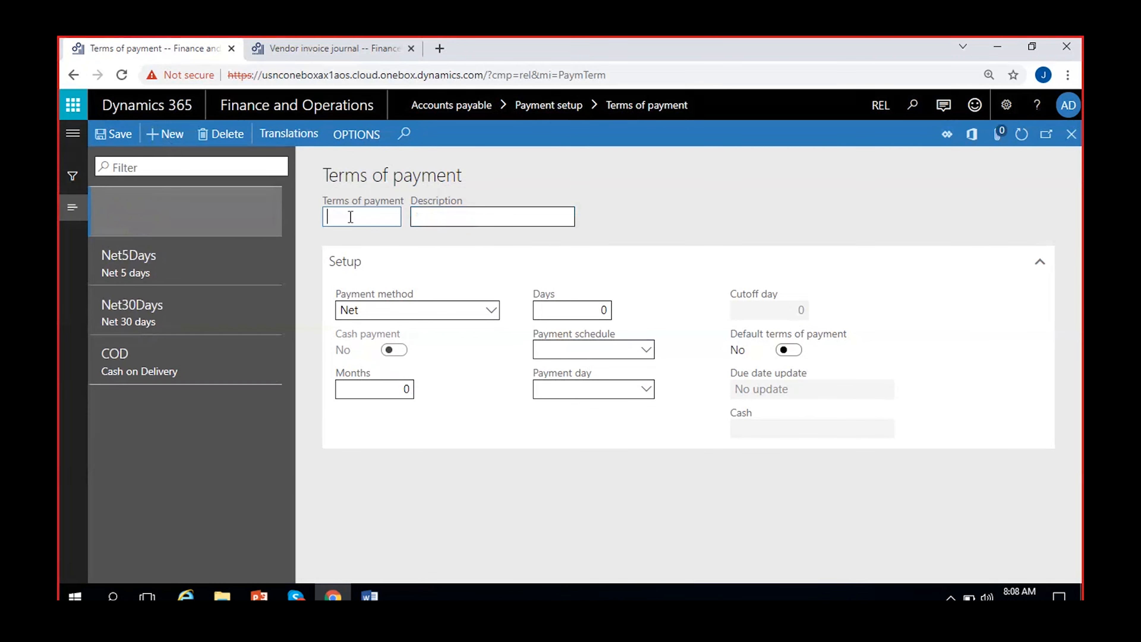
pyautogui.write('Net2Months')
pyautogui.click(458, 224)
pyautogui.write('Net ')
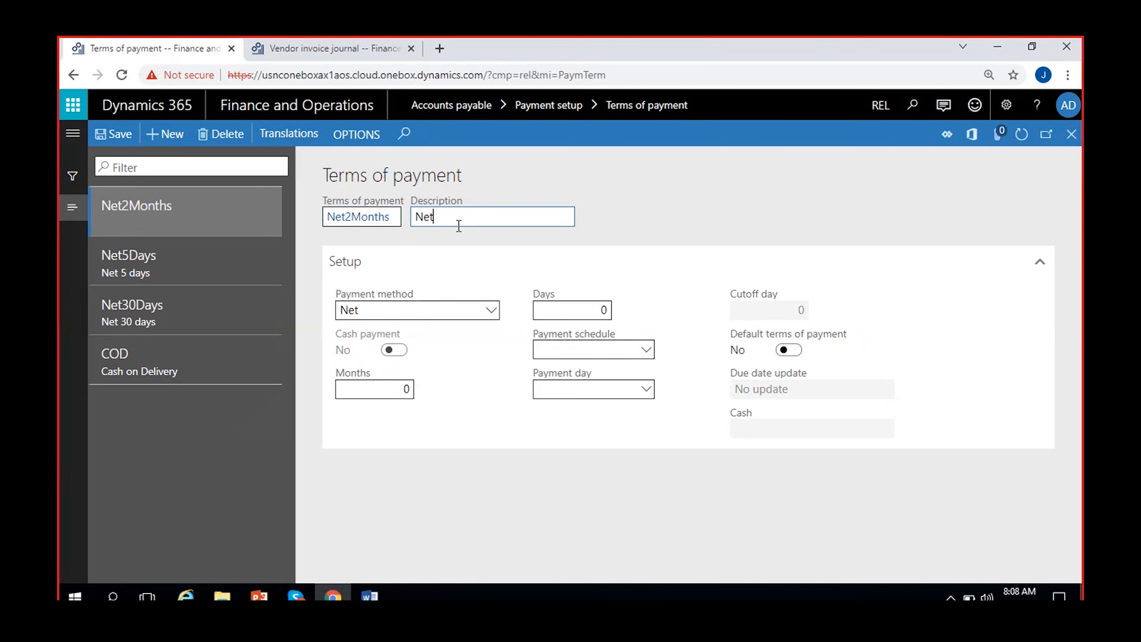
pyautogui.write('2 months')
pyautogui.click(391, 389)
pyautogui.write('2')
pyautogui.click(103, 140)
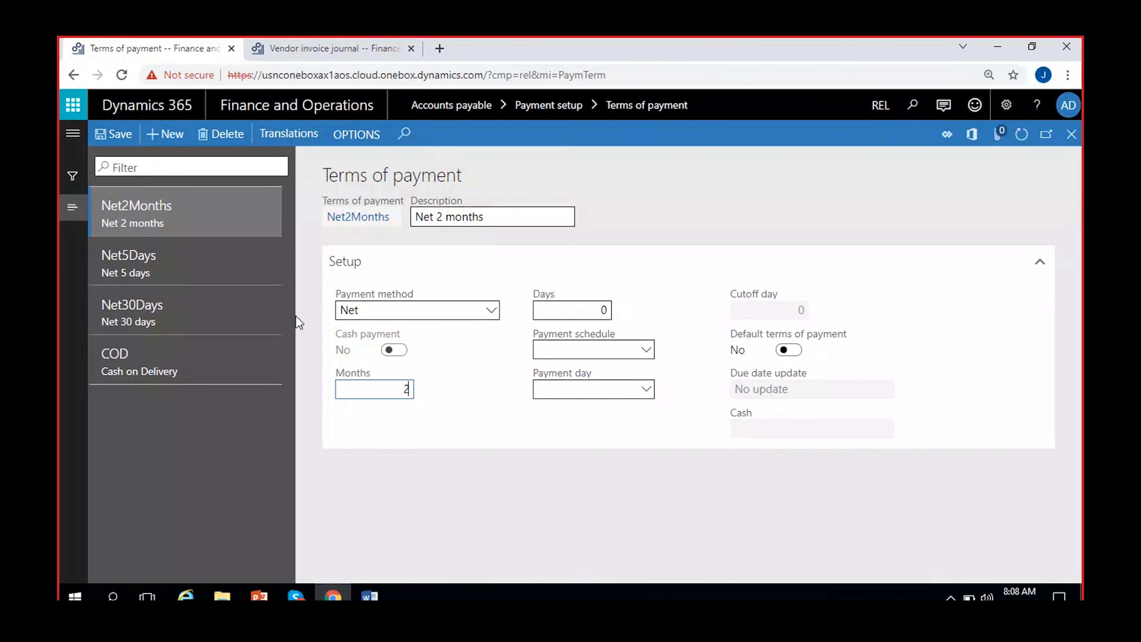
pyautogui.click(391, 389)
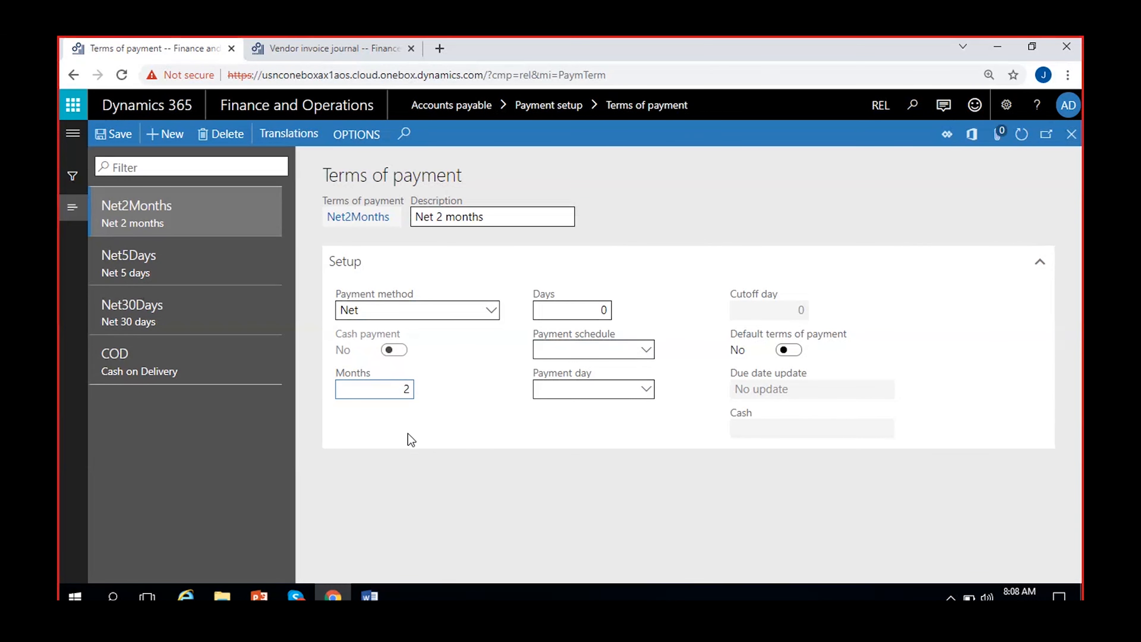
# Check the days on the Net30Days terms, and set the Net5Days terms to 5 days
pyautogui.click(189, 317)
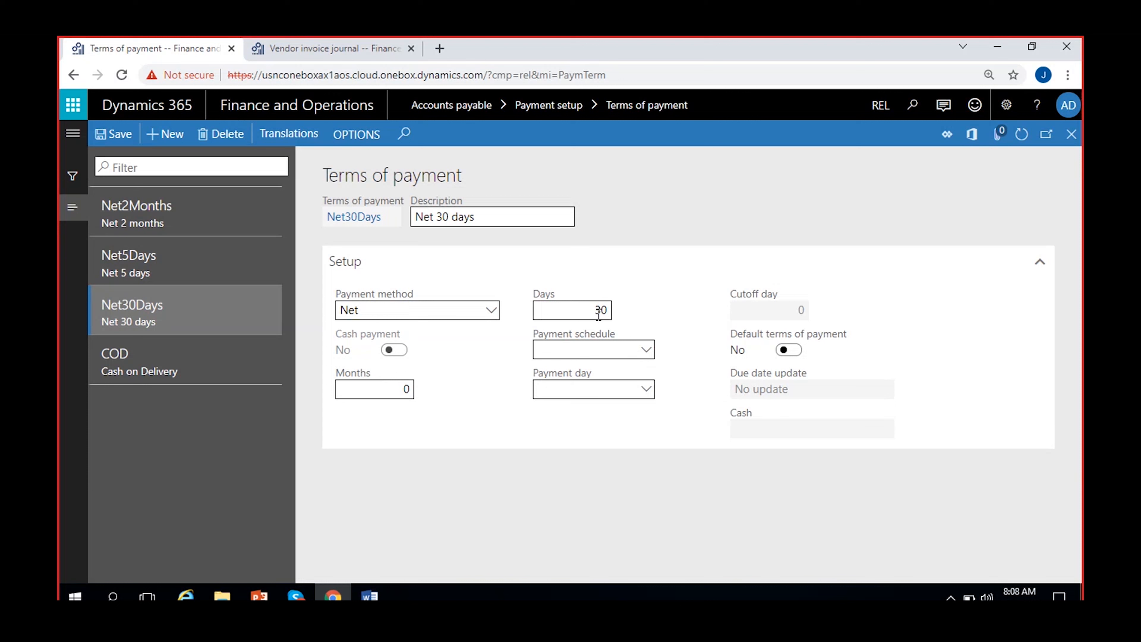
pyautogui.click(155, 269)
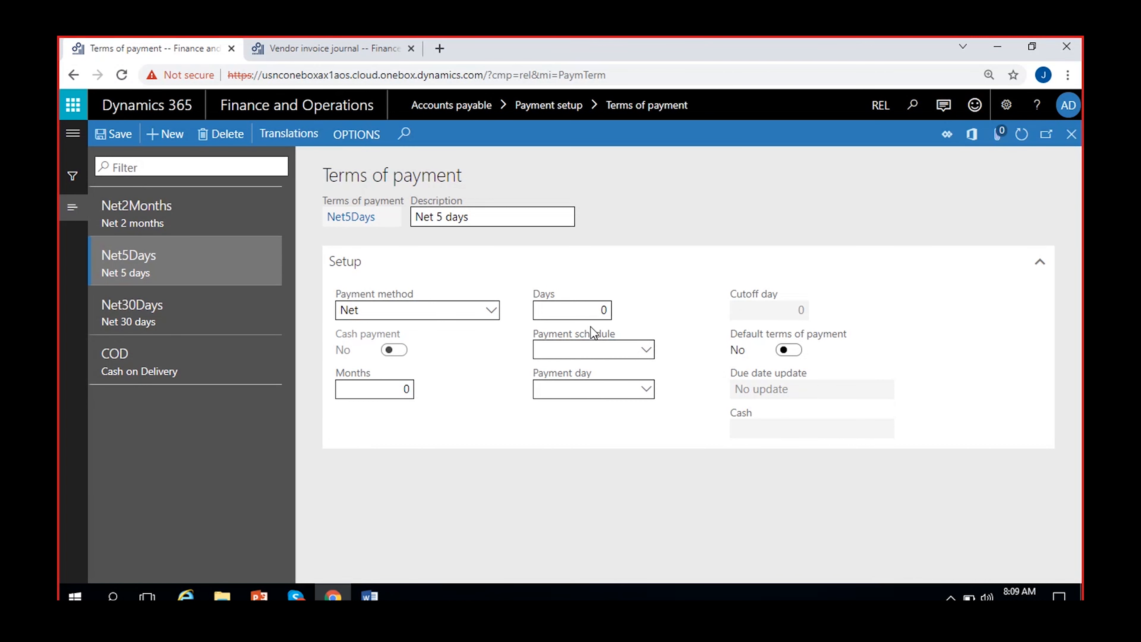
pyautogui.click(579, 310)
pyautogui.write('5')
# Return to the vendor invoice journal and change the line's terms of payment to Net30Days
pyautogui.click(318, 50)
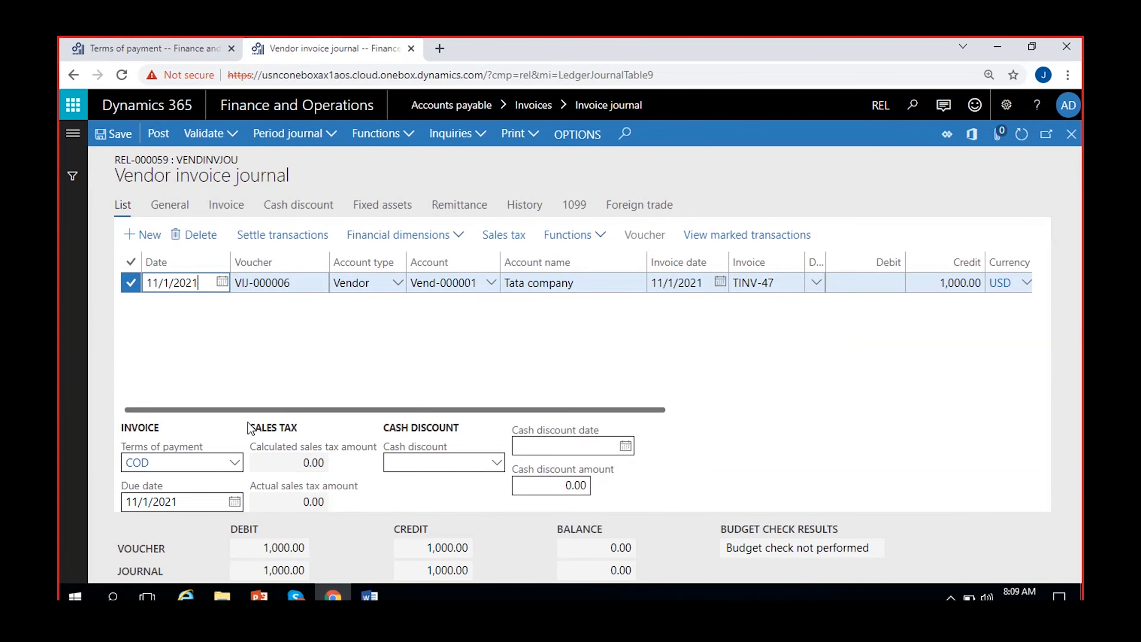
pyautogui.click(234, 463)
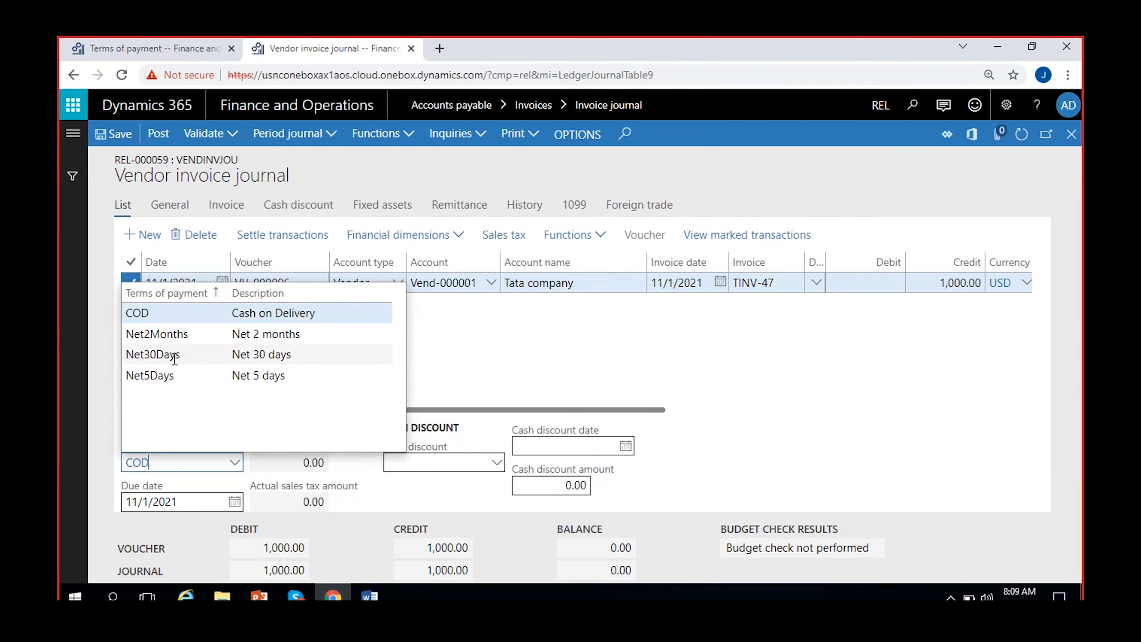
pyautogui.click(194, 359)
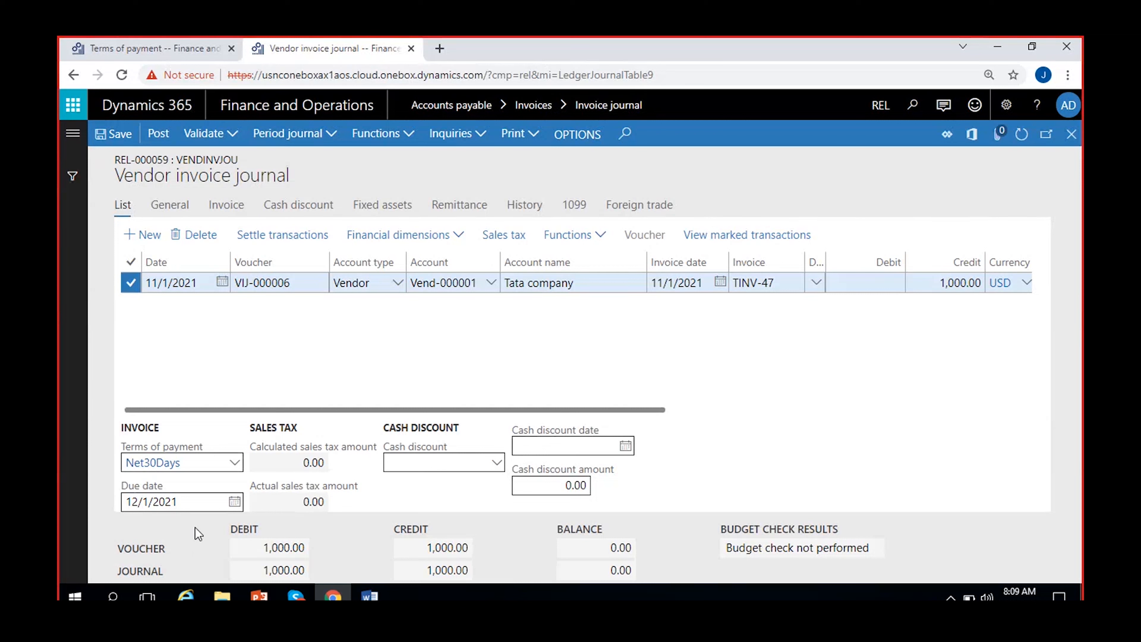
# Try the Net5Days and Net2Months terms of payment on the invoice line, and set its invoice date to 11/3/2021
pyautogui.click(236, 464)
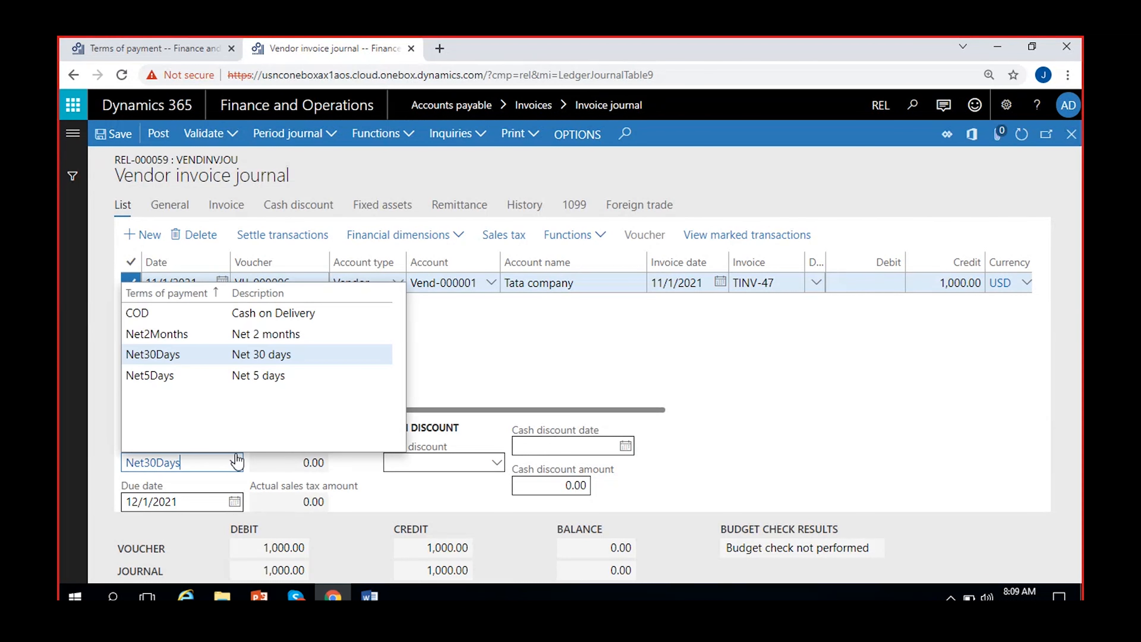
pyautogui.click(159, 376)
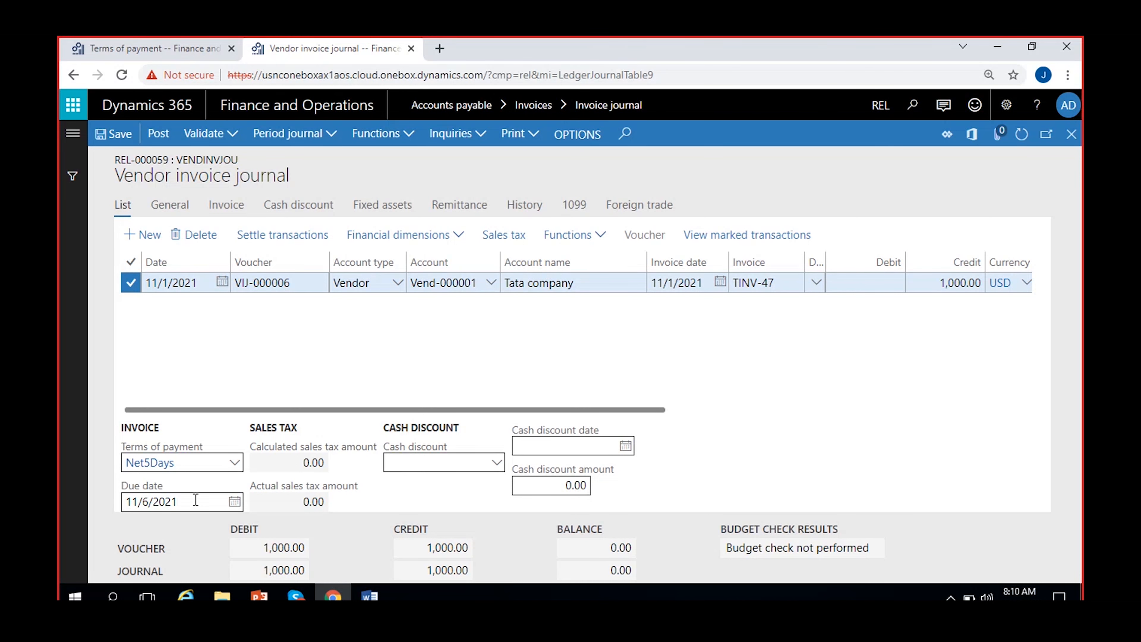
pyautogui.click(234, 463)
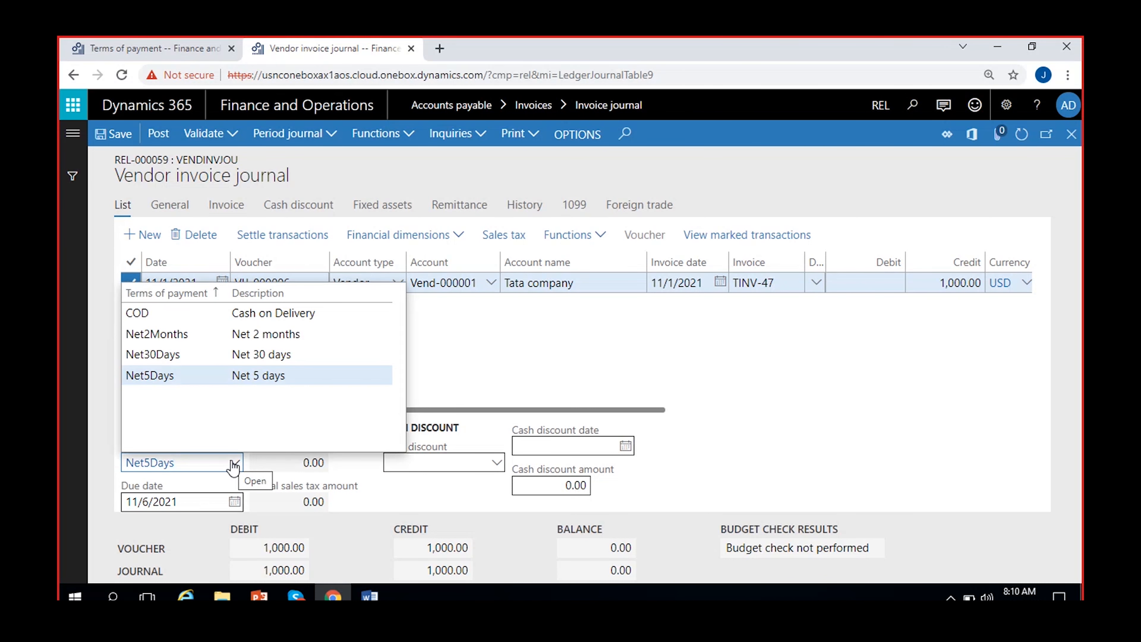
pyautogui.click(175, 332)
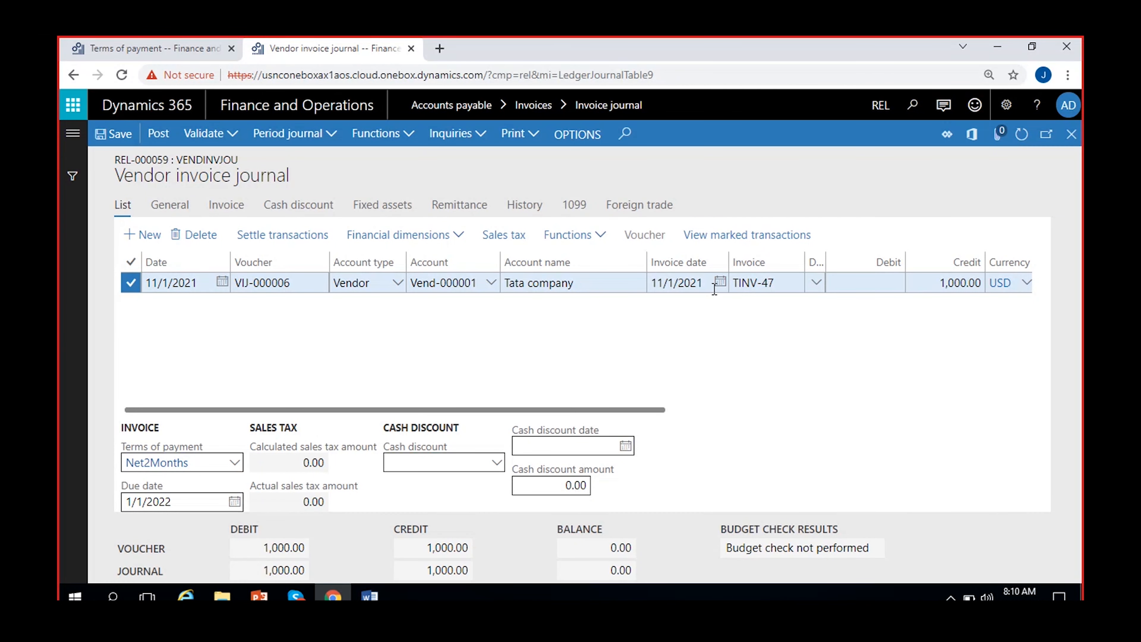
pyautogui.click(720, 282)
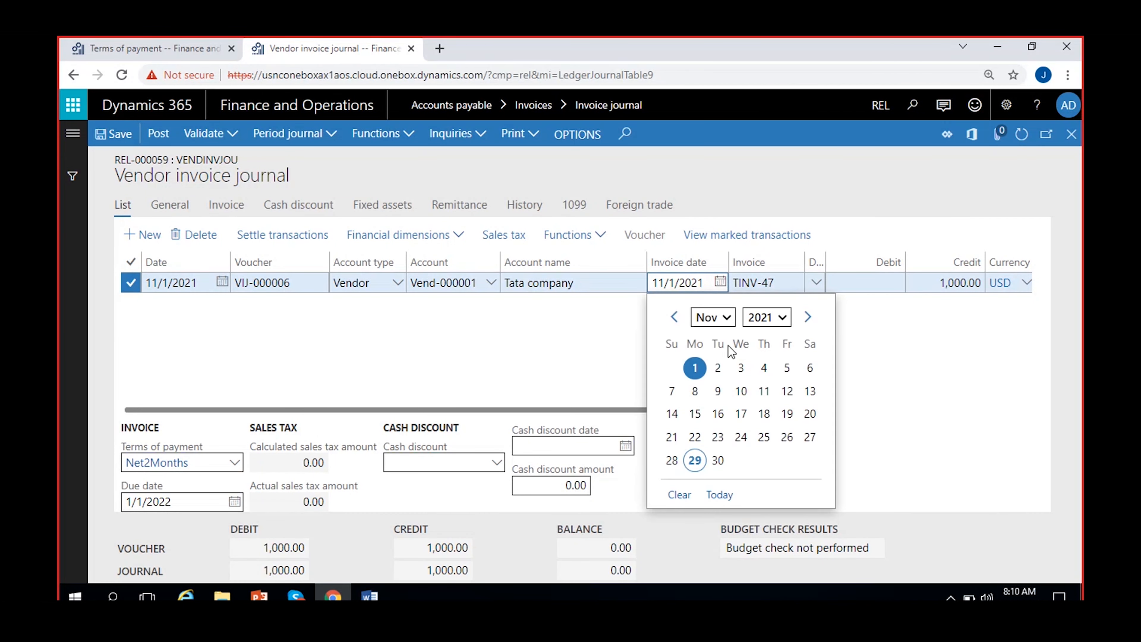
pyautogui.click(741, 368)
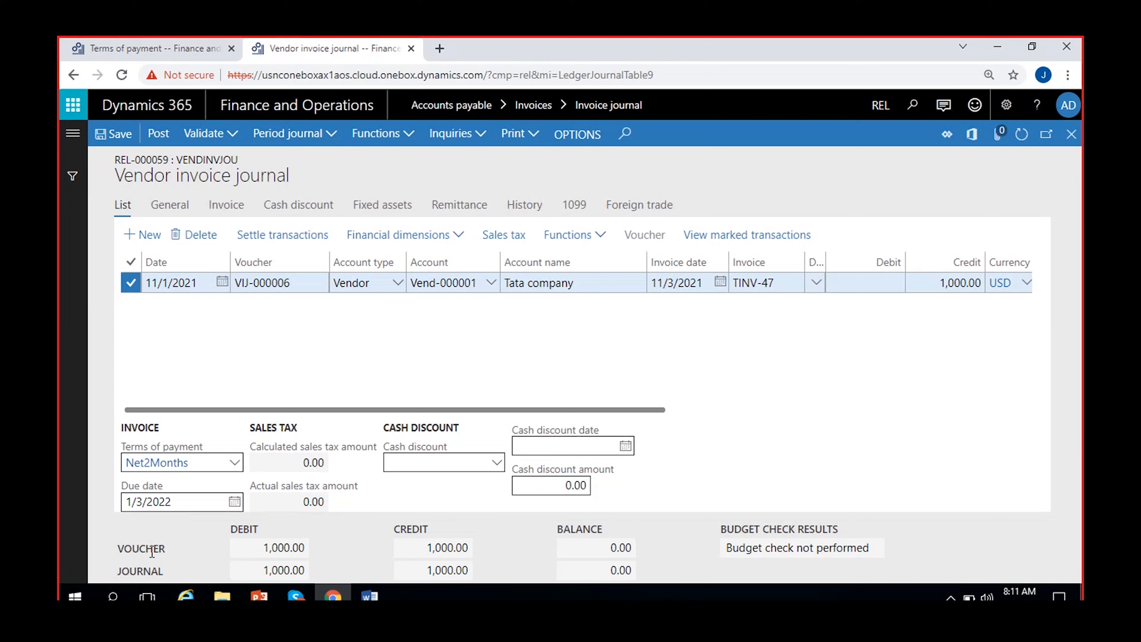
# Go back to the Terms of payment page, open the Net2Months record and refresh the list
pyautogui.hotkey('ctrl', 'pageup')
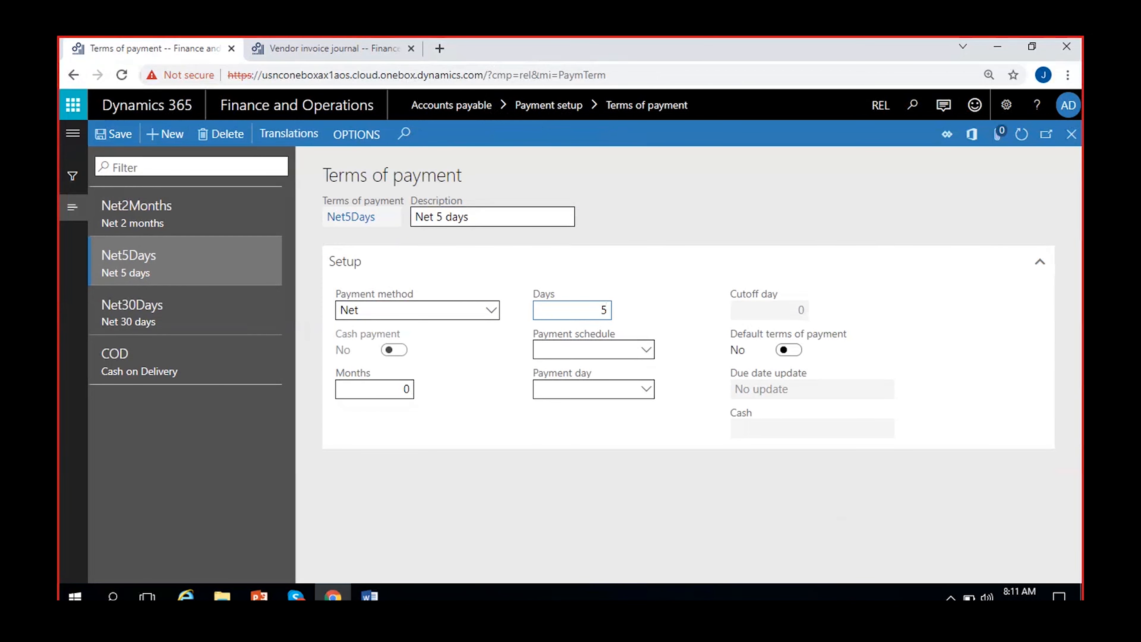
pyautogui.click(170, 211)
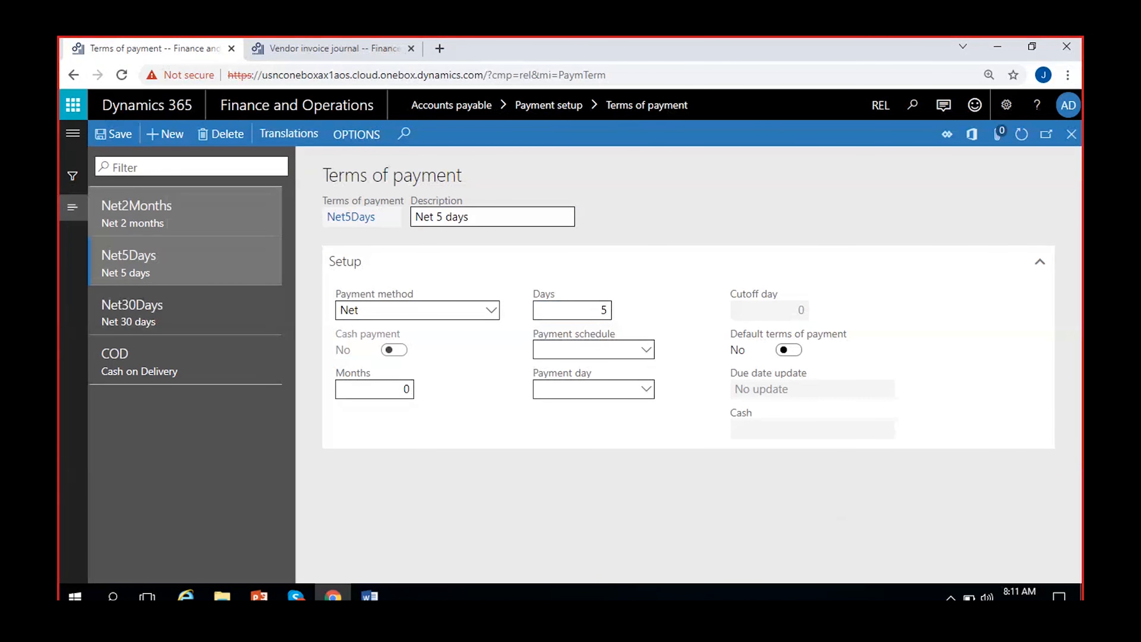
pyautogui.click(1021, 134)
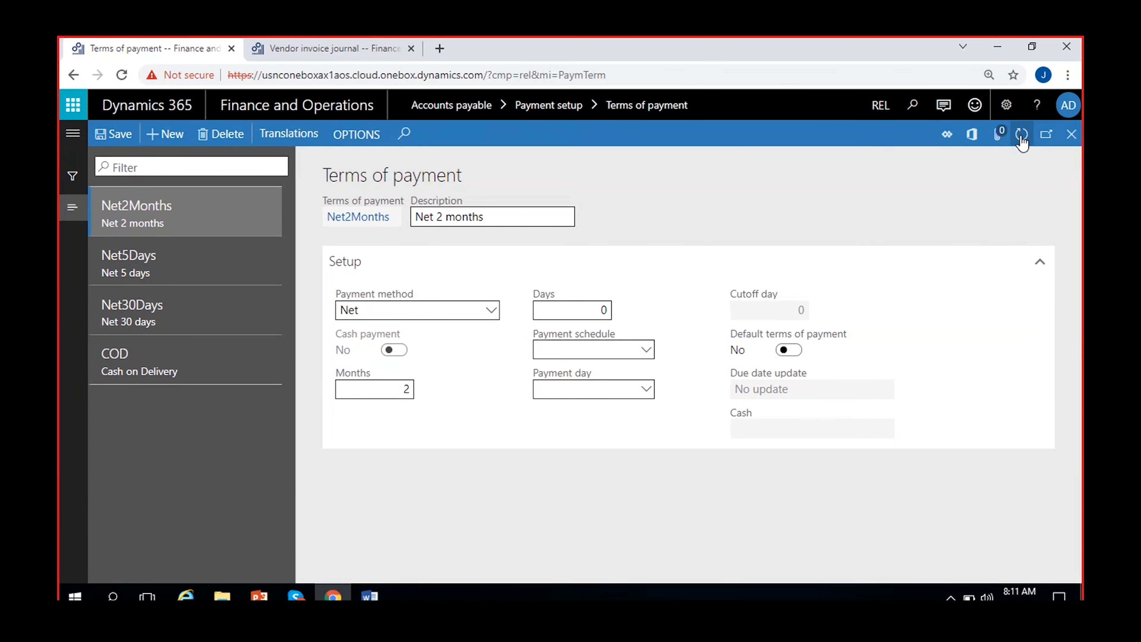
# Create a terms of payment record with payment method Current month, using CM+10Days as both code and description
pyautogui.click(173, 143)
pyautogui.click(174, 134)
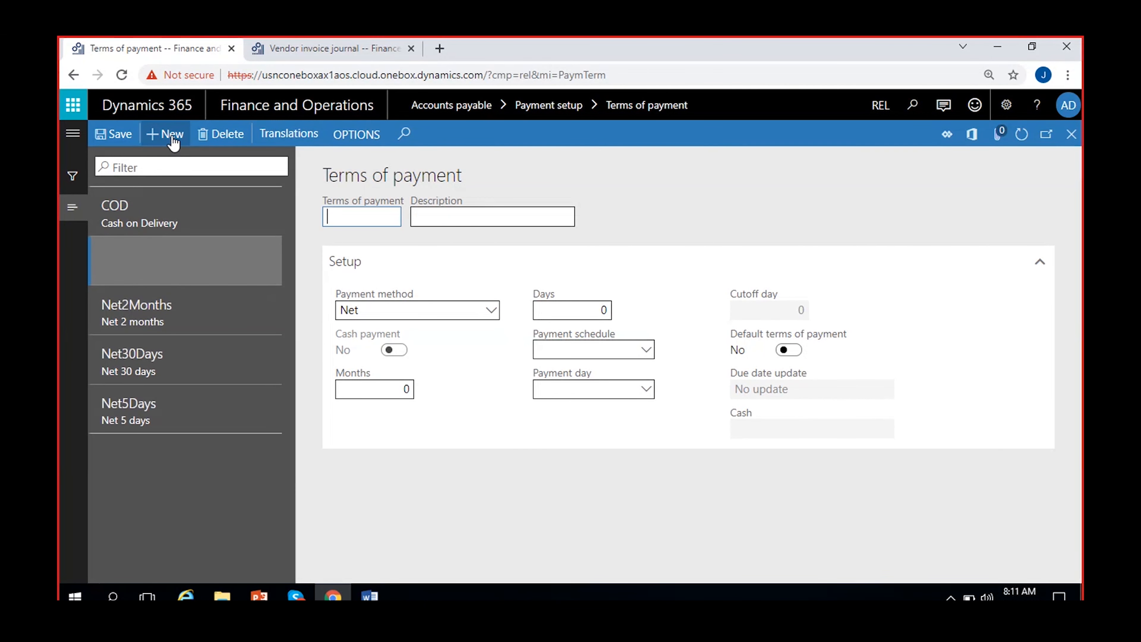
pyautogui.click(489, 311)
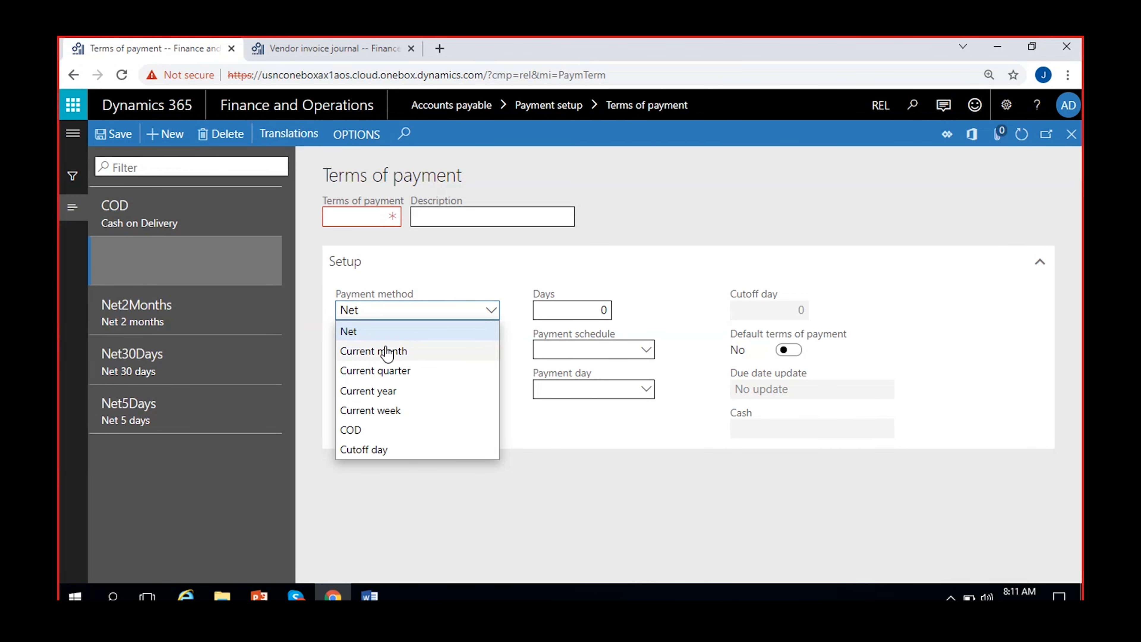
pyautogui.click(368, 351)
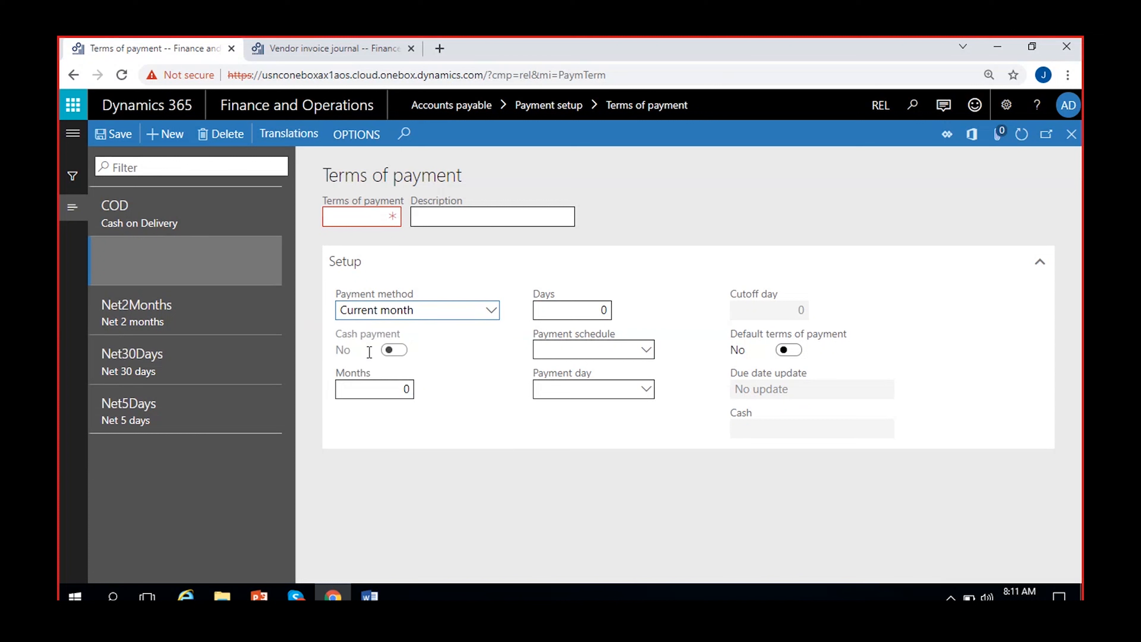
pyautogui.click(375, 214)
pyautogui.write('C')
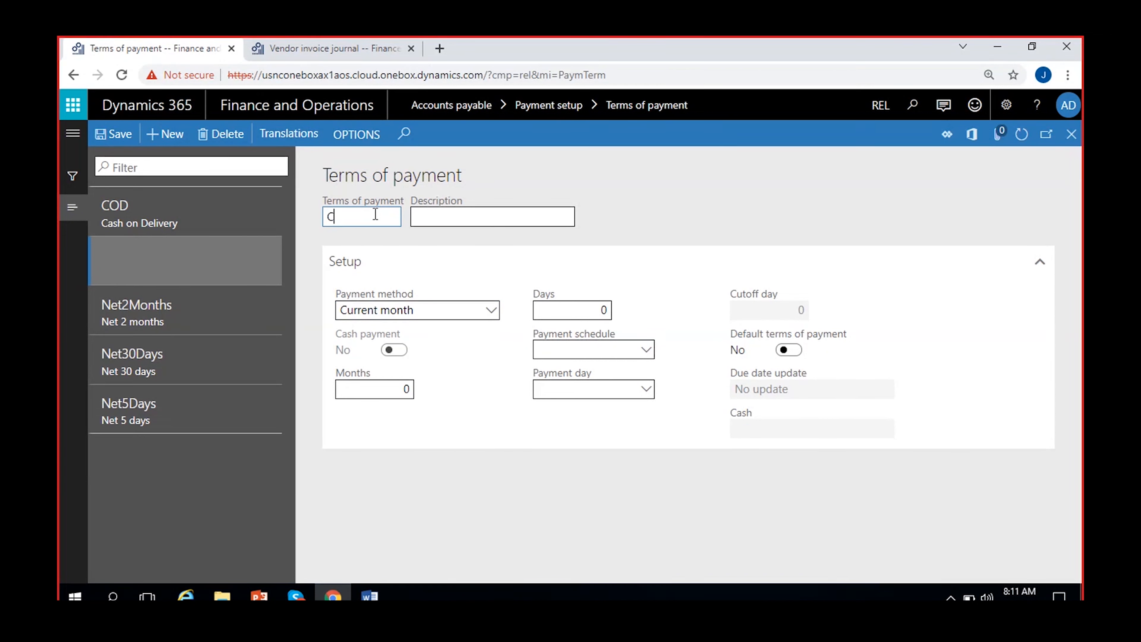
pyautogui.write('M+10Days')
pyautogui.hotkey('ctrl', 'a')
pyautogui.hotkey('ctrl', 'c')
pyautogui.click(424, 217)
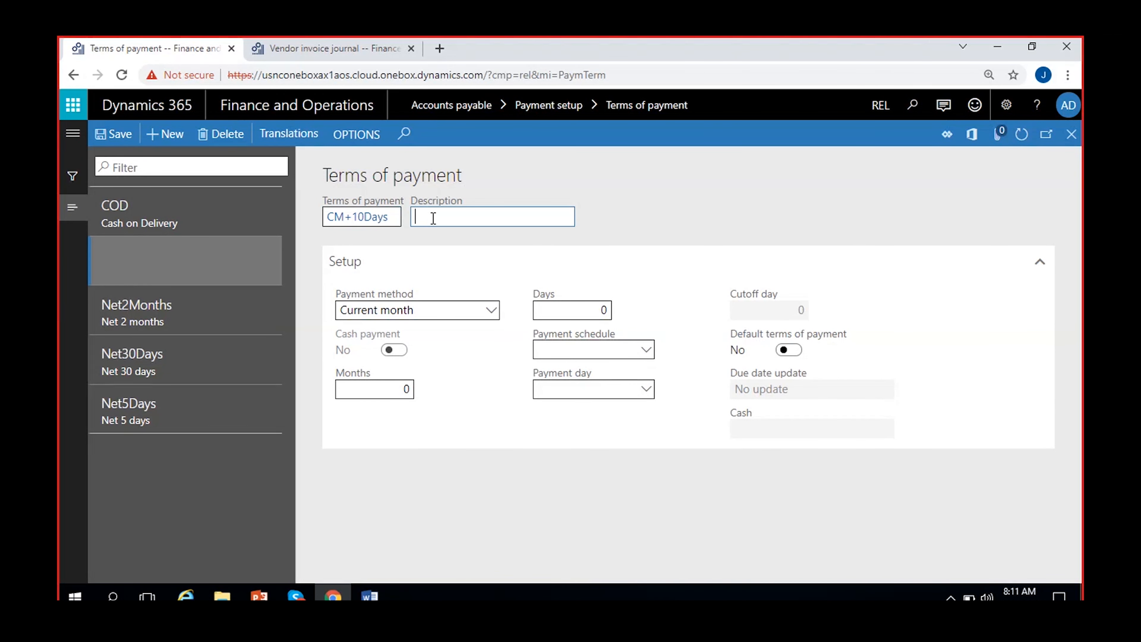
pyautogui.hotkey('ctrl', 'v')
pyautogui.click(704, 216)
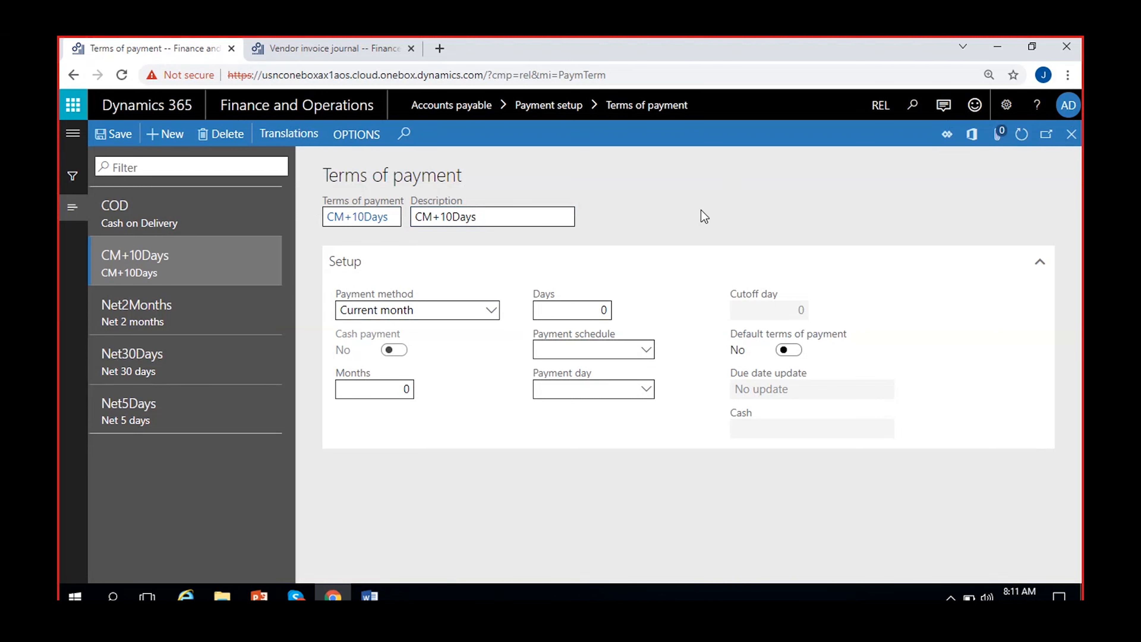
# Set the CM+10Days terms to 10 days and save the record
pyautogui.click(583, 310)
pyautogui.write('1')
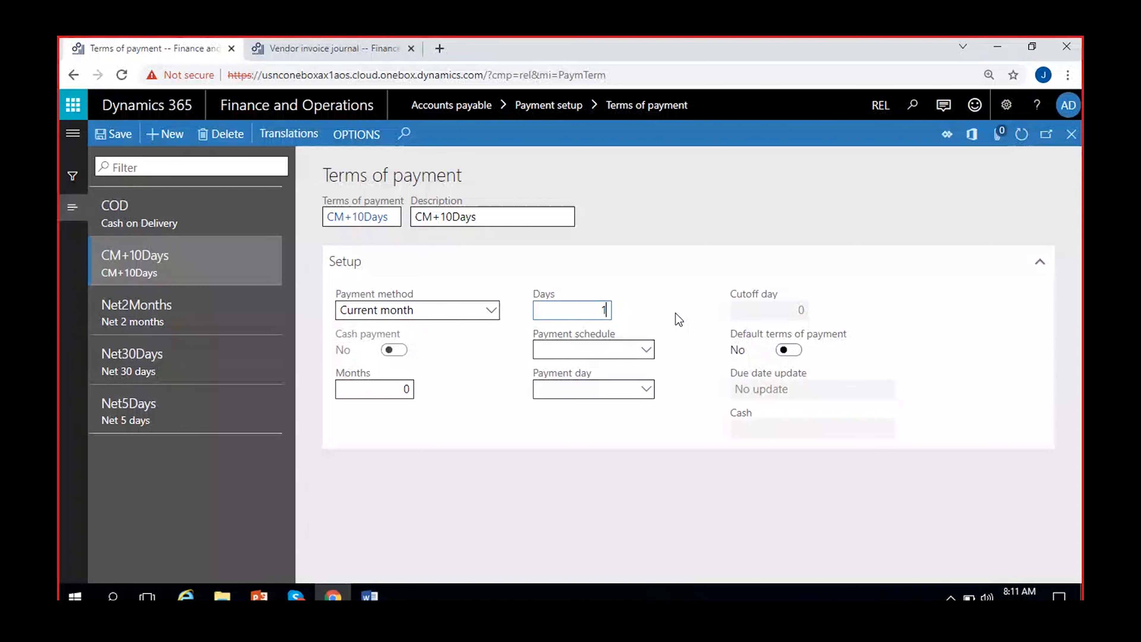
pyautogui.write('0')
pyautogui.click(120, 138)
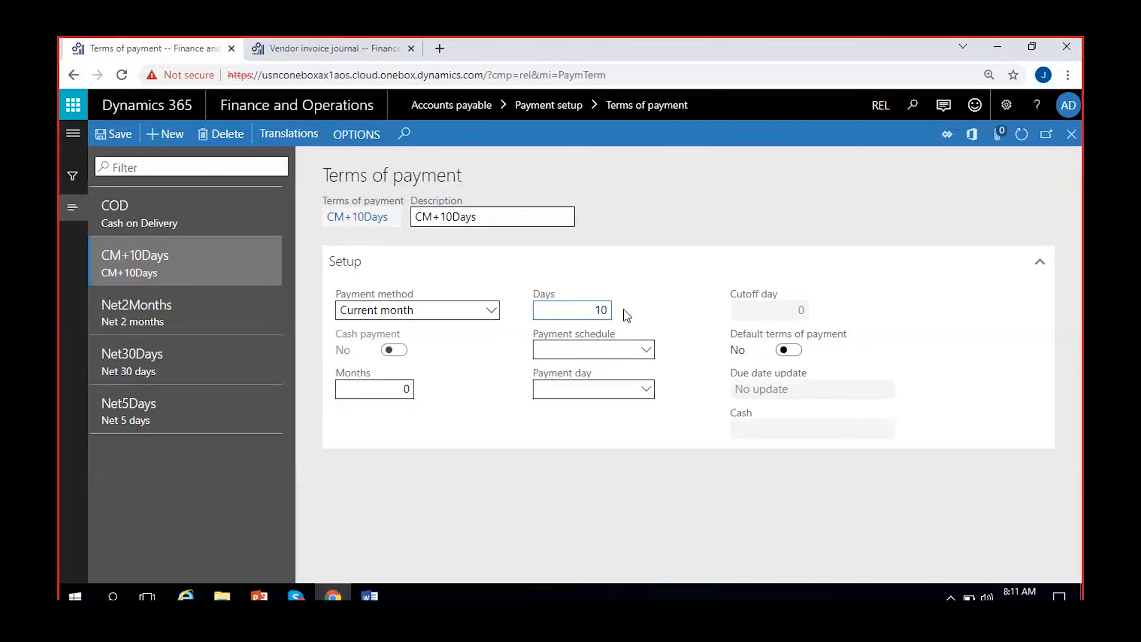
pyautogui.click(615, 228)
pyautogui.click(113, 134)
# In the vendor invoice journal, set the line's invoice date to 11/1/2021 and its terms of payment to CM+10Days
pyautogui.click(303, 45)
pyautogui.click(719, 282)
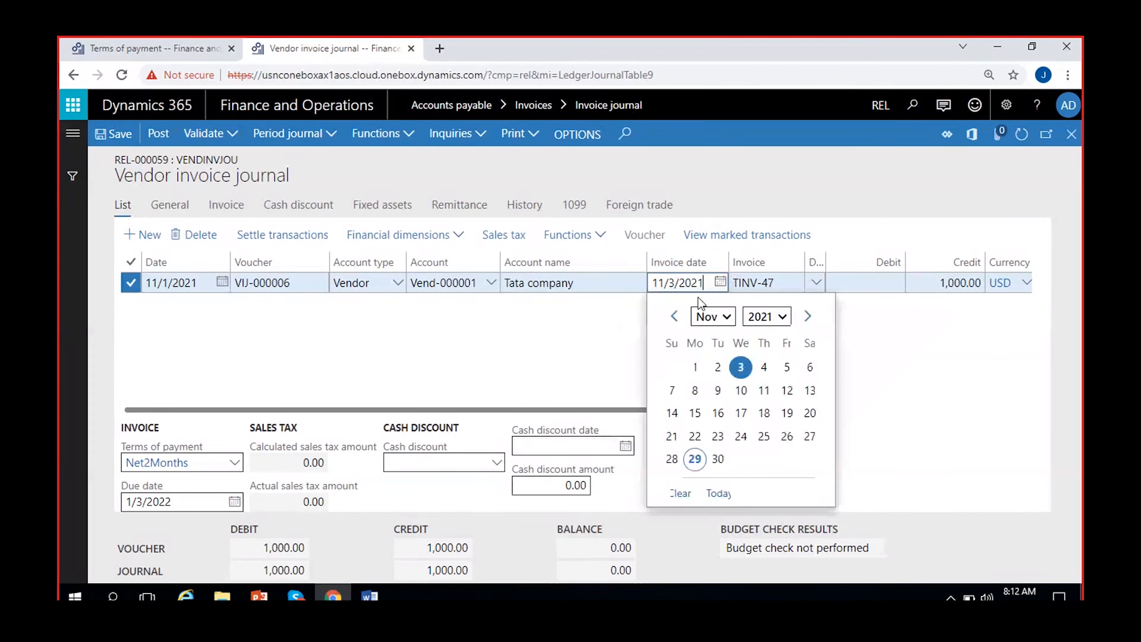
pyautogui.click(690, 364)
pyautogui.click(695, 302)
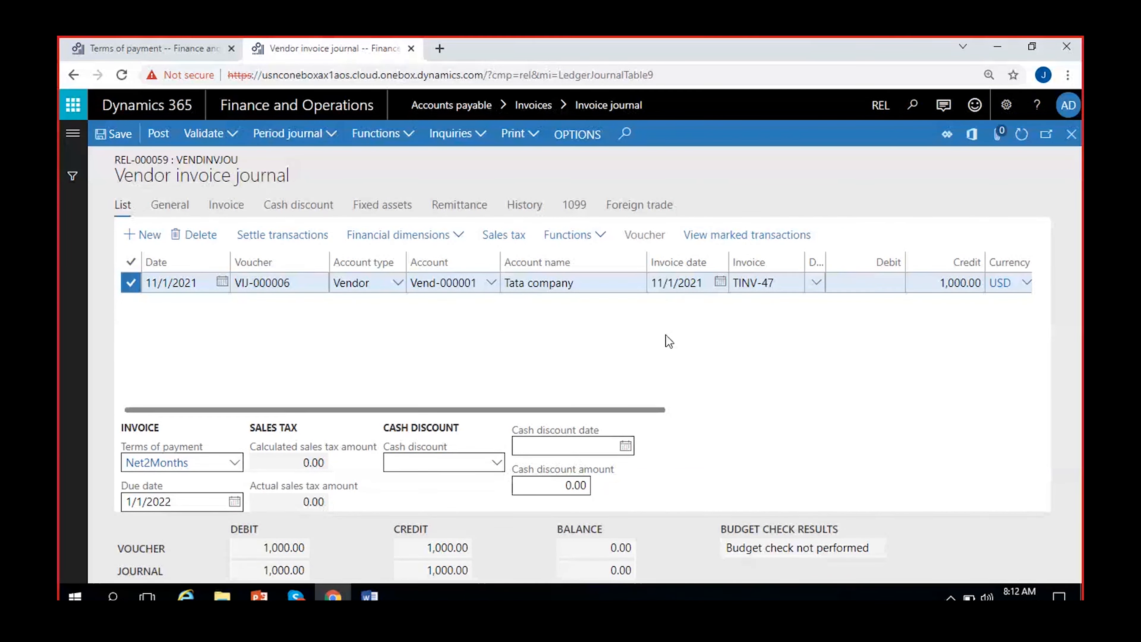
pyautogui.click(235, 468)
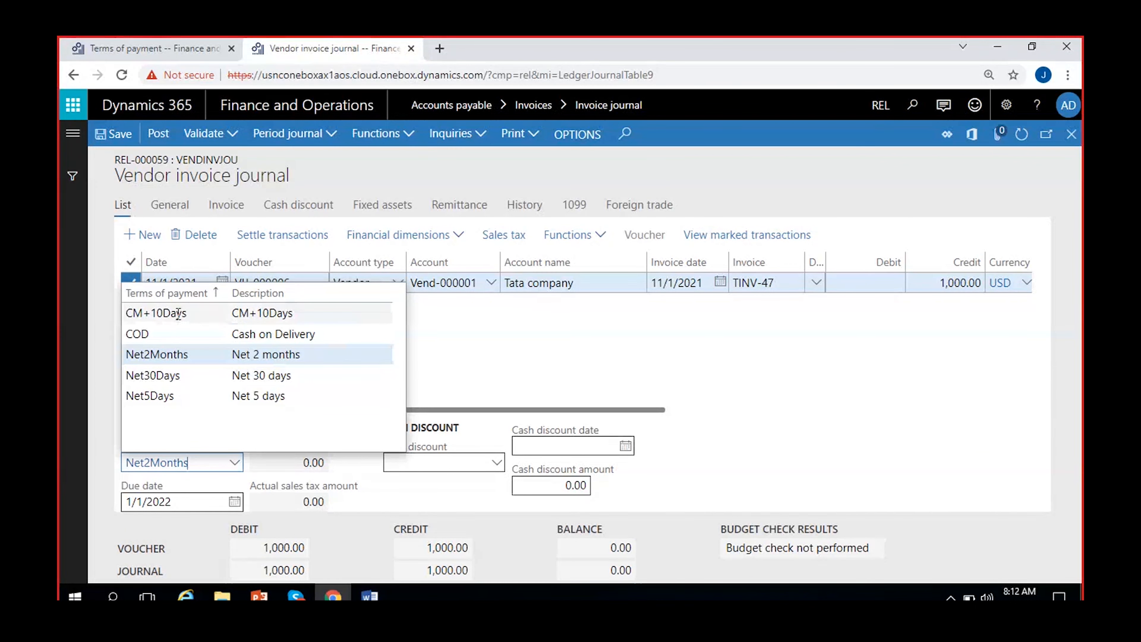
pyautogui.click(178, 313)
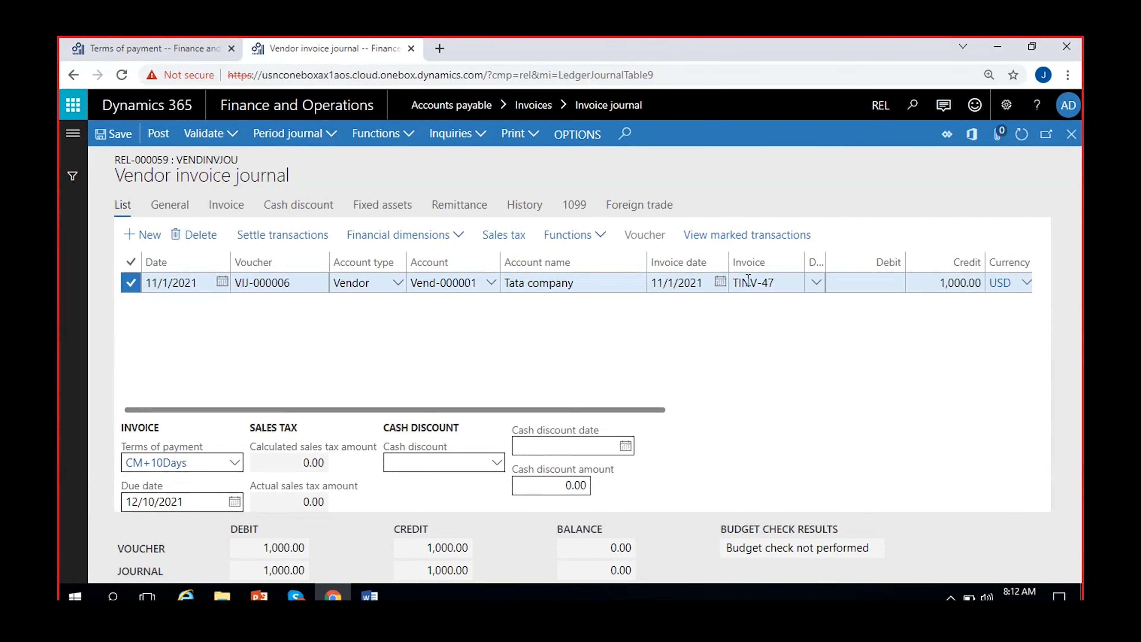
# Try the invoice dates 11/11/2021, 11/30/2021 and 10/30/2021 on the line to compare their due dates under CM+10Days
pyautogui.click(720, 281)
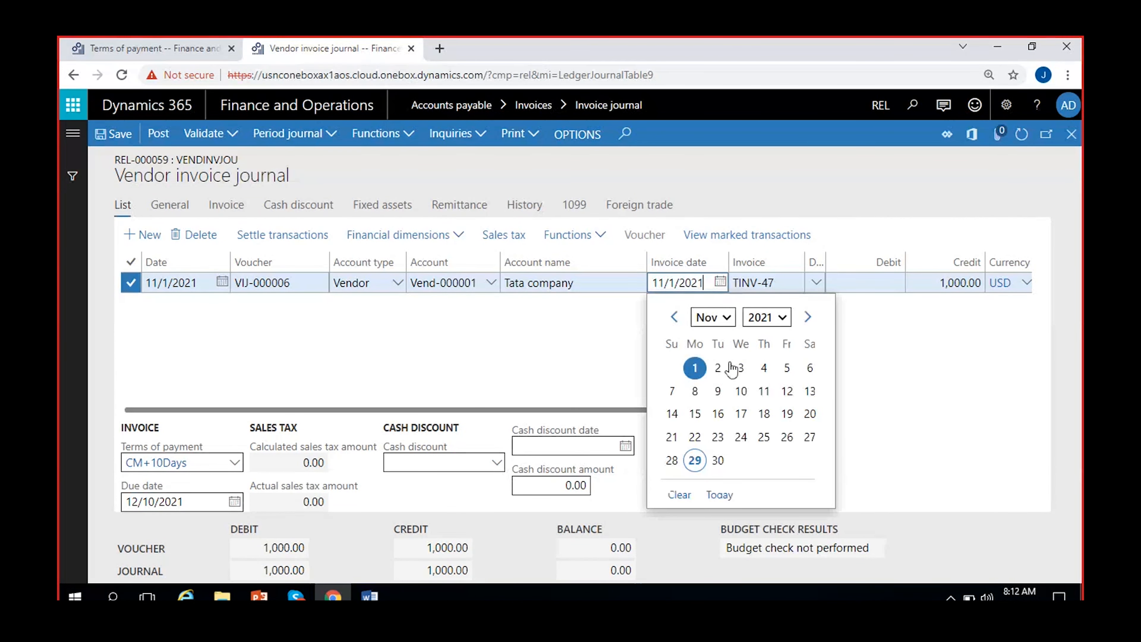
pyautogui.click(769, 397)
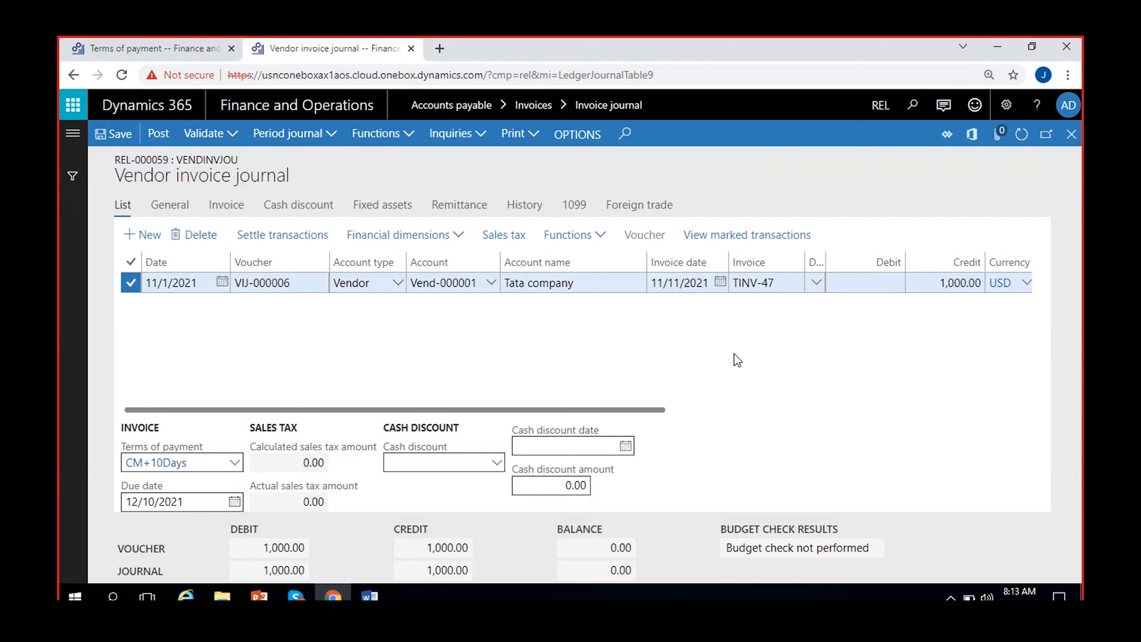
pyautogui.click(721, 285)
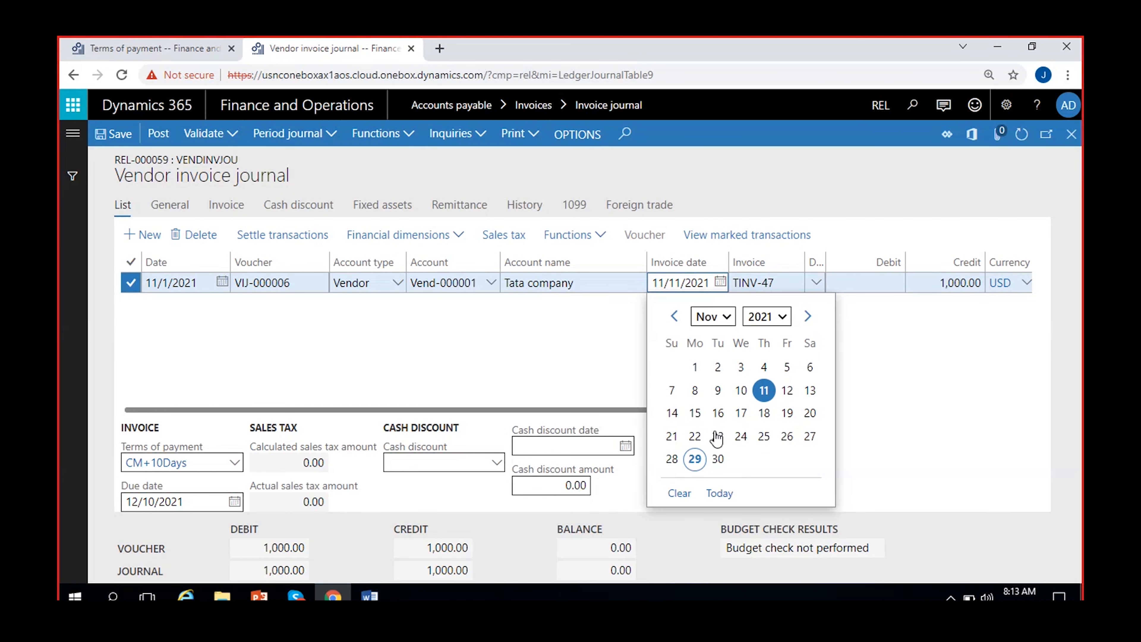
pyautogui.click(718, 458)
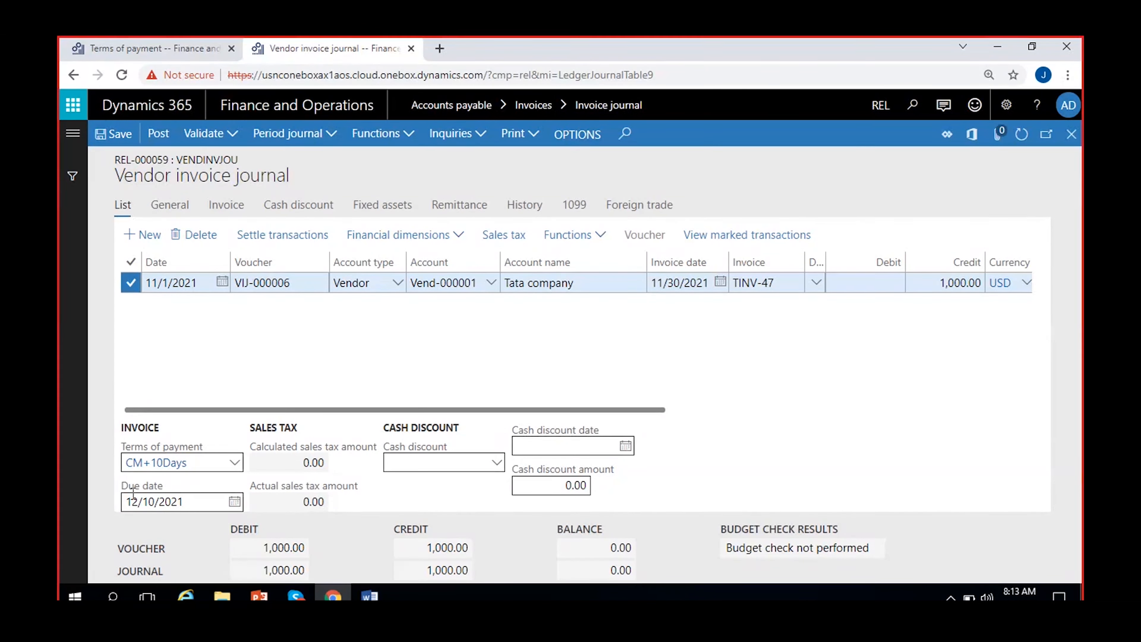
pyautogui.click(720, 282)
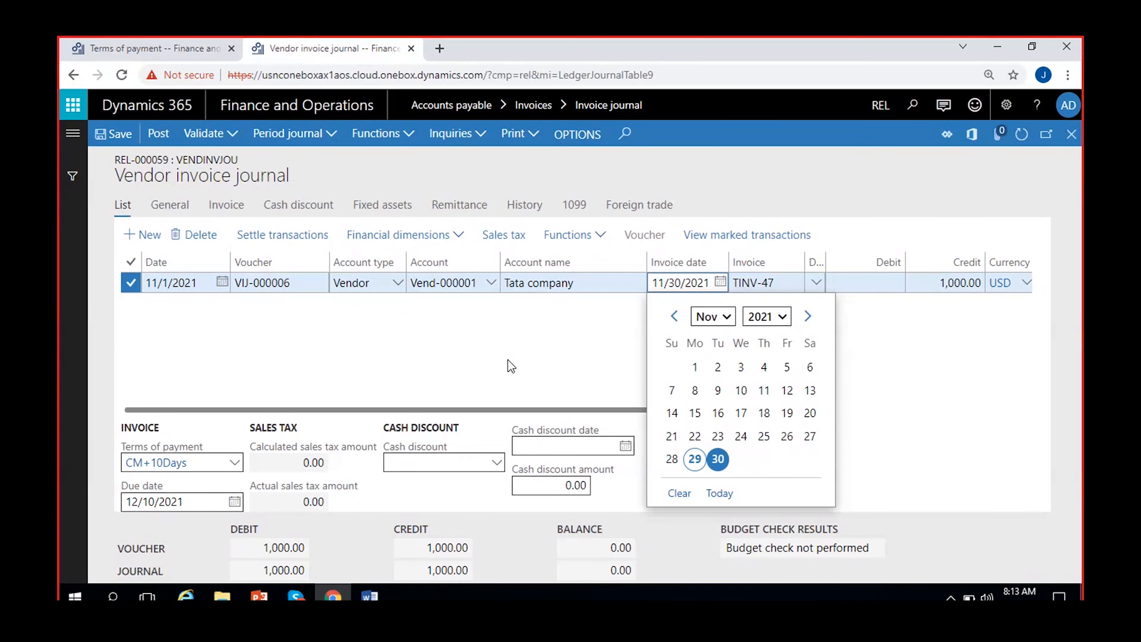
pyautogui.click(673, 316)
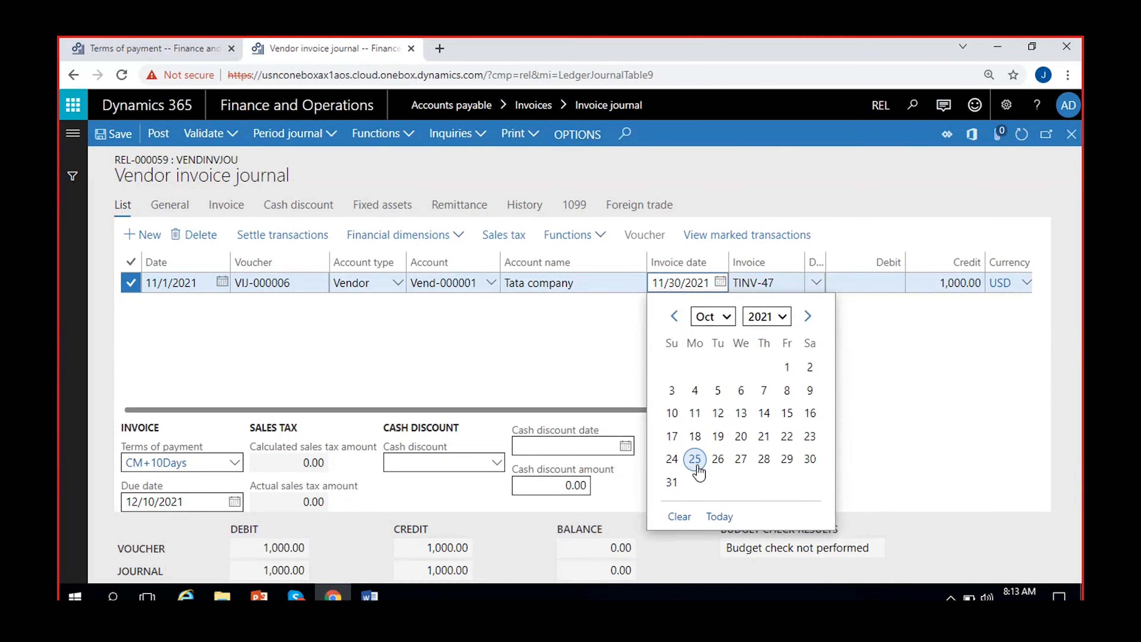
pyautogui.click(810, 459)
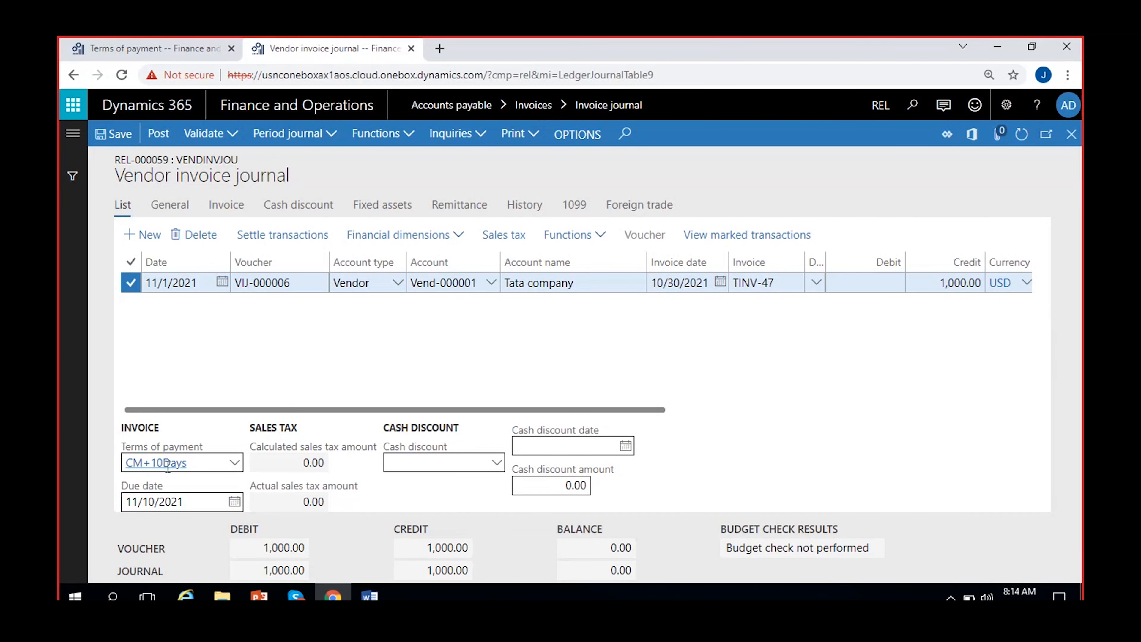
# Set the line's invoice date to 12/1/2021 to recalculate the due date under CM+10Days
pyautogui.click(721, 281)
pyautogui.click(807, 317)
pyautogui.click(807, 316)
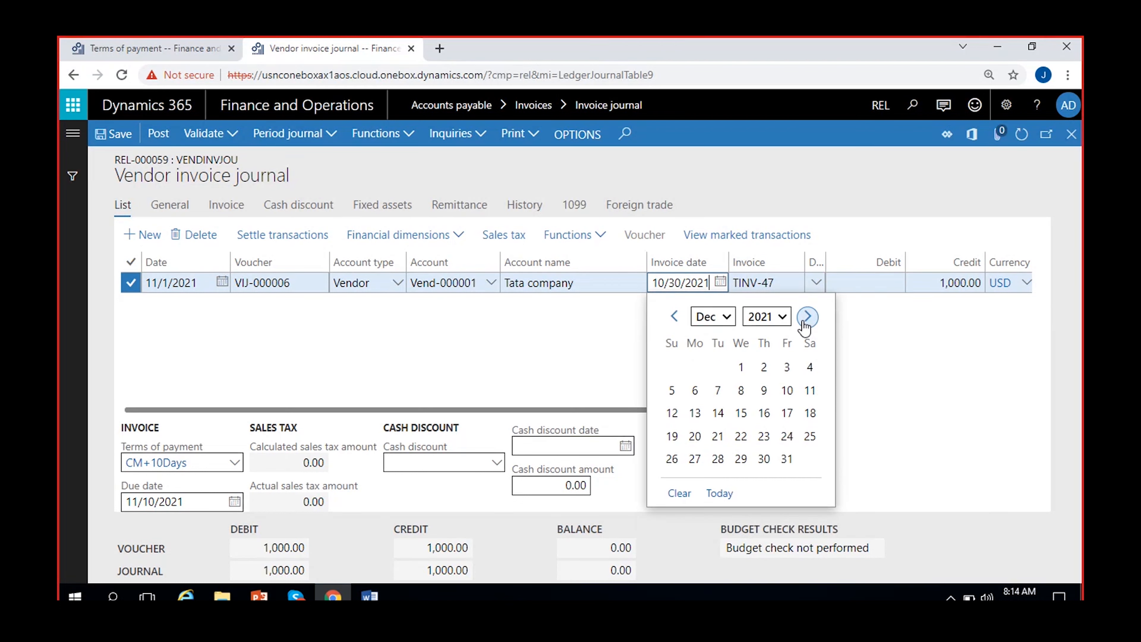
pyautogui.click(740, 372)
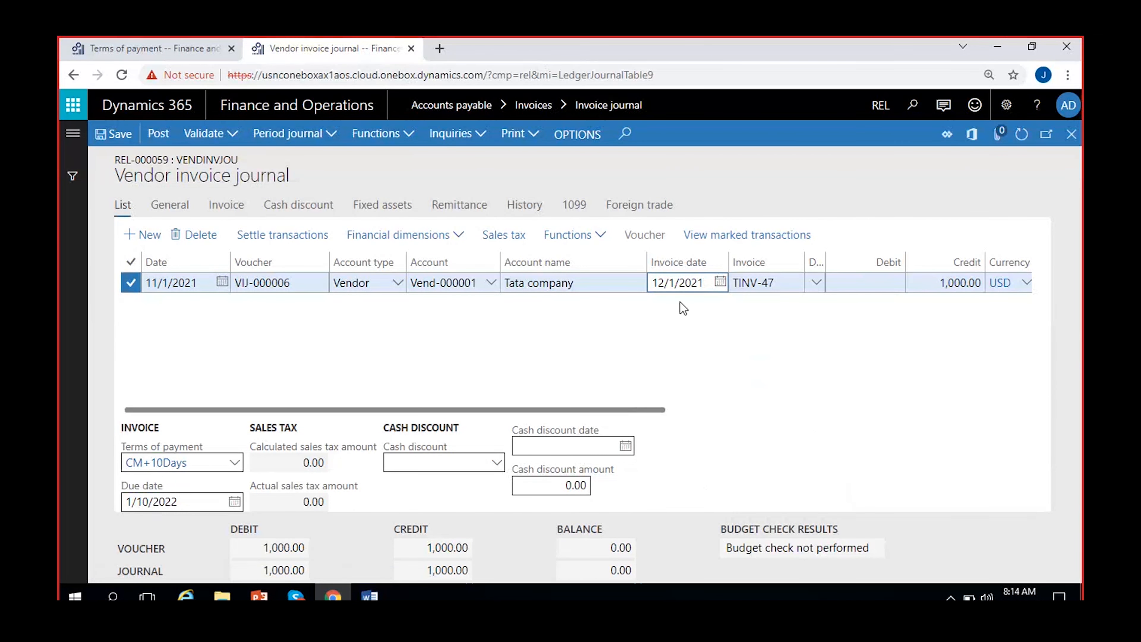
pyautogui.click(684, 309)
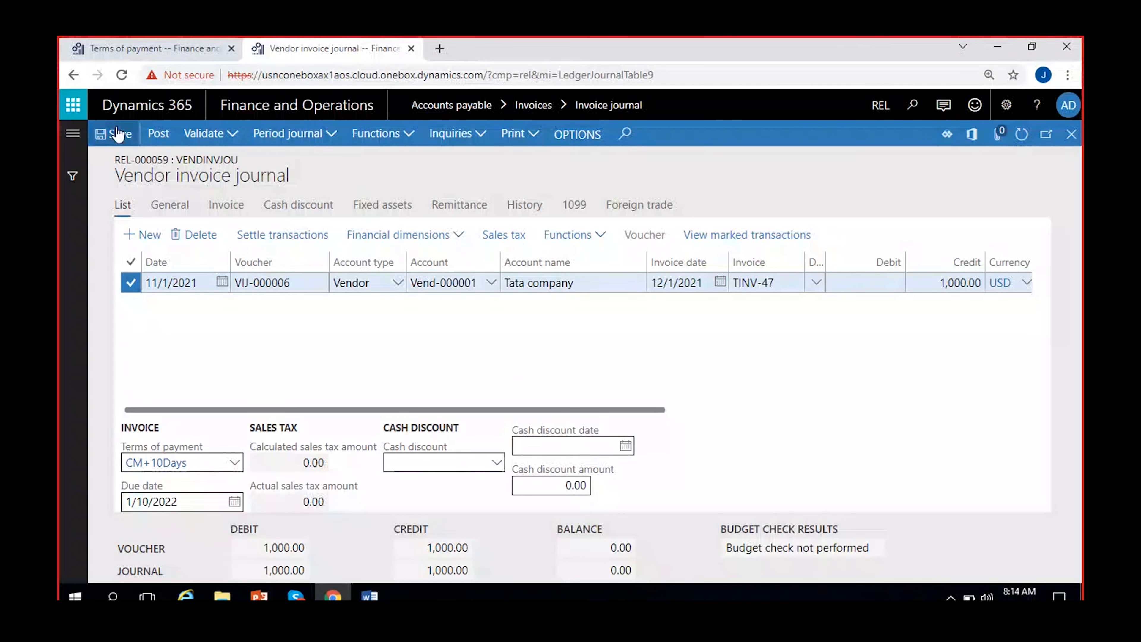
# Create a new terms of payment record named CW+2 days with the Current week payment method
pyautogui.click(162, 48)
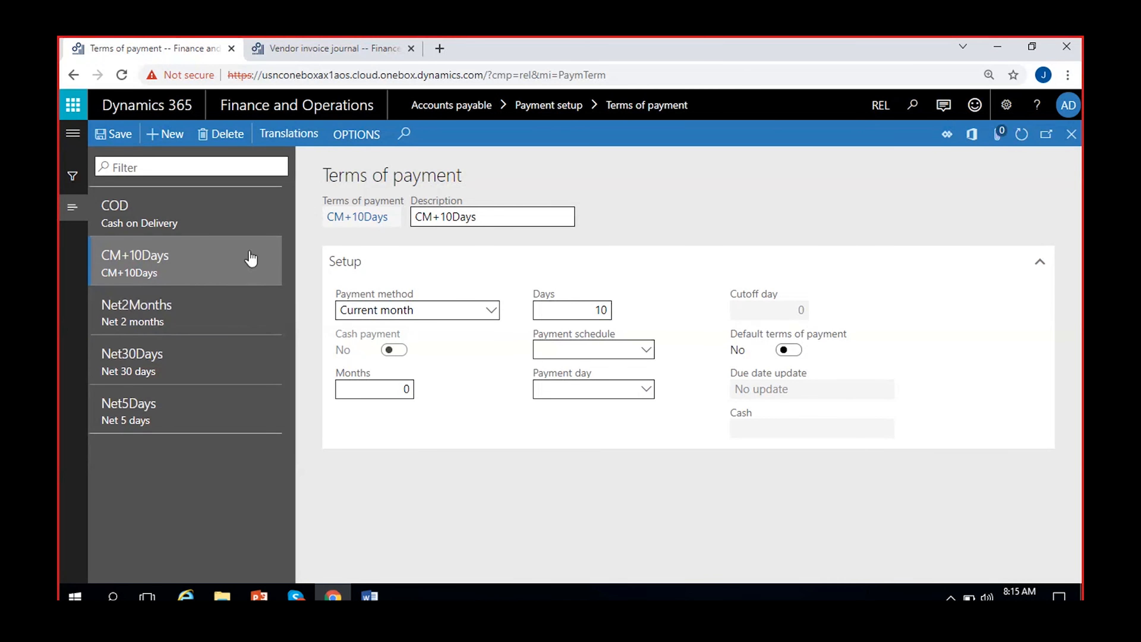
pyautogui.click(166, 134)
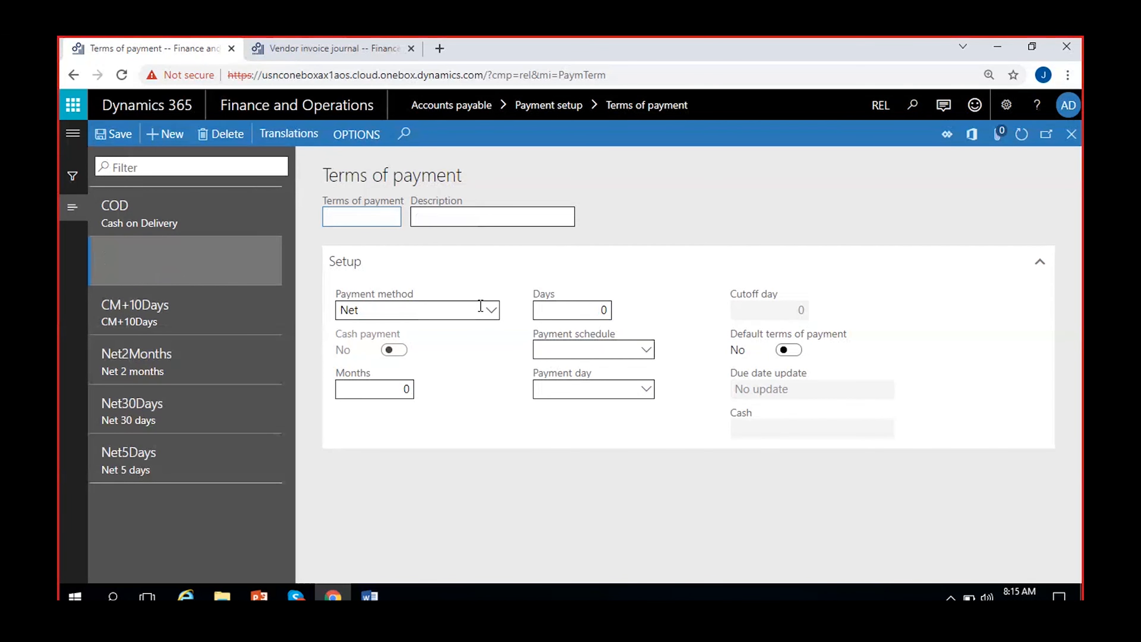
pyautogui.click(490, 310)
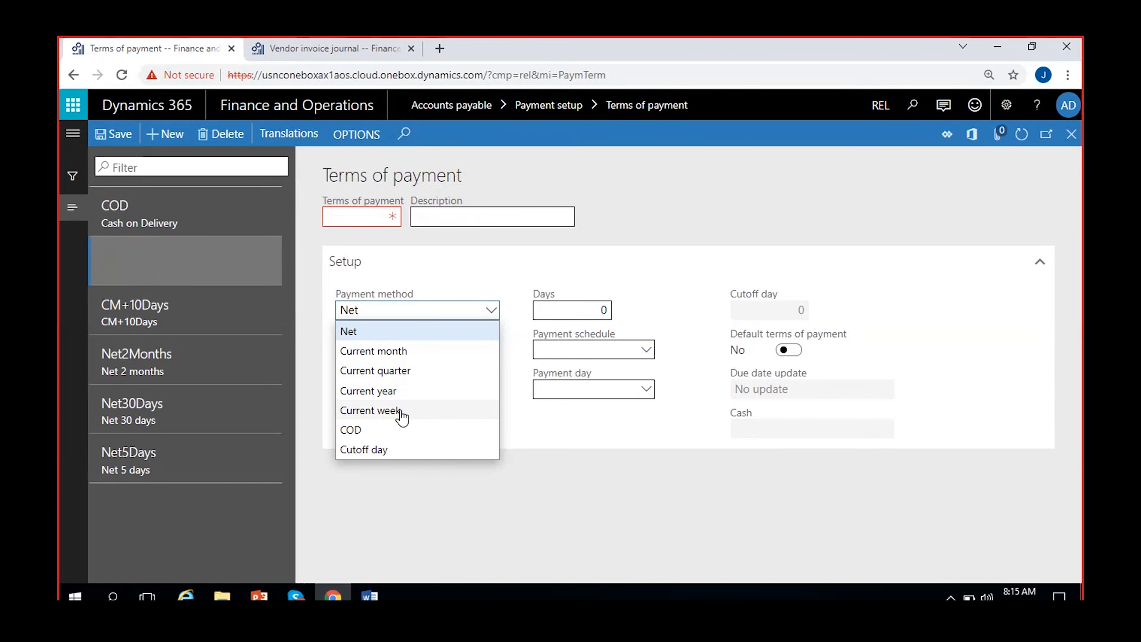
pyautogui.click(428, 411)
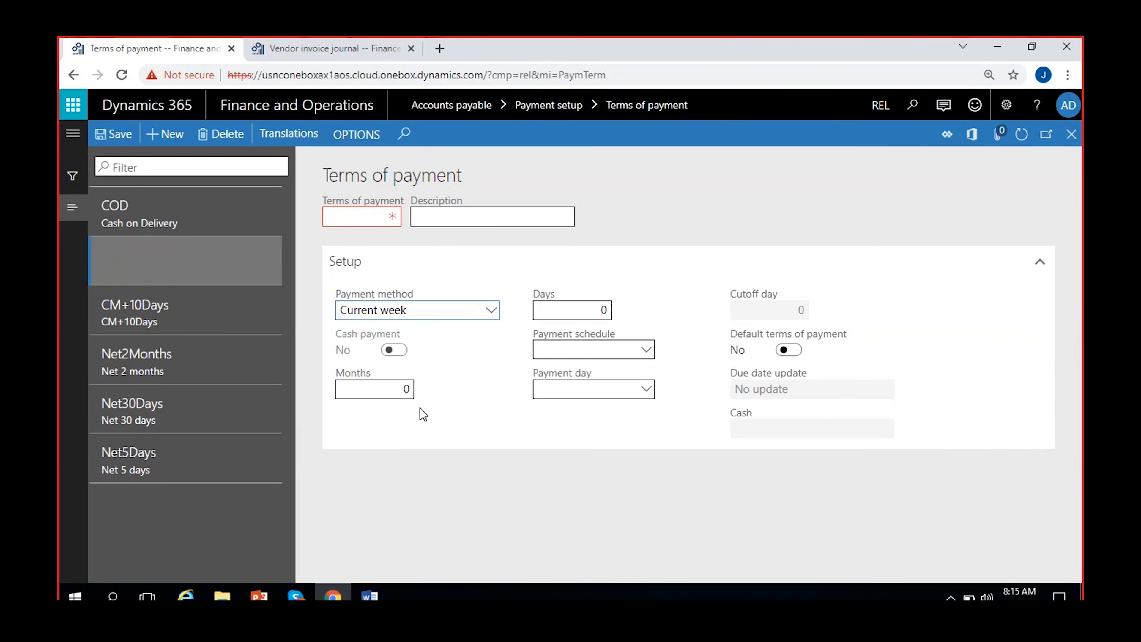
pyautogui.click(352, 212)
pyautogui.write('CW+')
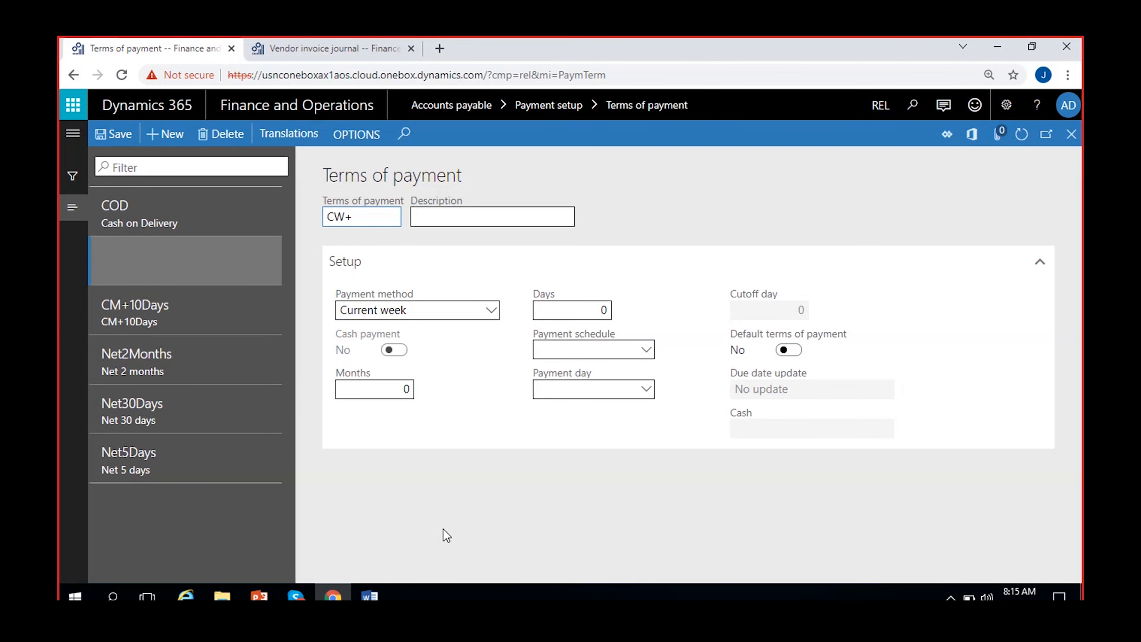
pyautogui.write('2 days')
# Describe the CW+2 days terms as "CW+ 2 Days", set their days to 2 and save the record
pyautogui.click(432, 214)
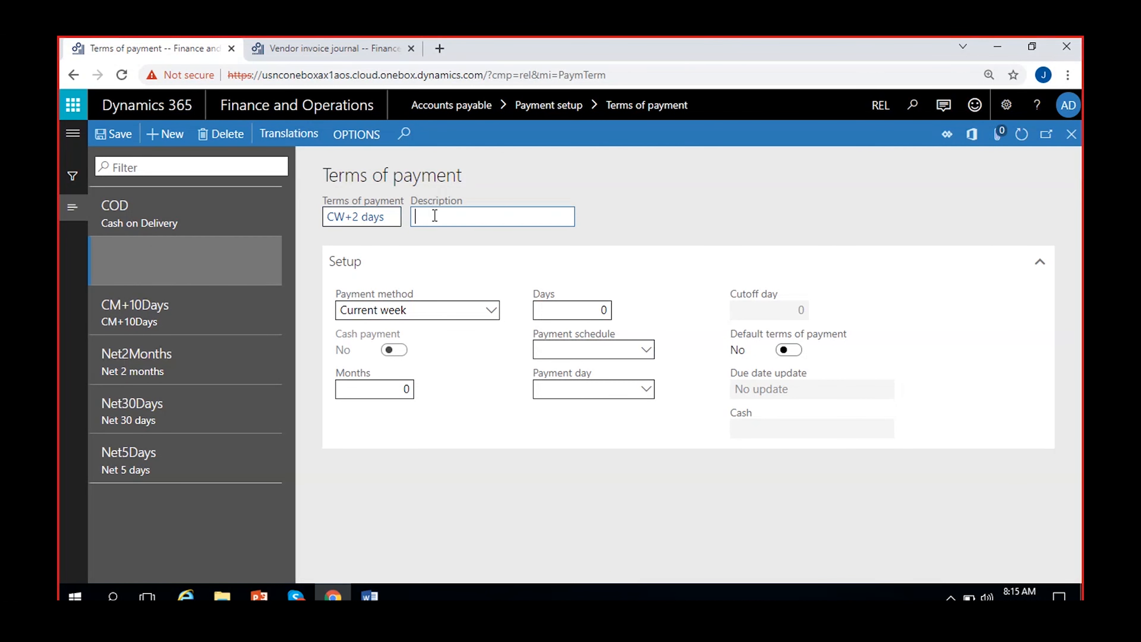
pyautogui.write('CW+ 2Days')
pyautogui.click(453, 216)
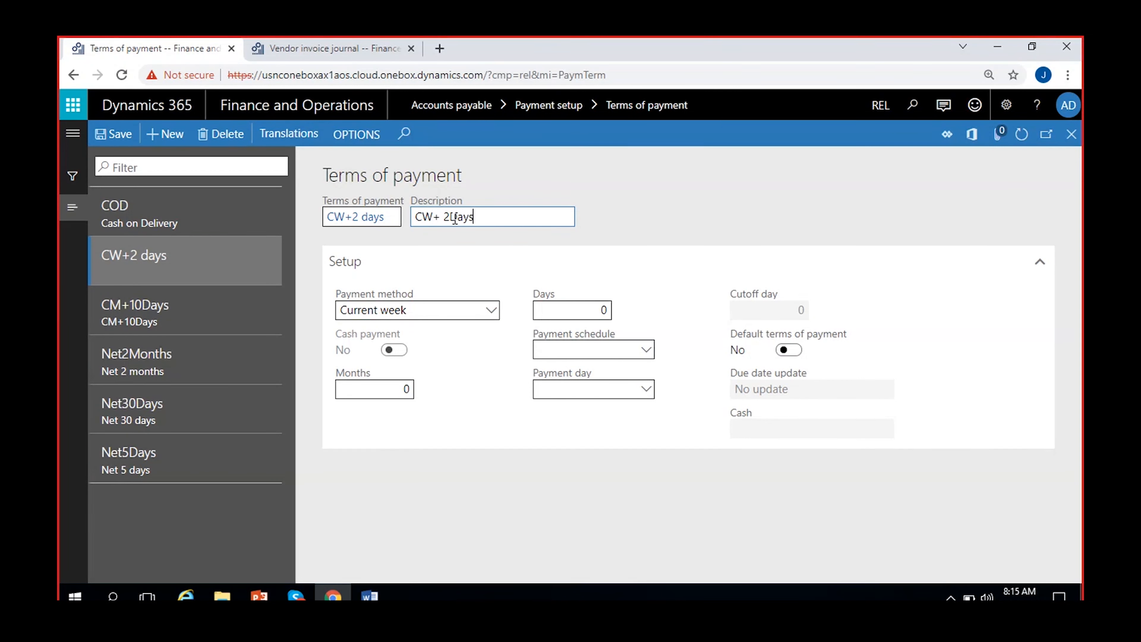
pyautogui.click(654, 214)
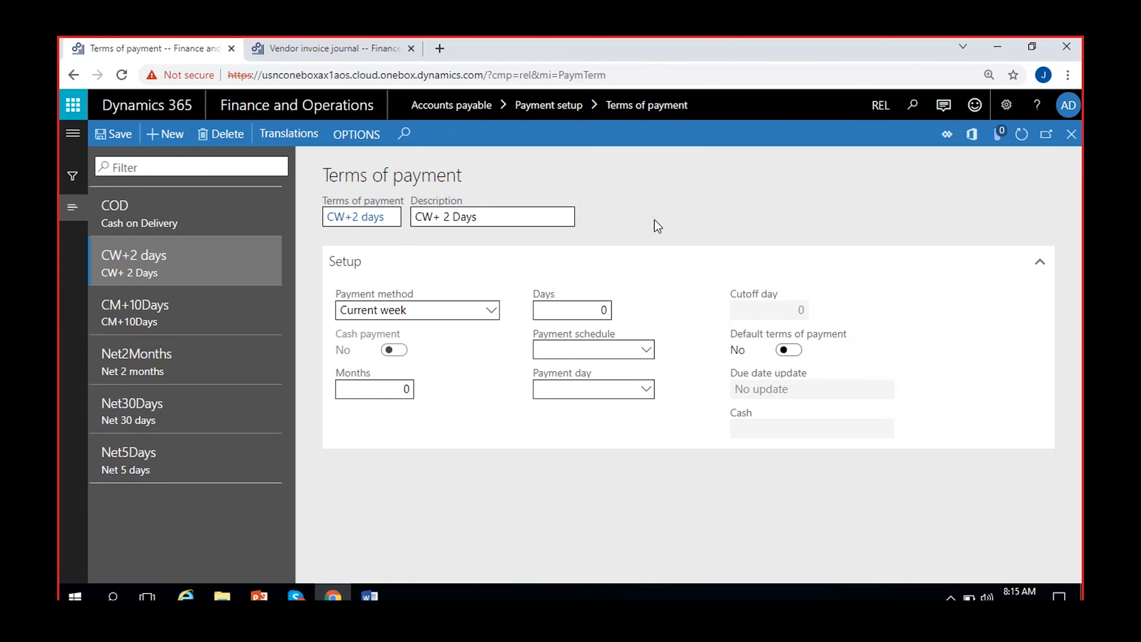
pyautogui.click(603, 310)
pyautogui.write('2')
pyautogui.click(115, 134)
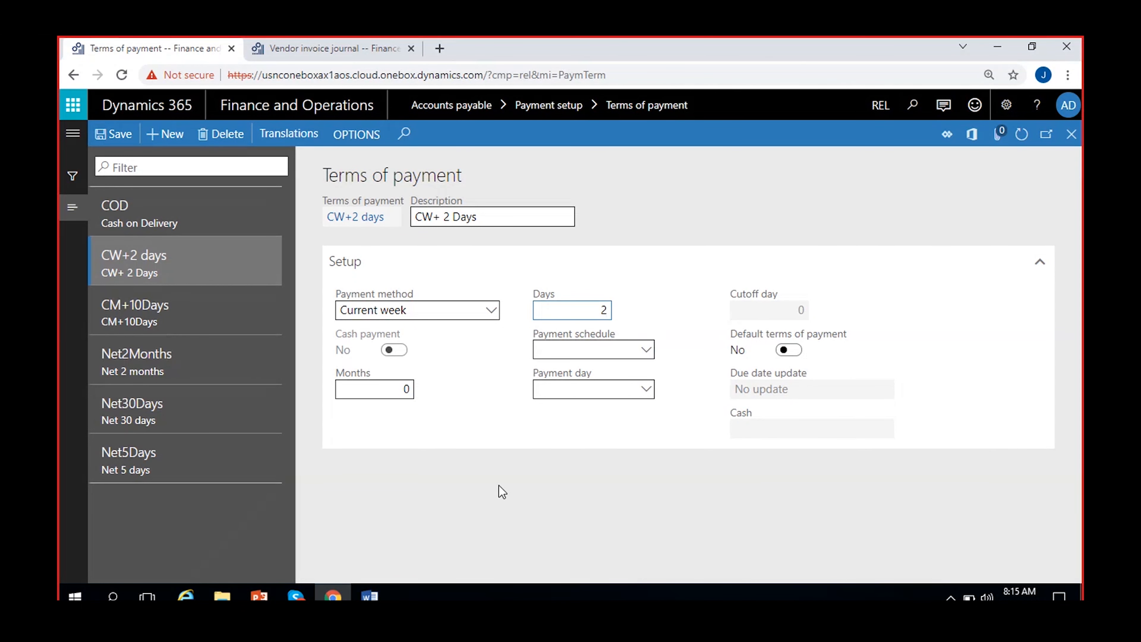
# In the vendor invoice journal, set the line's invoice date to 11/1/2021 and its terms of payment to CW+2 days
pyautogui.click(332, 49)
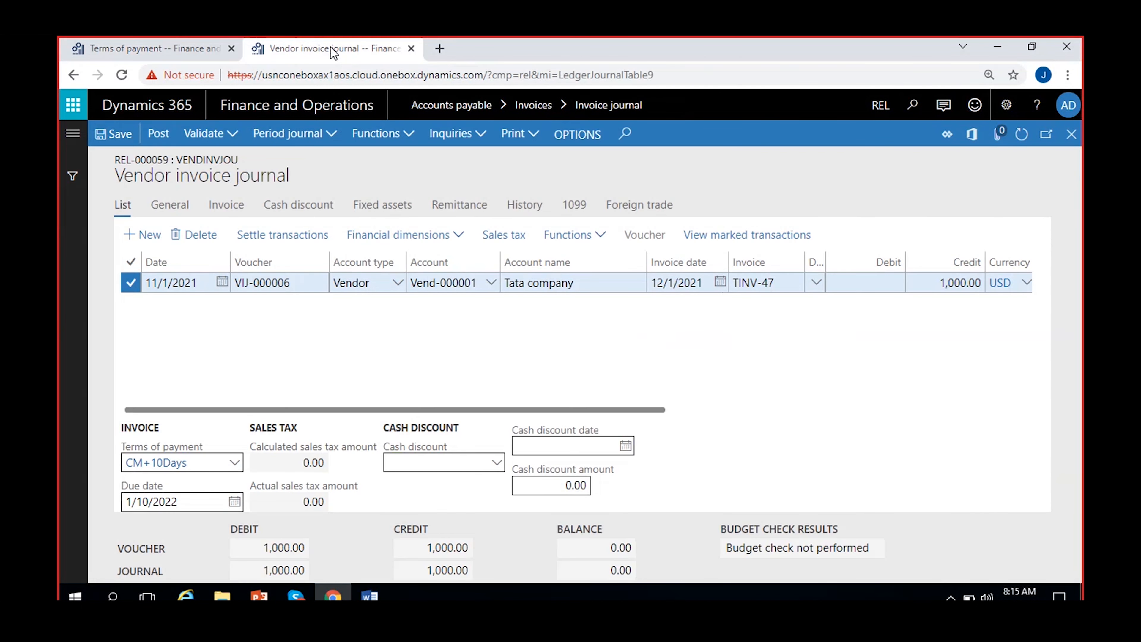
pyautogui.click(720, 282)
pyautogui.click(673, 316)
pyautogui.click(695, 367)
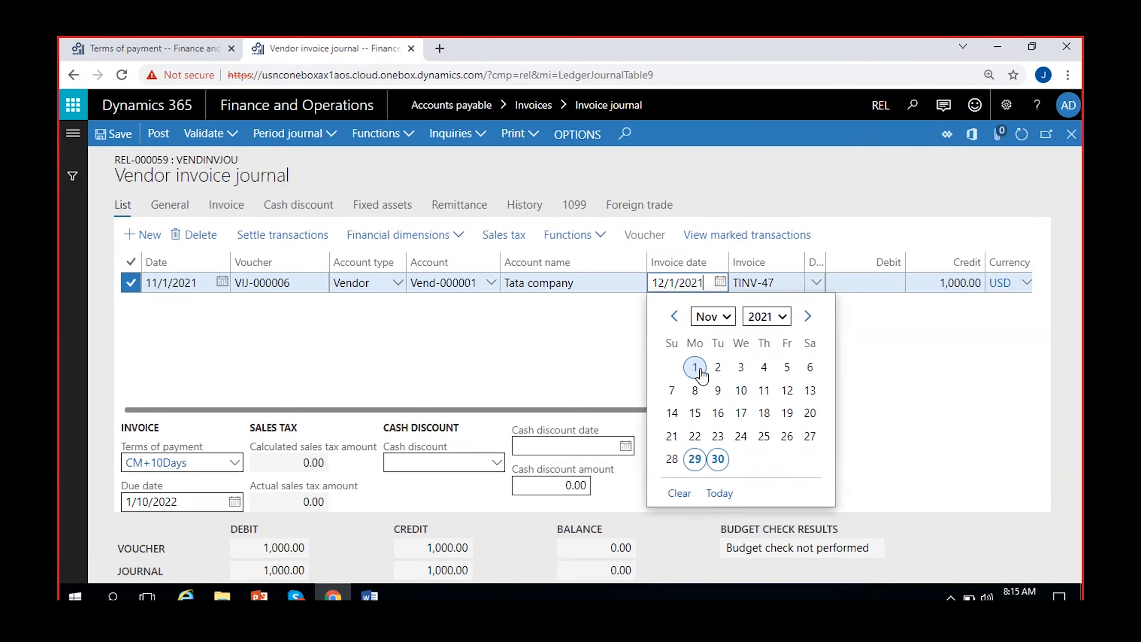
pyautogui.click(231, 465)
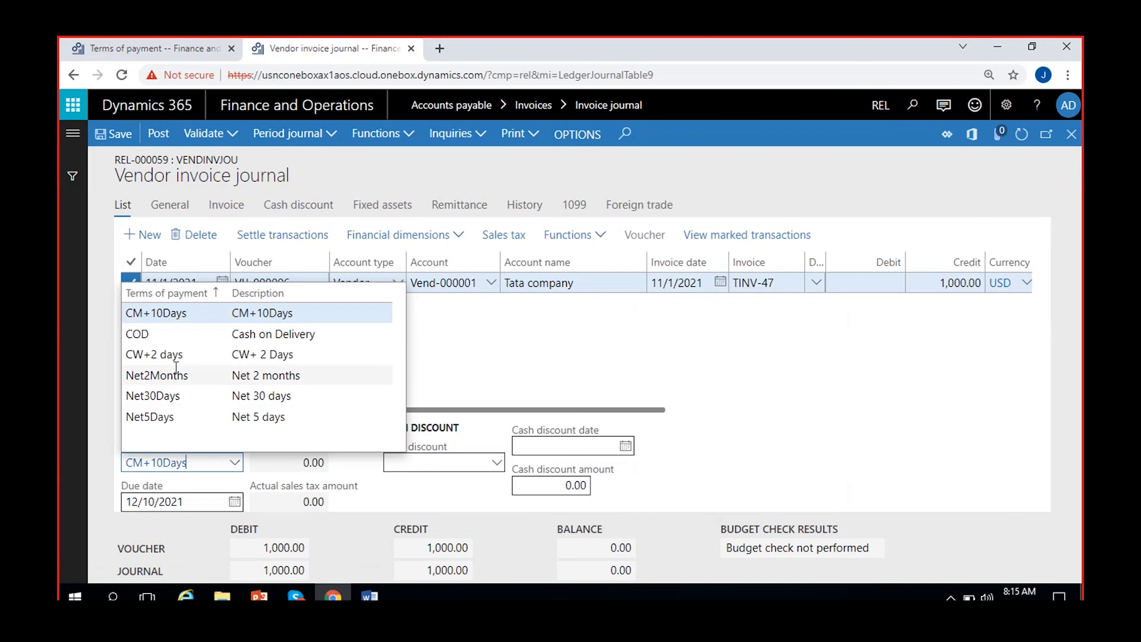
pyautogui.click(169, 352)
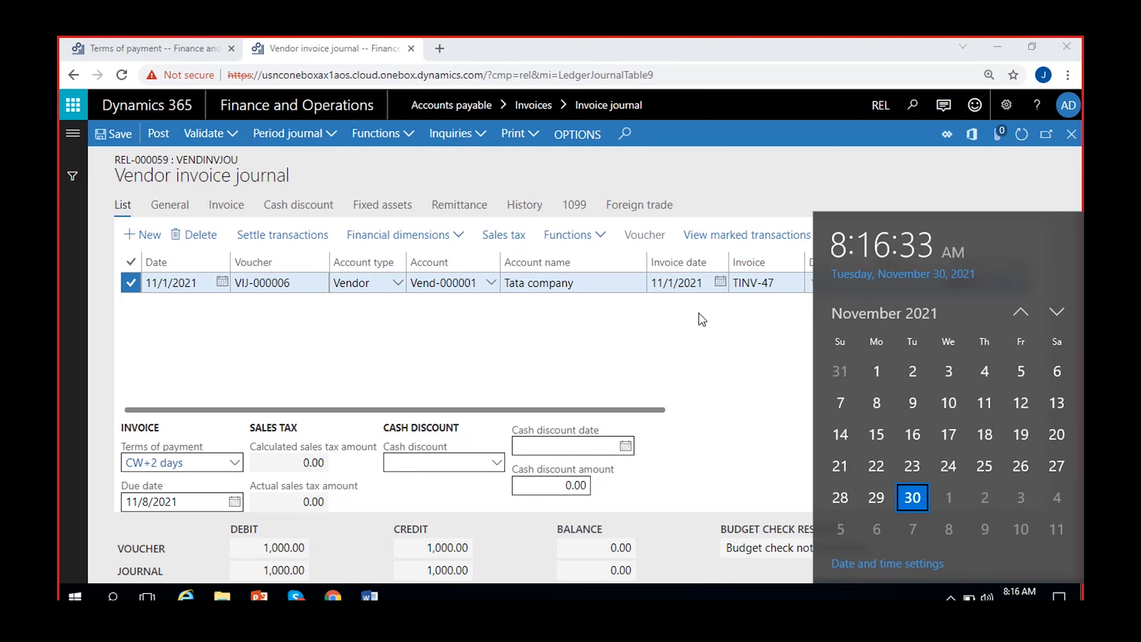
# Try the invoice date 11/3/2021 on the line and check its due date against the system calendar
pyautogui.click(716, 288)
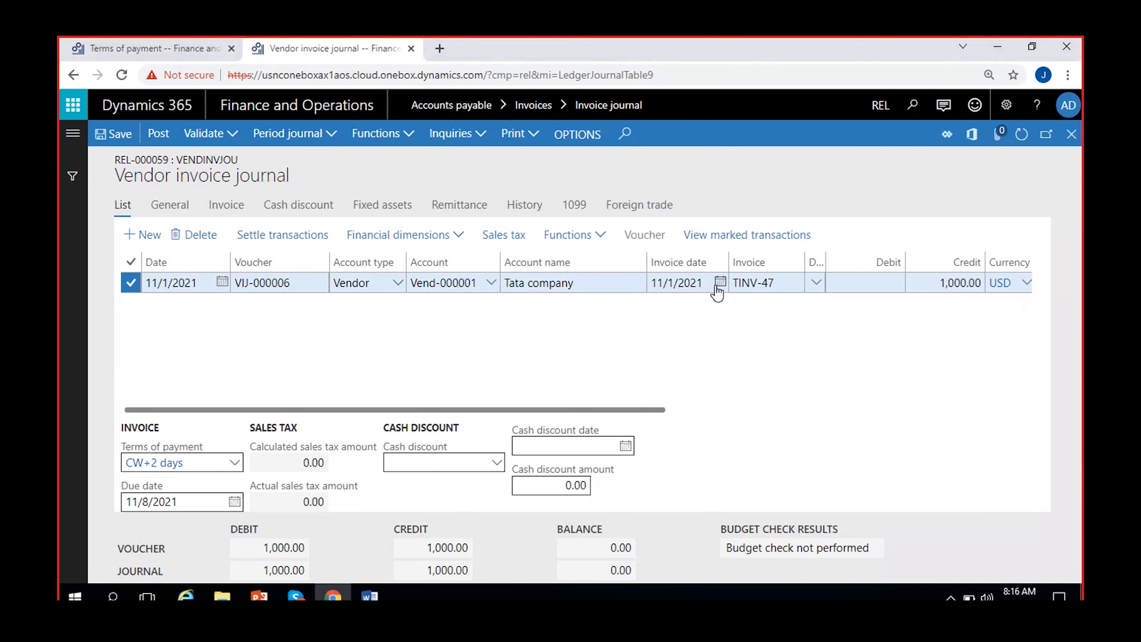
pyautogui.click(741, 368)
pyautogui.click(1018, 592)
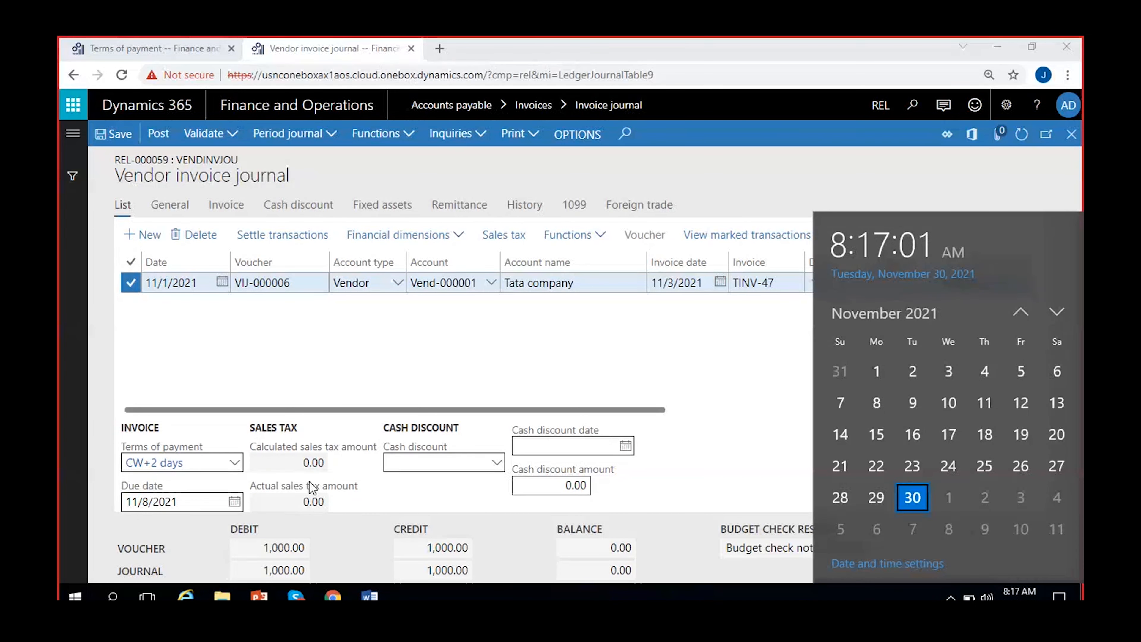
pyautogui.moveTo(310, 483)
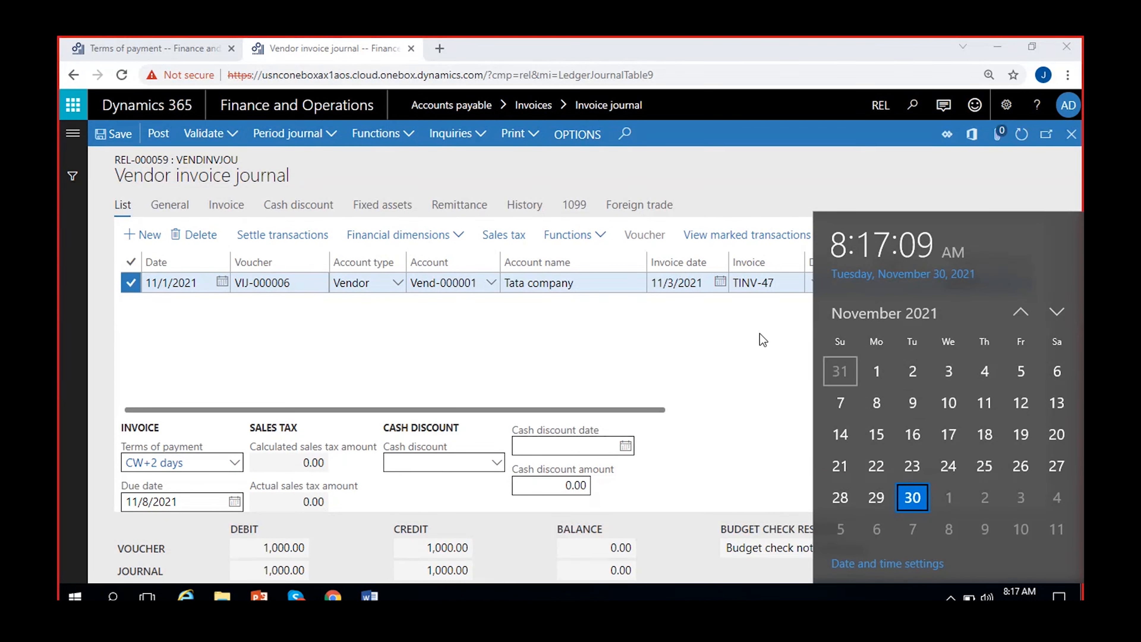
# Try the invoice date 11/8/2021 under CW+2 days and compare the due date with the system calendar
pyautogui.click(720, 282)
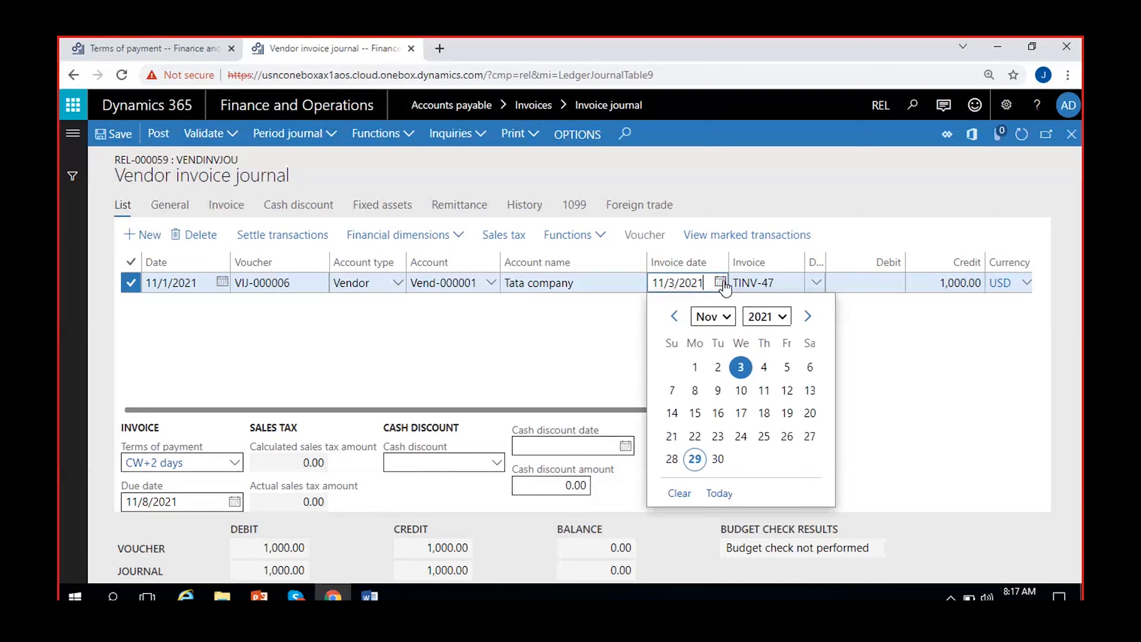
pyautogui.click(694, 389)
pyautogui.click(696, 322)
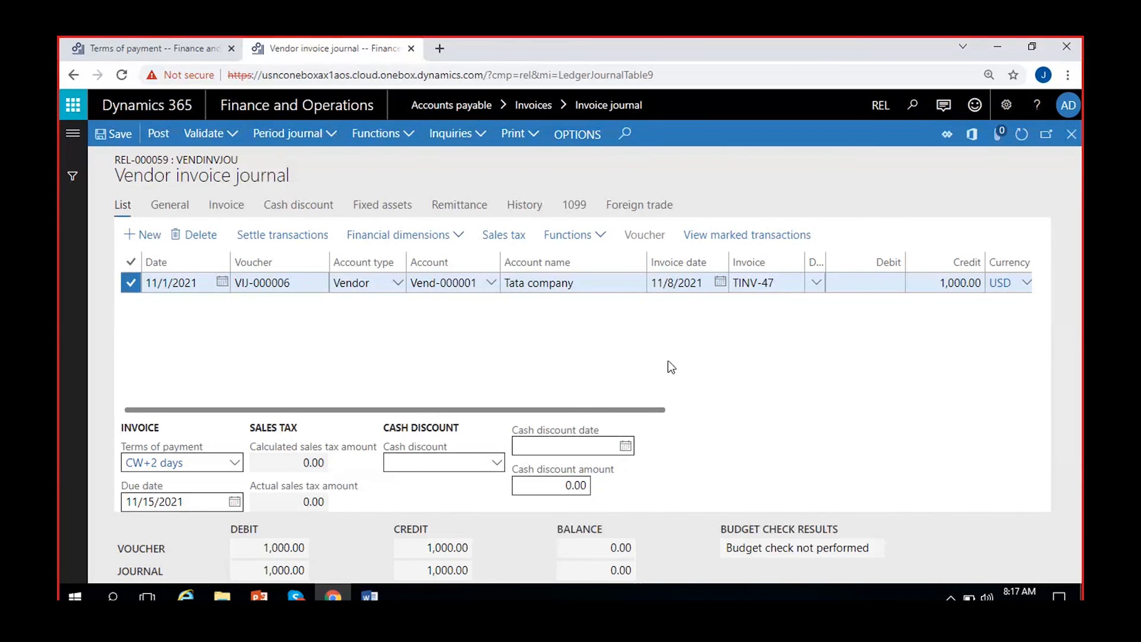
pyautogui.click(369, 594)
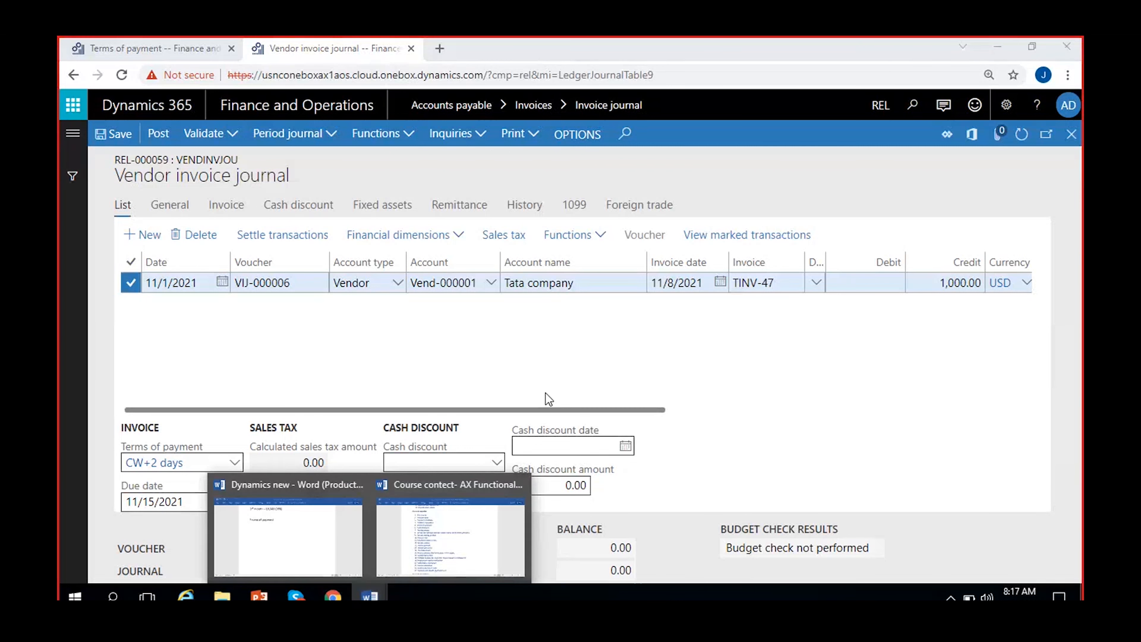
pyautogui.click(1019, 591)
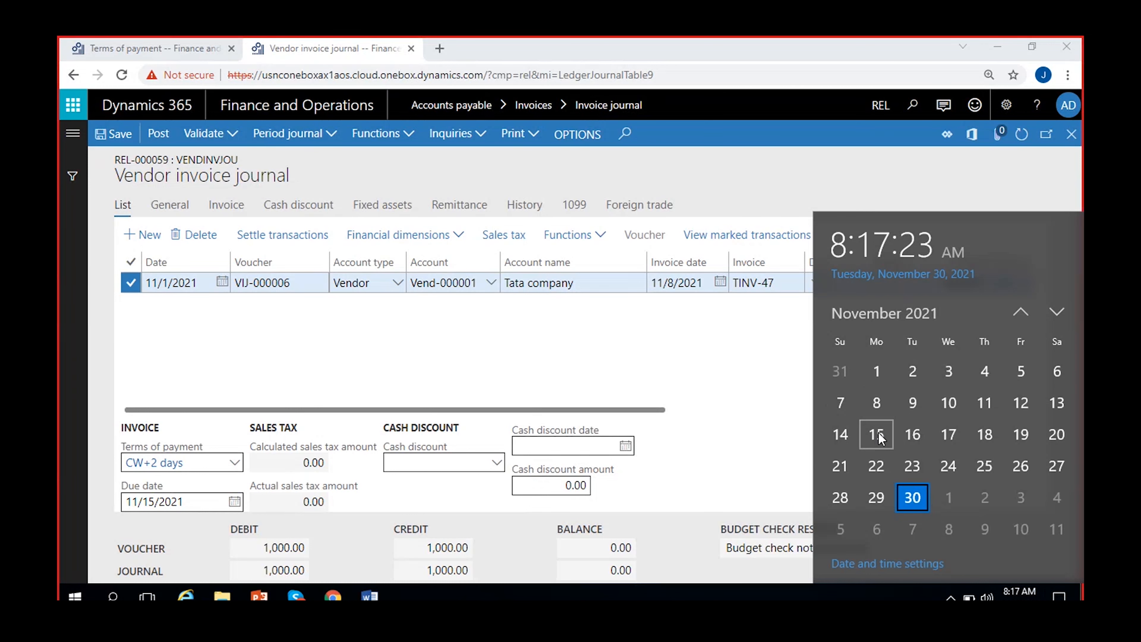
# Try the Sunday invoice date 11/7/2021 on the line and open the system calendar to check the week
pyautogui.click(719, 299)
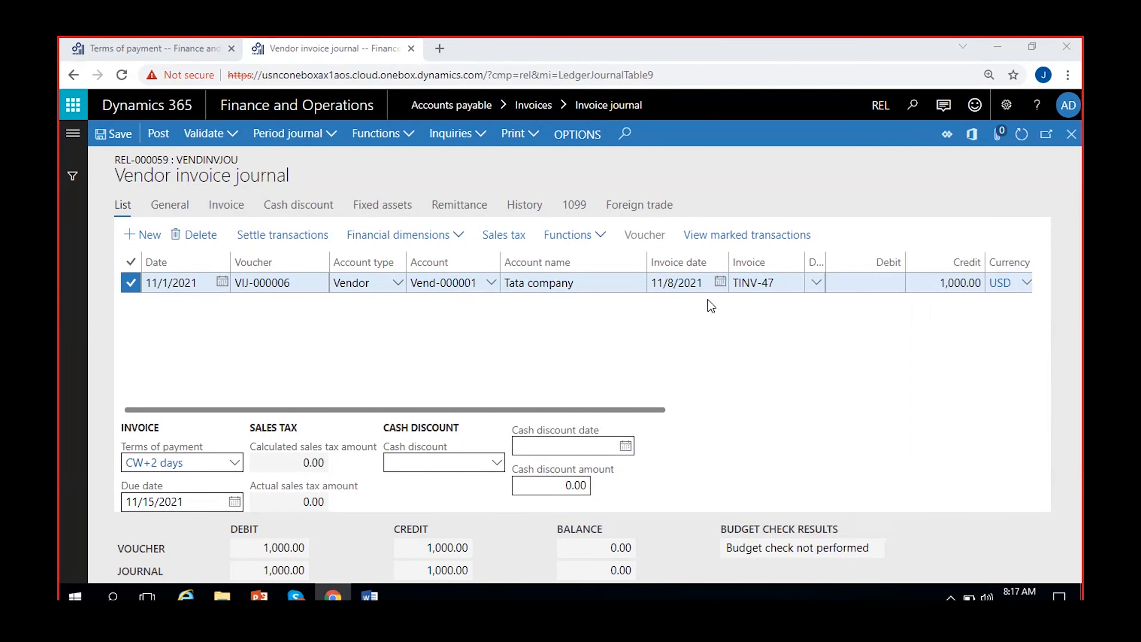
pyautogui.click(717, 284)
pyautogui.click(670, 389)
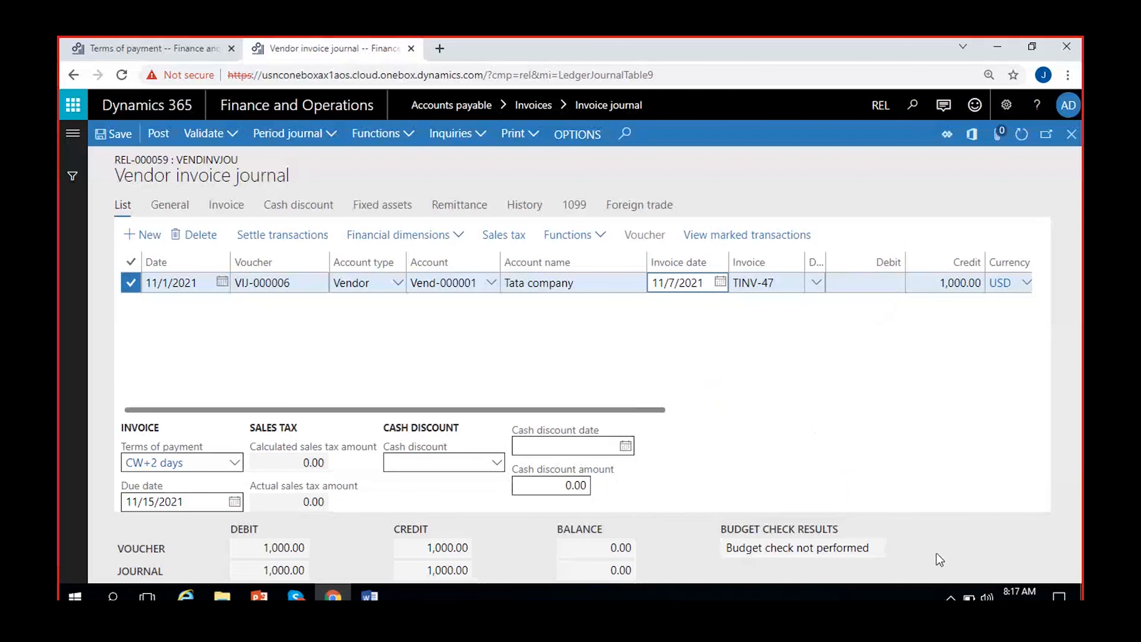
pyautogui.click(1019, 592)
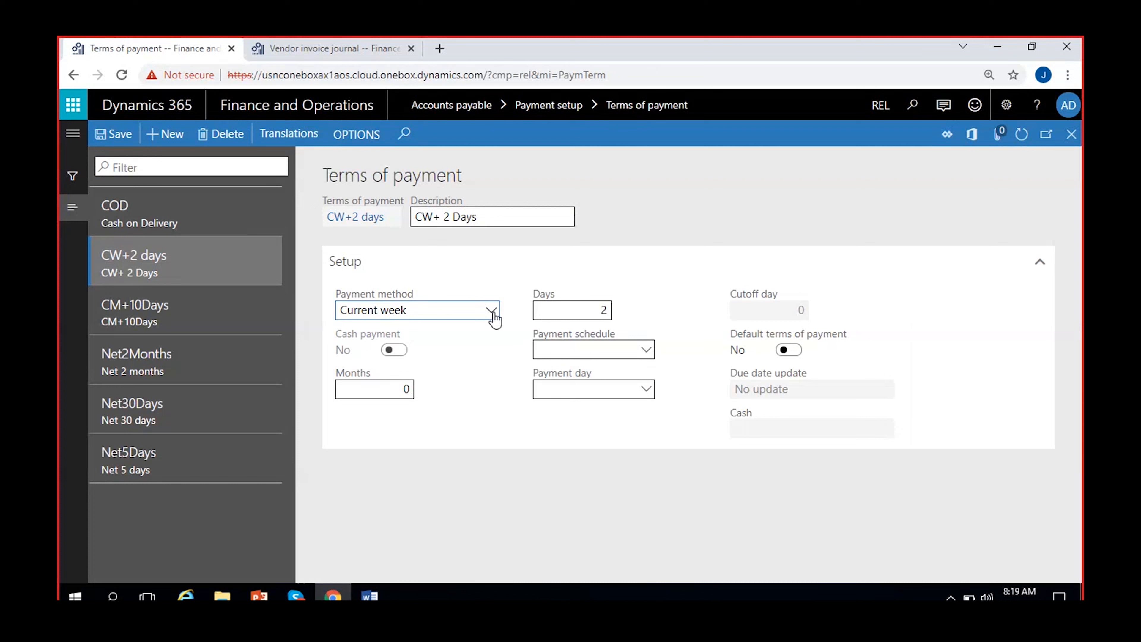
# On the terms of payment page, create a new record named CQ+10days with the description CQ+10days
pyautogui.click(491, 315)
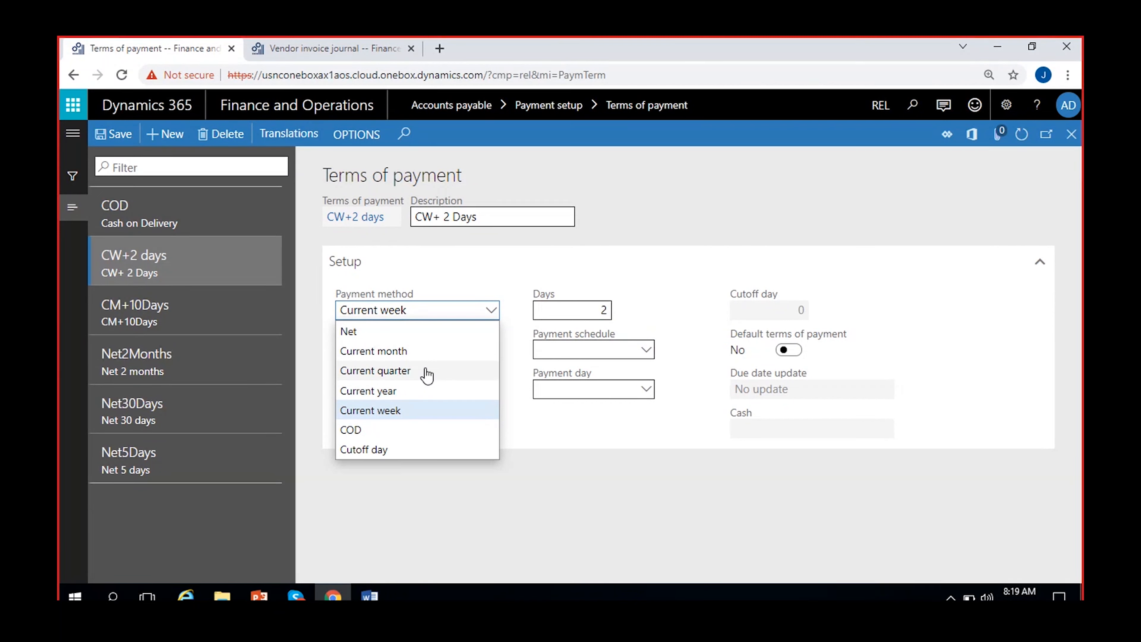
pyautogui.click(167, 134)
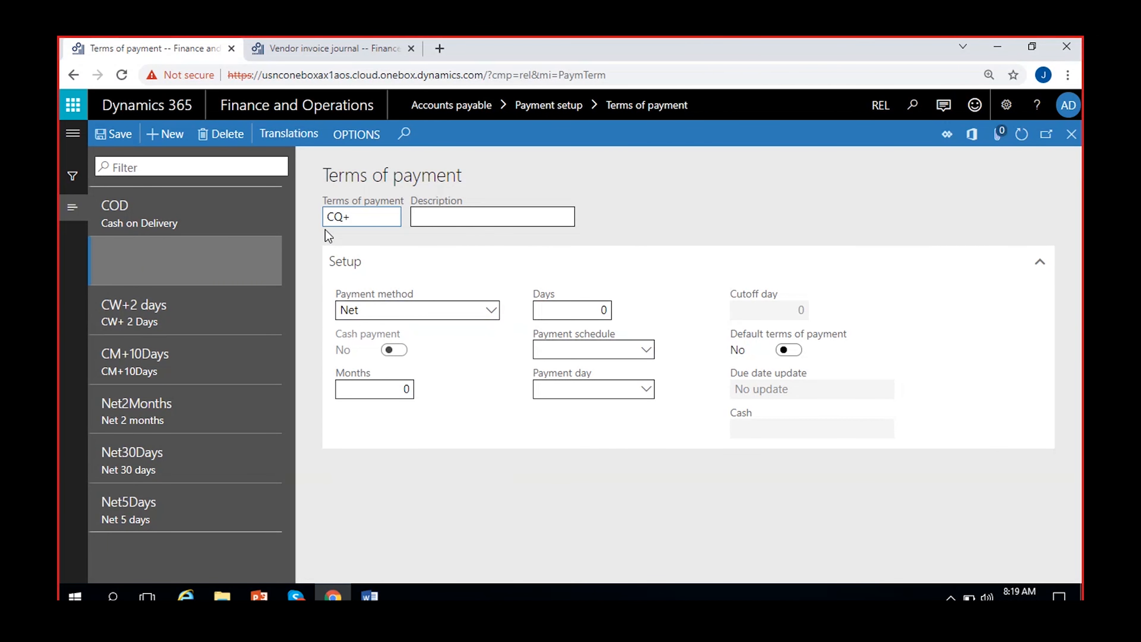
pyautogui.write('CQ+10days')
pyautogui.press('Tab')
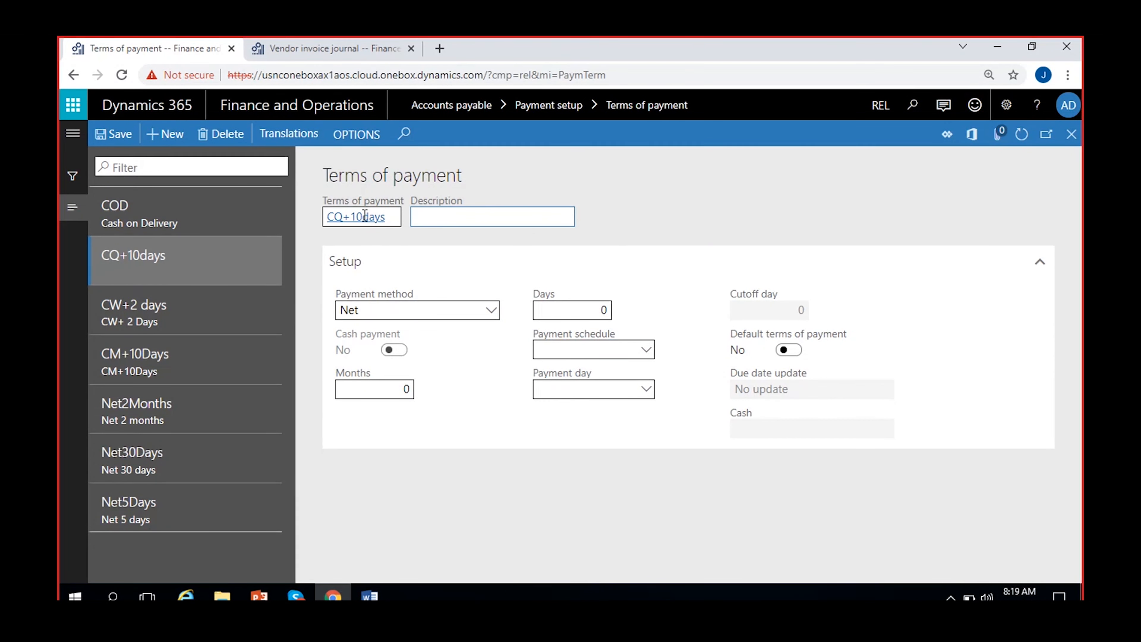
pyautogui.hotkey('shift', 'Tab')
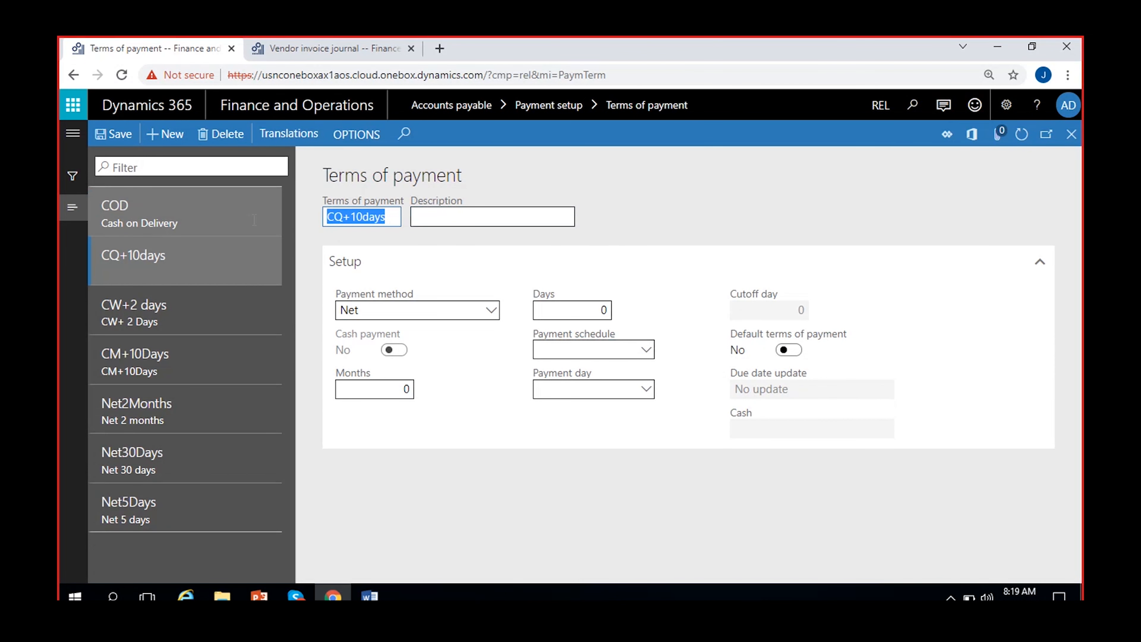
pyautogui.click(493, 209)
pyautogui.write('CQ+10days')
pyautogui.press('Tab')
# Set the CQ+10days payment method to Current quarter with 10 days and save the record
pyautogui.click(490, 311)
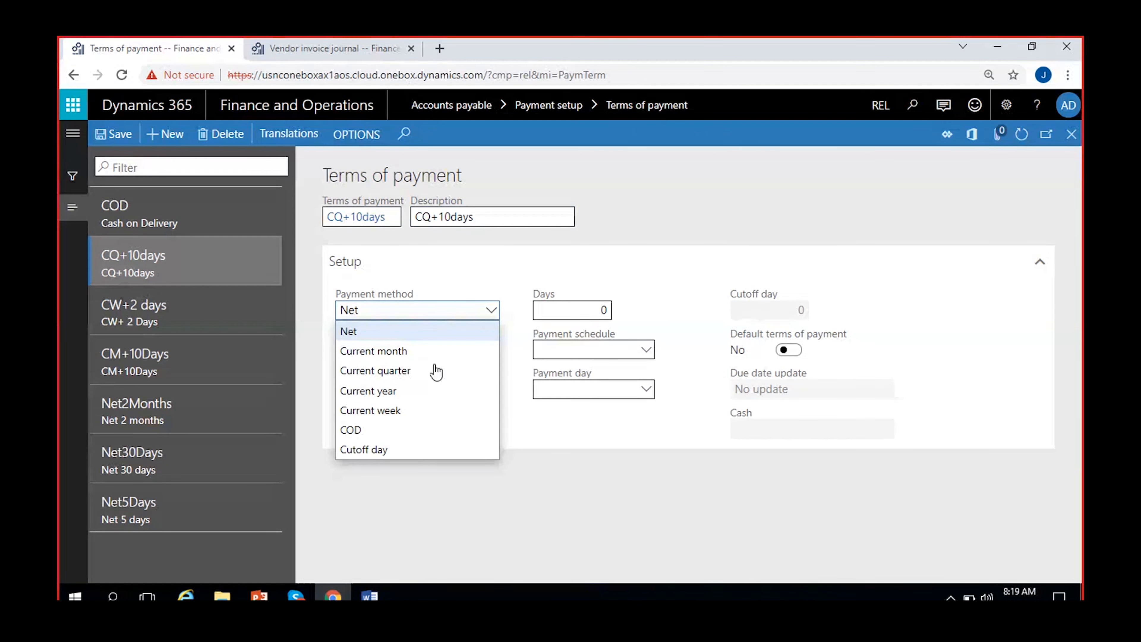
pyautogui.click(373, 371)
pyautogui.click(586, 310)
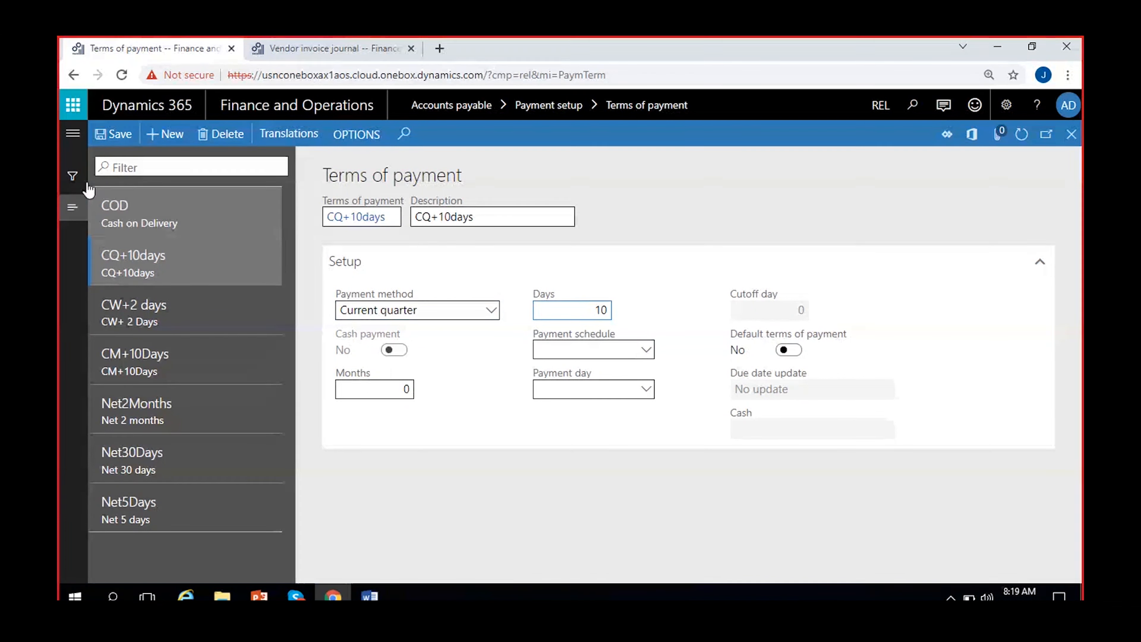
pyautogui.click(104, 140)
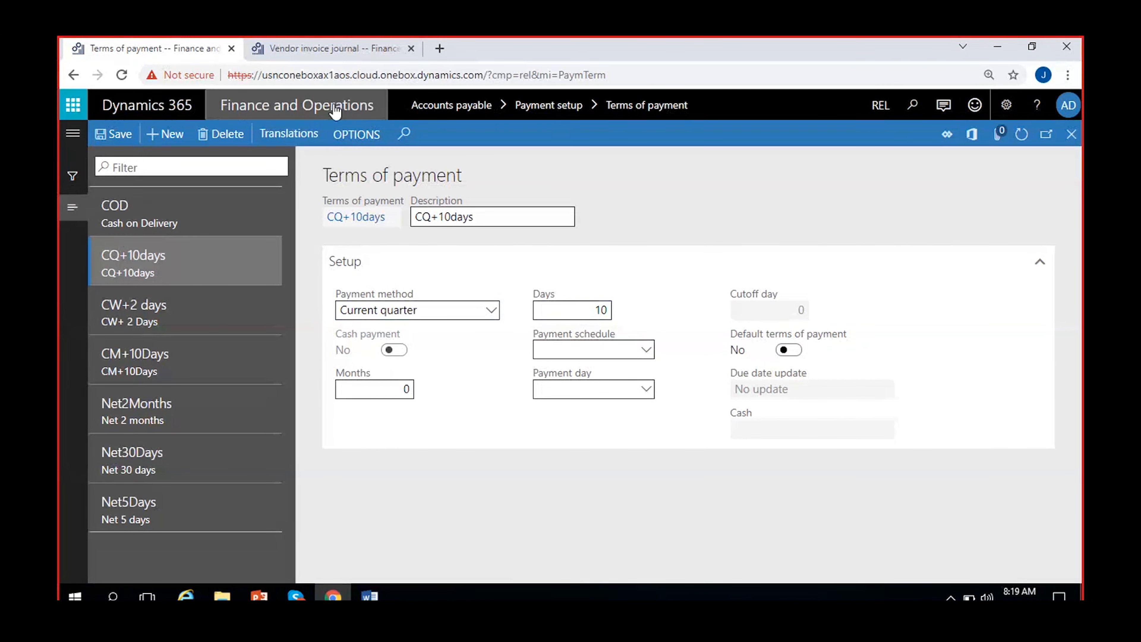
# On the vendor invoice journal line, set the invoice date to 10/1/2021 and the terms of payment to CQ+10days
pyautogui.click(313, 52)
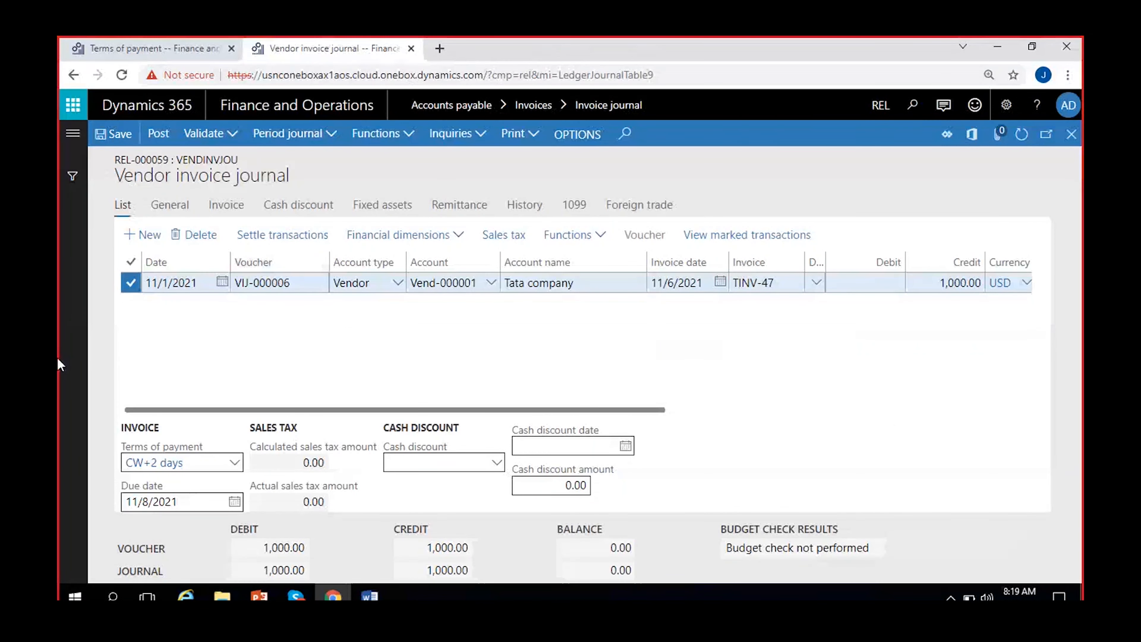
pyautogui.click(721, 283)
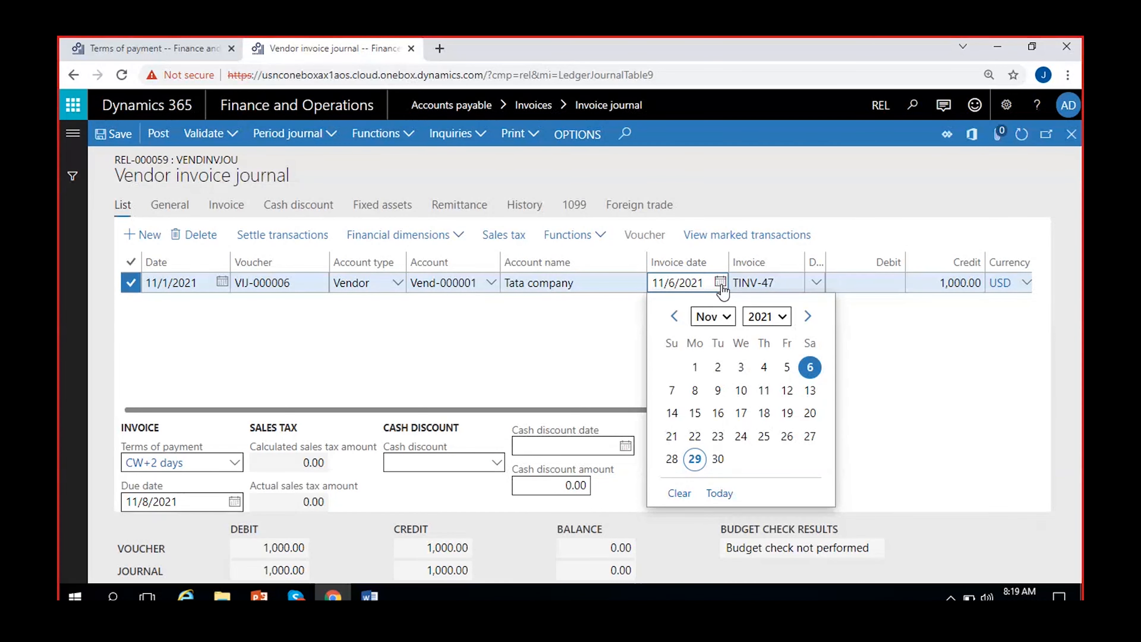
pyautogui.click(676, 317)
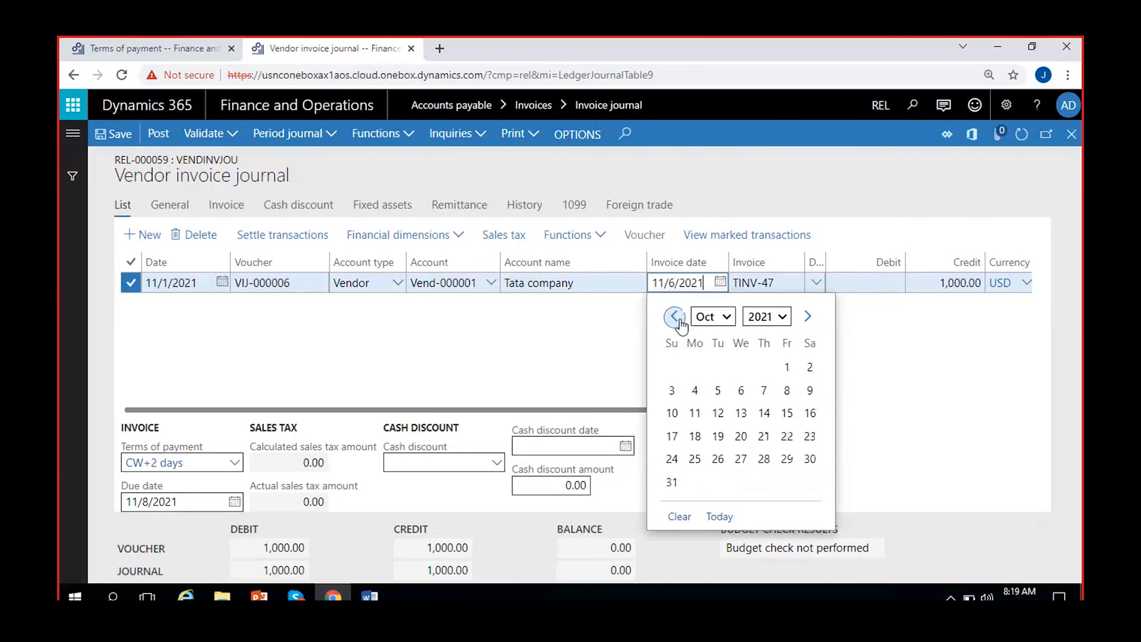
pyautogui.click(787, 367)
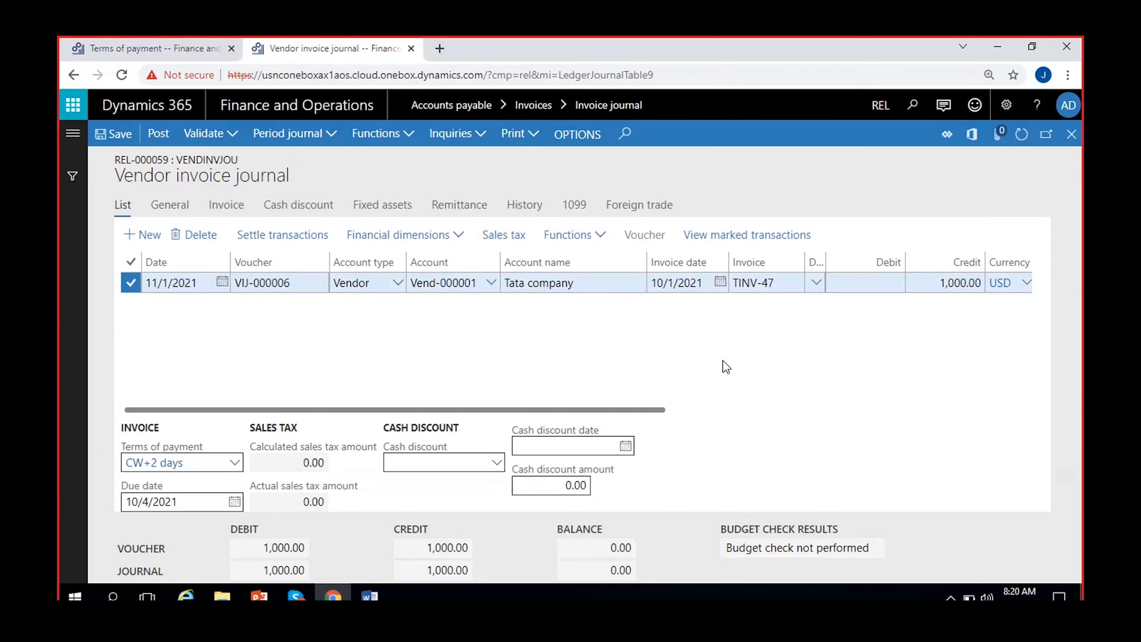
pyautogui.click(234, 463)
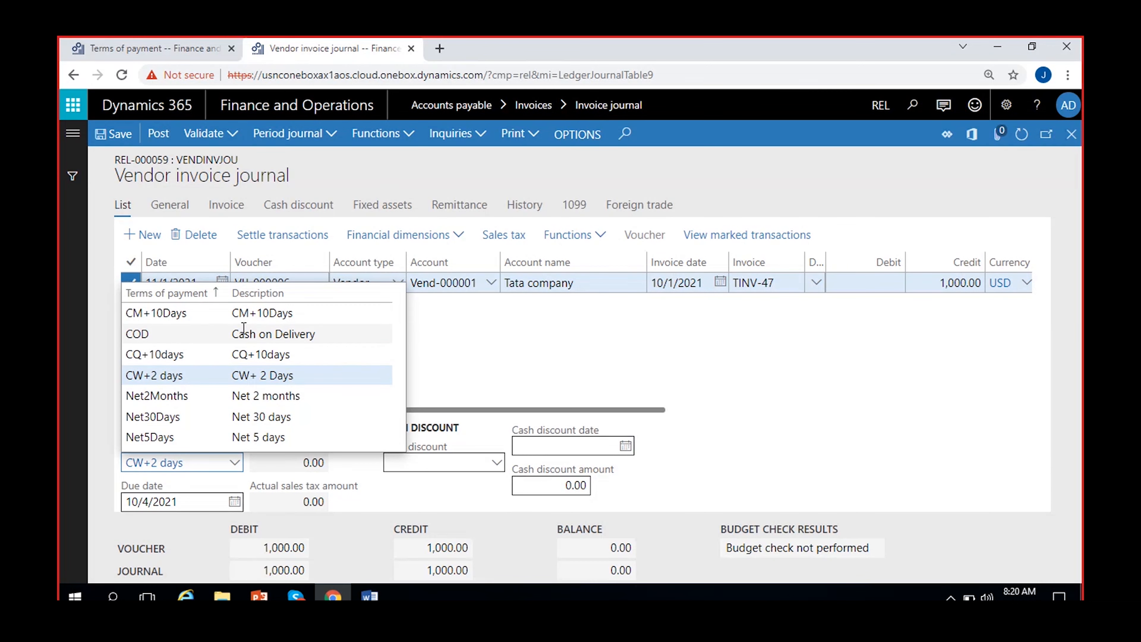
pyautogui.click(242, 358)
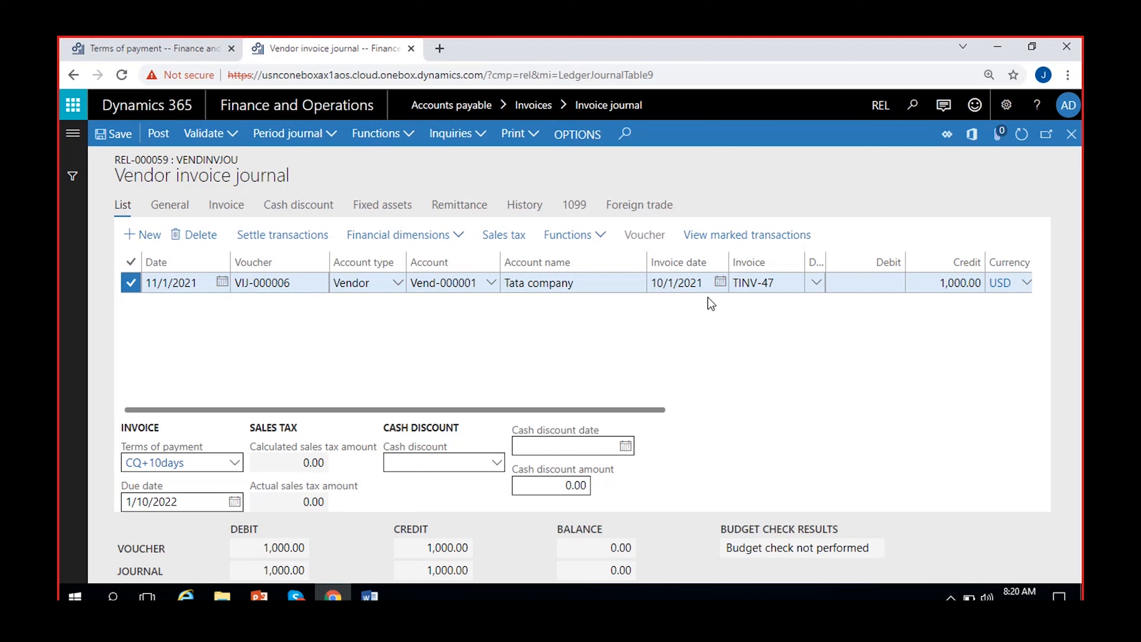
# Try the invoice dates 10/21/2021, 11/10/2021 and 12/31/2021 on the line under CQ+10days
pyautogui.click(720, 282)
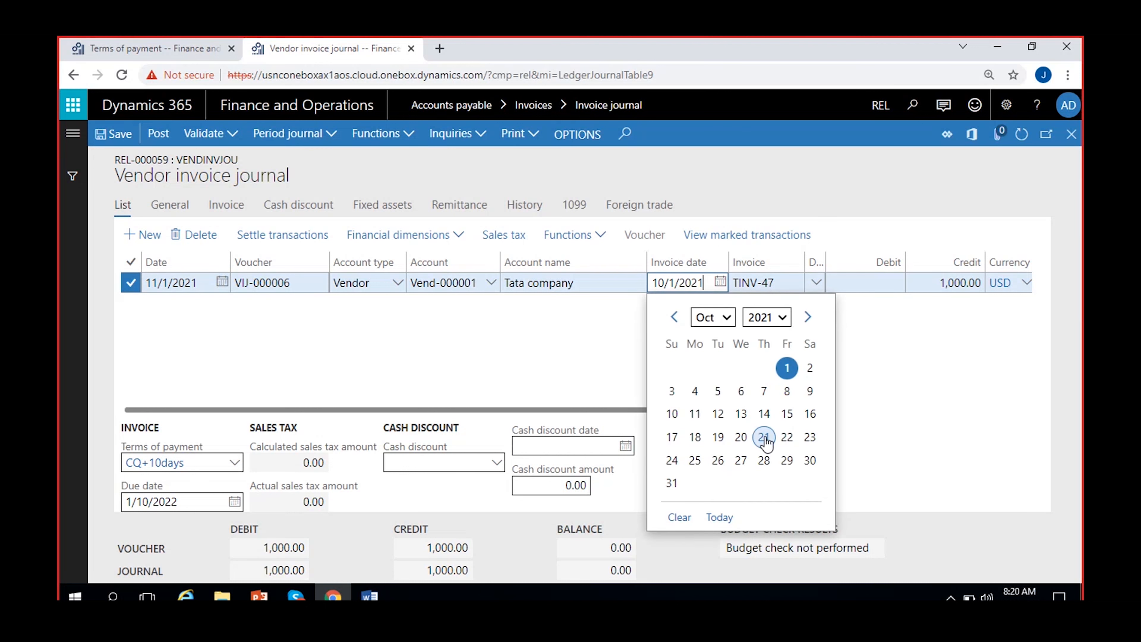
pyautogui.click(765, 439)
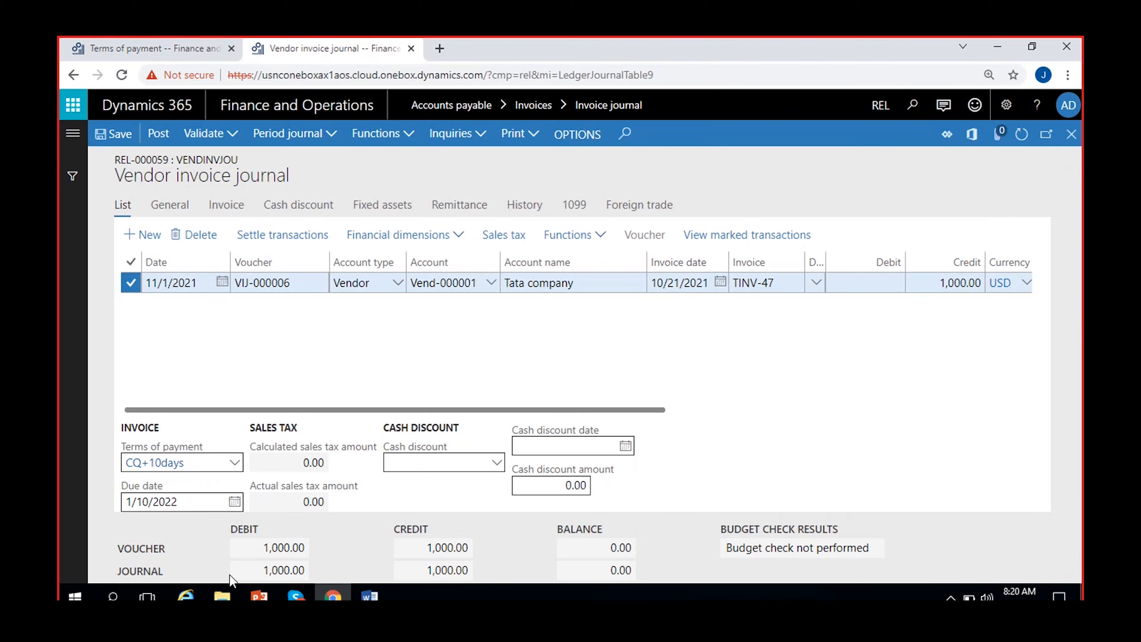
pyautogui.click(719, 288)
pyautogui.click(810, 316)
pyautogui.click(740, 391)
pyautogui.click(719, 282)
pyautogui.click(807, 317)
pyautogui.click(787, 462)
# Set the invoice date to 9/1/2021 to test CQ+10days in the previous quarter
pyautogui.click(719, 282)
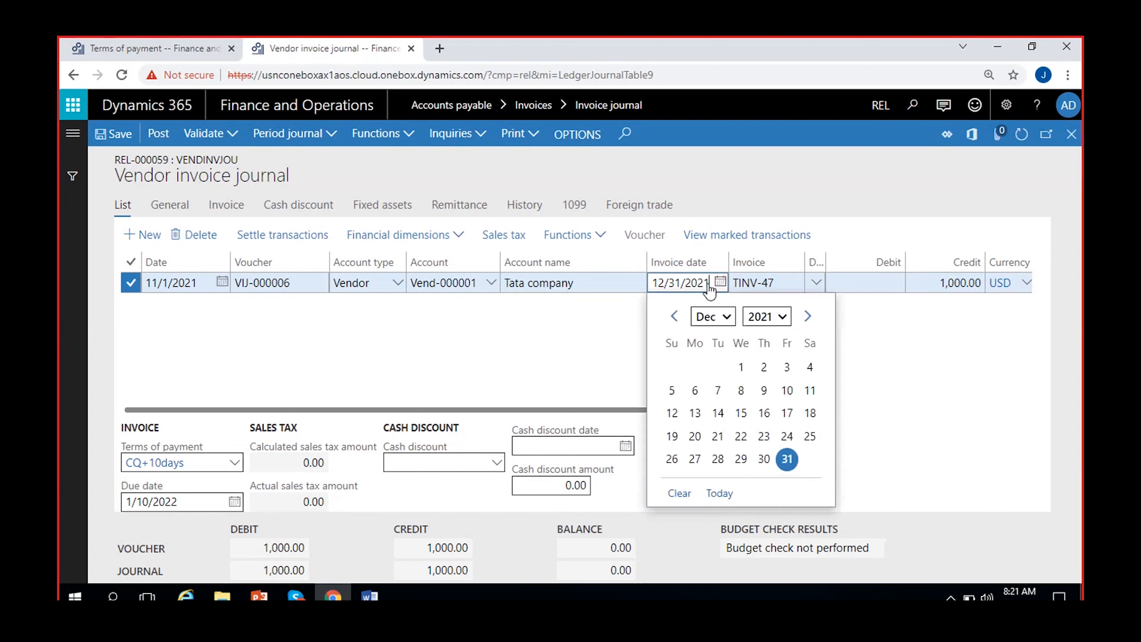
pyautogui.click(673, 317)
pyautogui.click(673, 317)
pyautogui.click(673, 317)
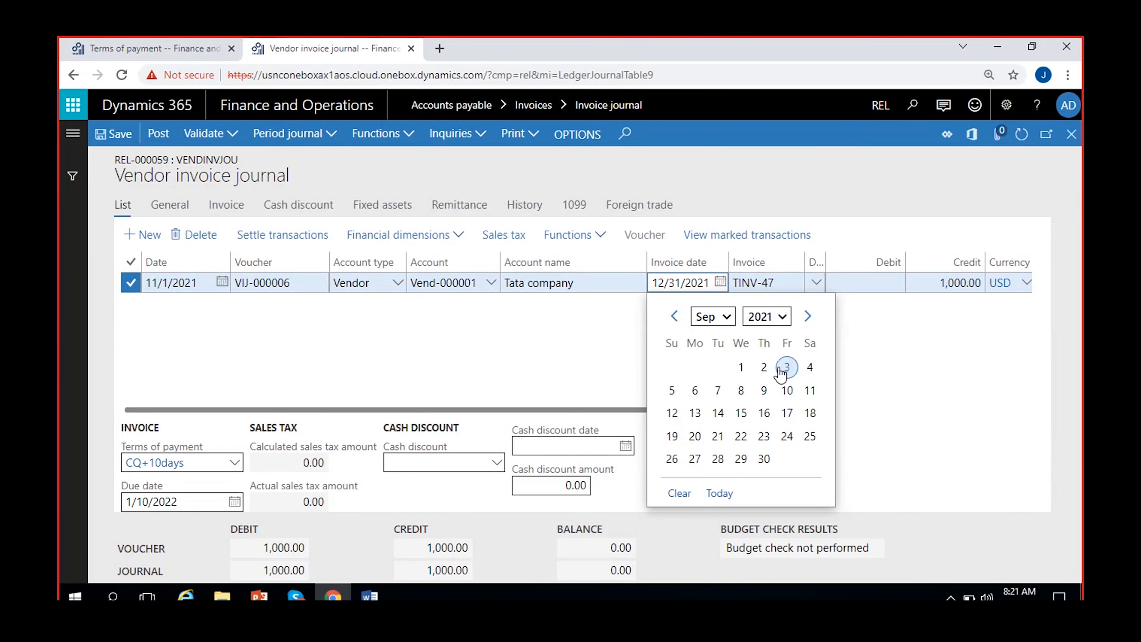
pyautogui.click(741, 366)
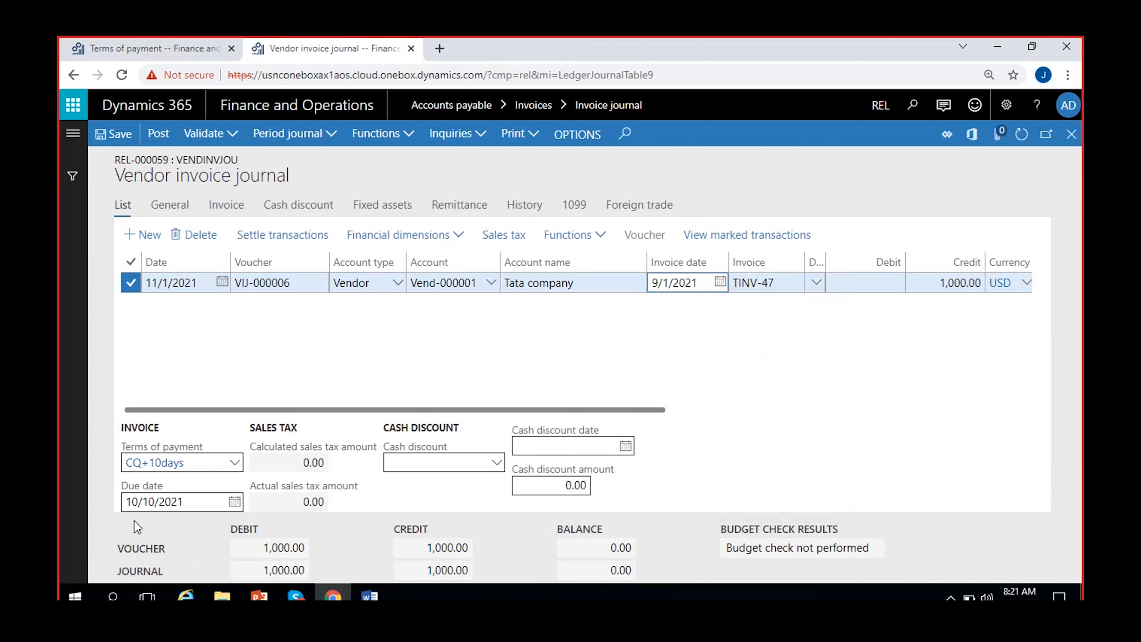
pyautogui.click(686, 332)
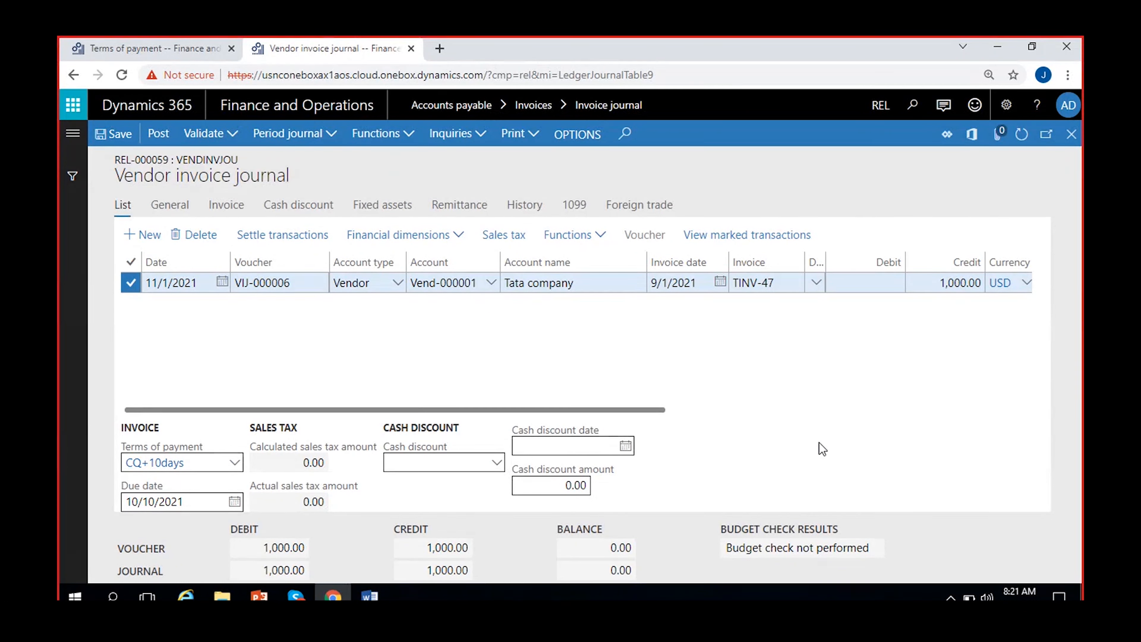
# On the terms of payment page, try the Cutoff day payment method on the CQ+10days record
pyautogui.click(127, 54)
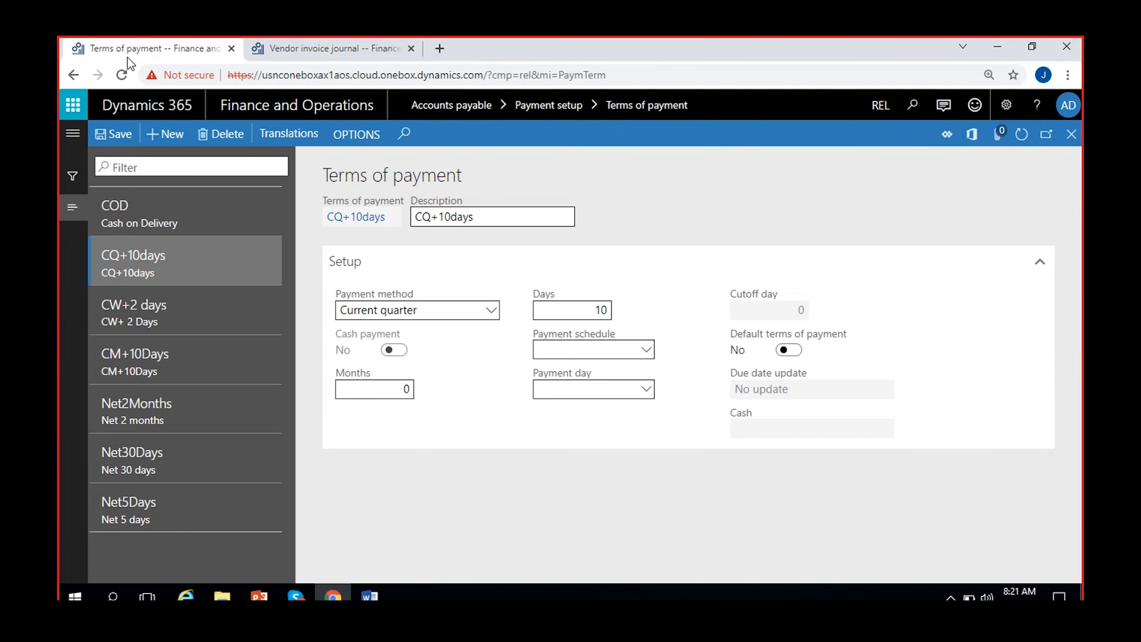
pyautogui.click(487, 312)
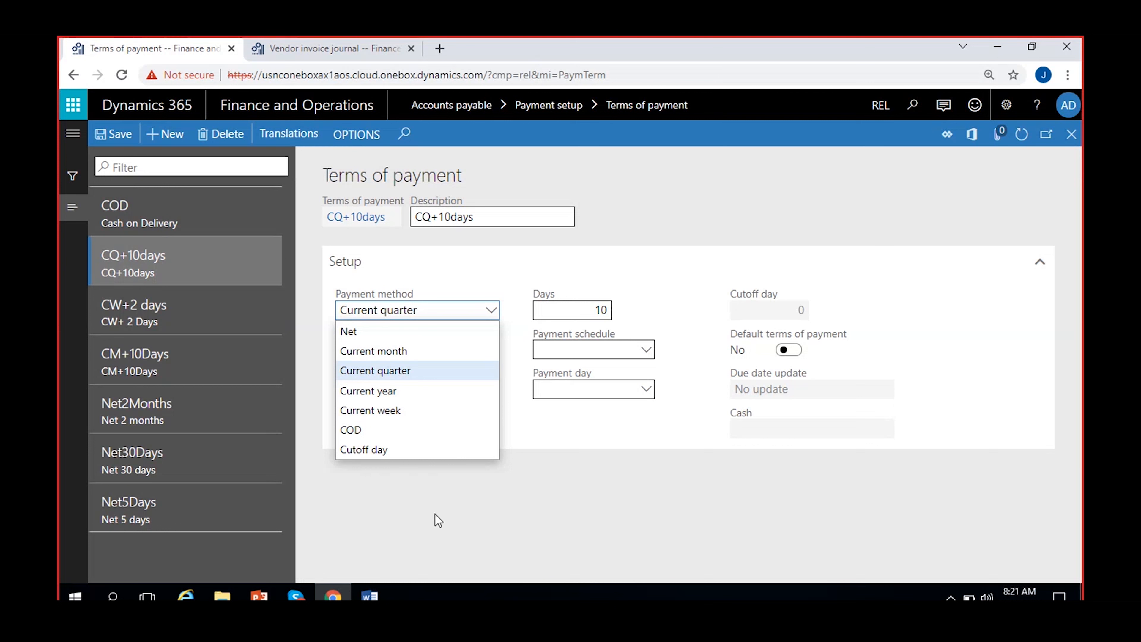
pyautogui.click(396, 450)
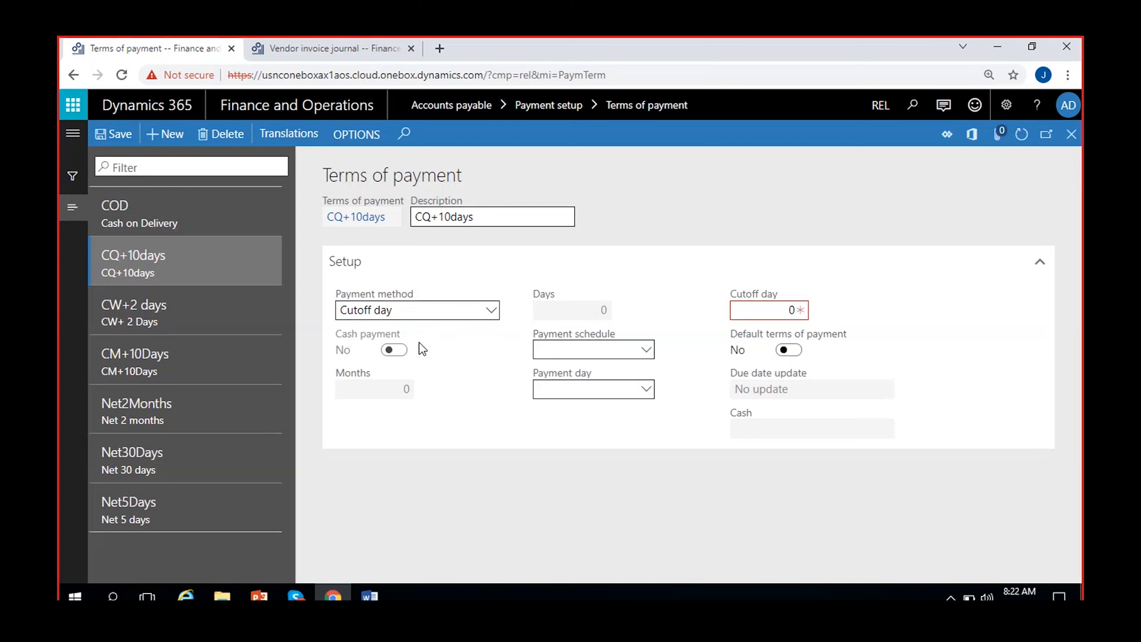
# Restore the CQ+10days record to the Current quarter payment method with 10 days and save it
pyautogui.click(494, 311)
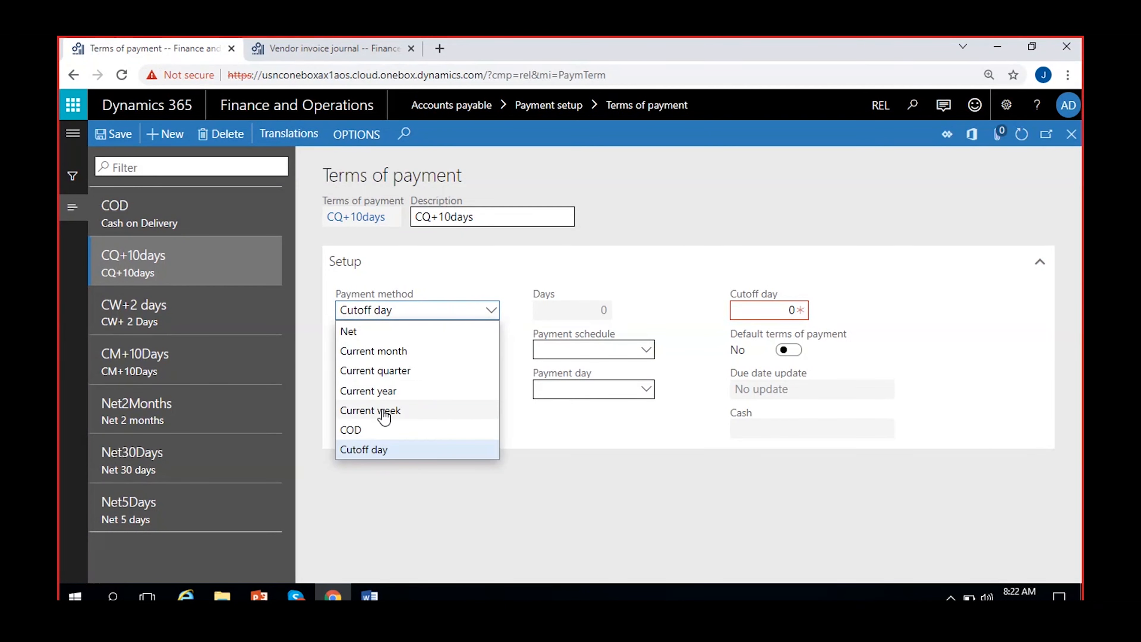
pyautogui.click(375, 371)
pyautogui.click(579, 310)
pyautogui.write('10')
pyautogui.click(111, 142)
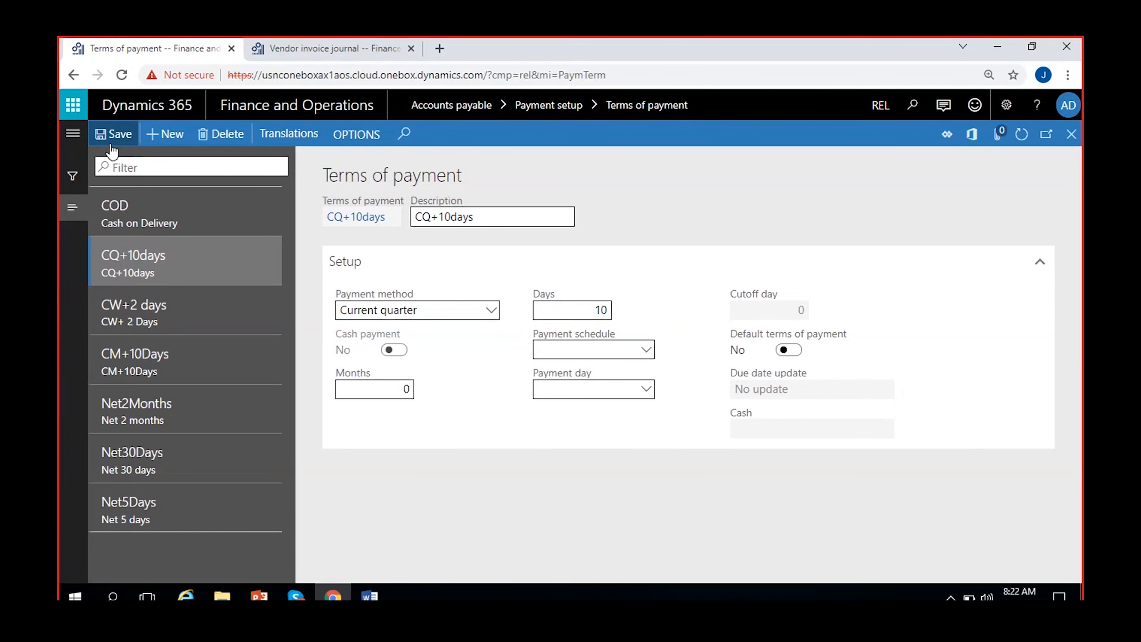
# Create a new terms of payment record with the Cutoff day payment method
pyautogui.click(162, 133)
pyautogui.click(492, 311)
pyautogui.click(492, 311)
pyautogui.click(390, 449)
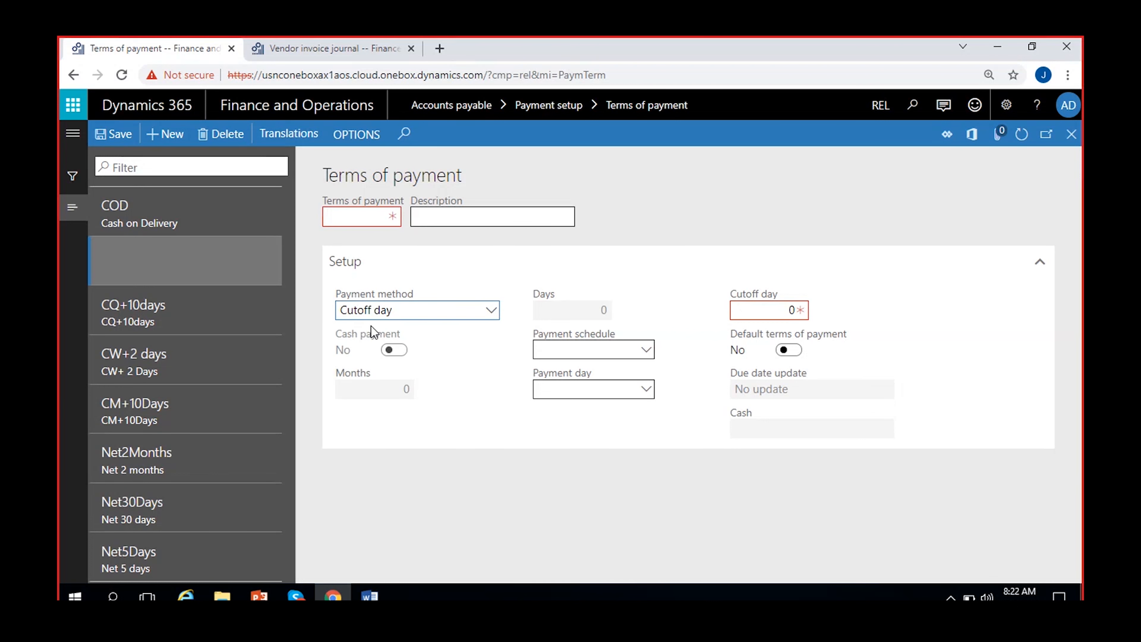
# Name the new terms of payment Cutoff10, enter the description Cutoff10 and try to save the record
pyautogui.click(371, 212)
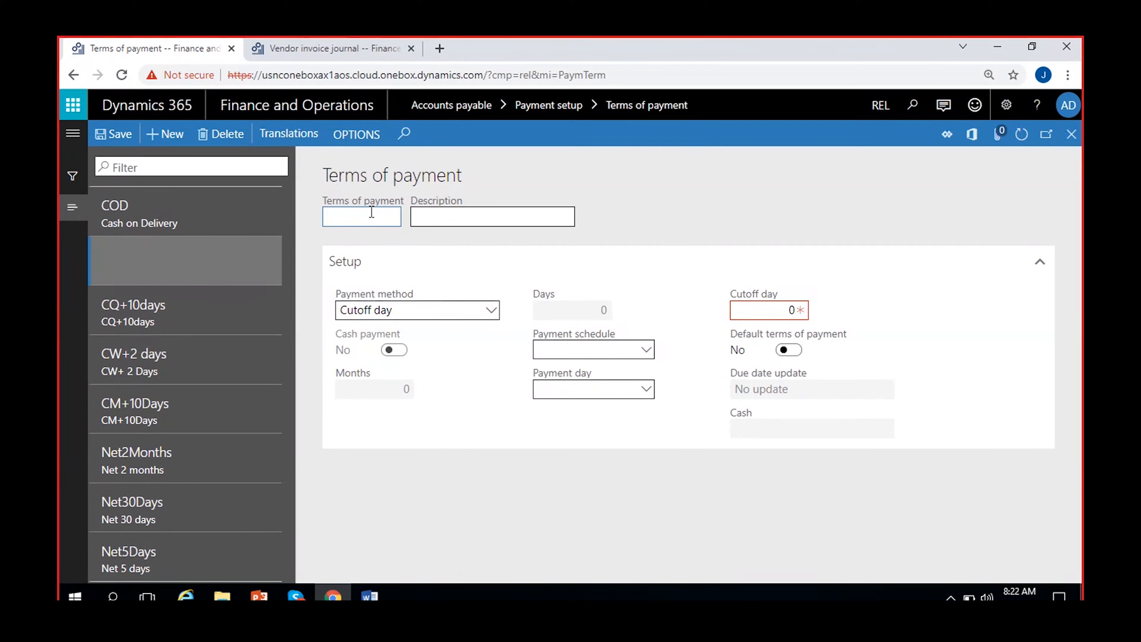
pyautogui.write('Cutoff10')
pyautogui.click(480, 219)
pyautogui.write('Cutoff')
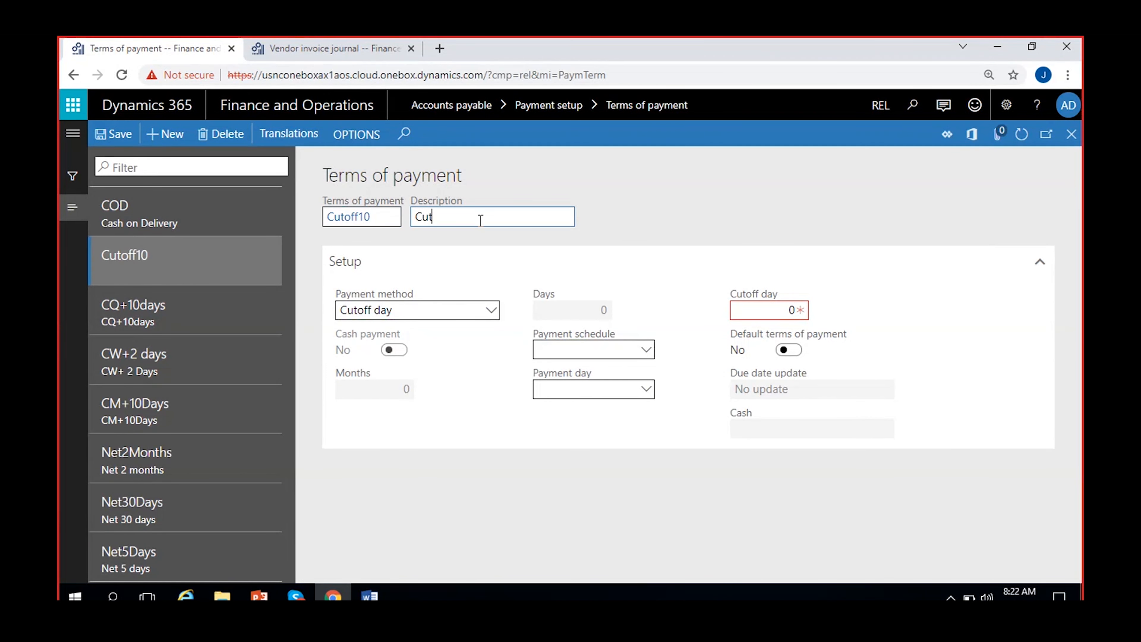
pyautogui.write('10')
pyautogui.click(467, 490)
pyautogui.click(116, 138)
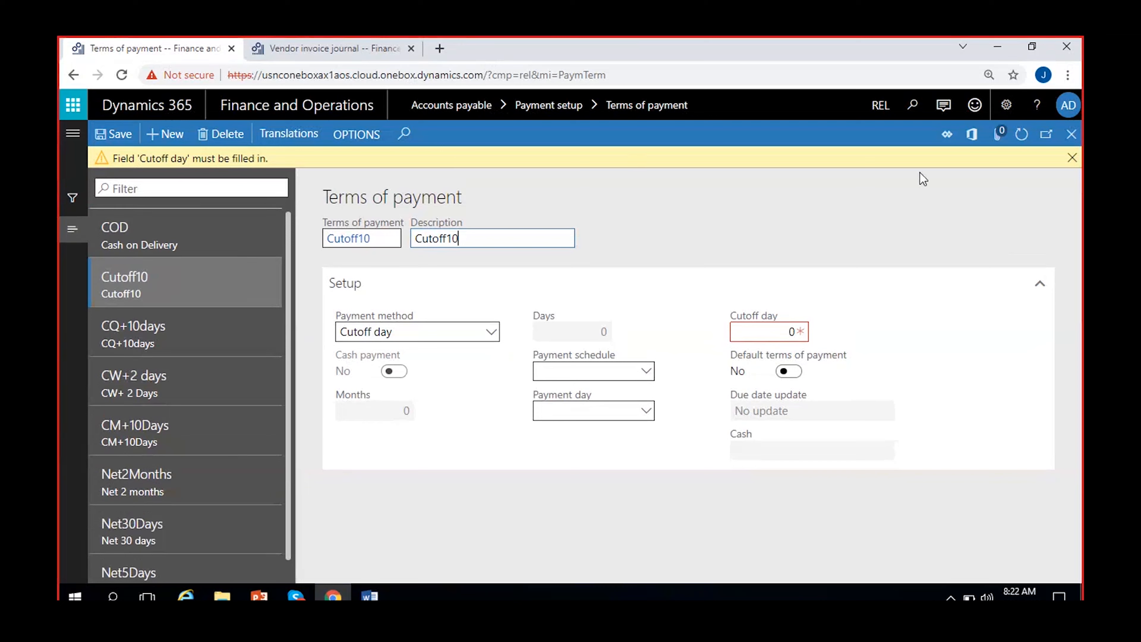
# Set the Cutoff10 payment day to 15th-pay and its cutoff day to 10, and save the record
pyautogui.click(1072, 158)
pyautogui.click(646, 389)
pyautogui.click(647, 391)
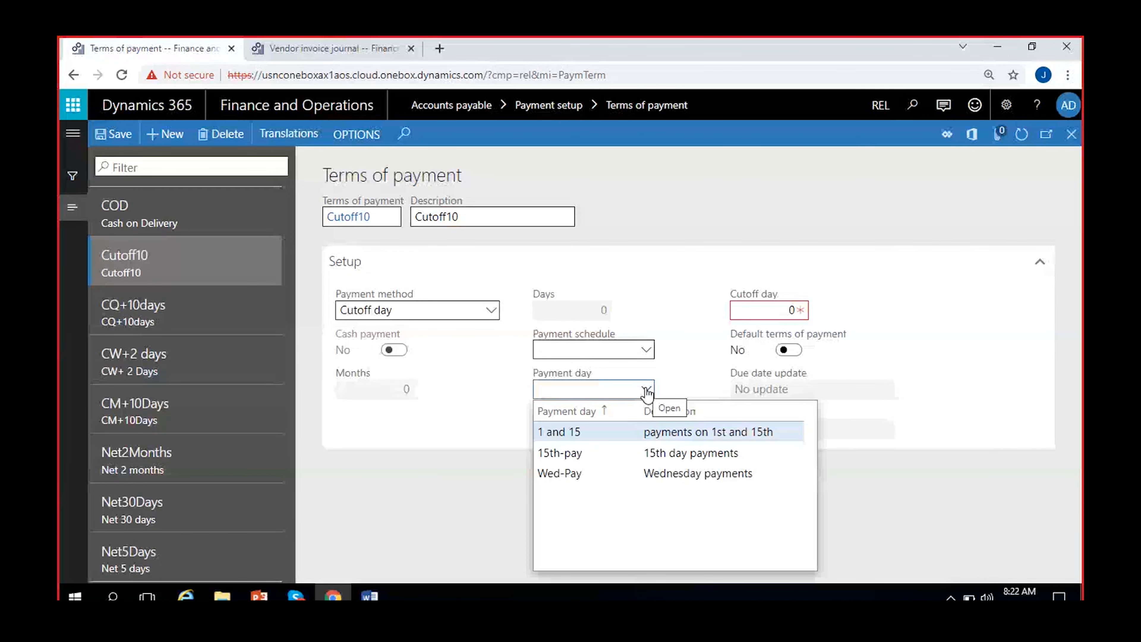
pyautogui.click(602, 455)
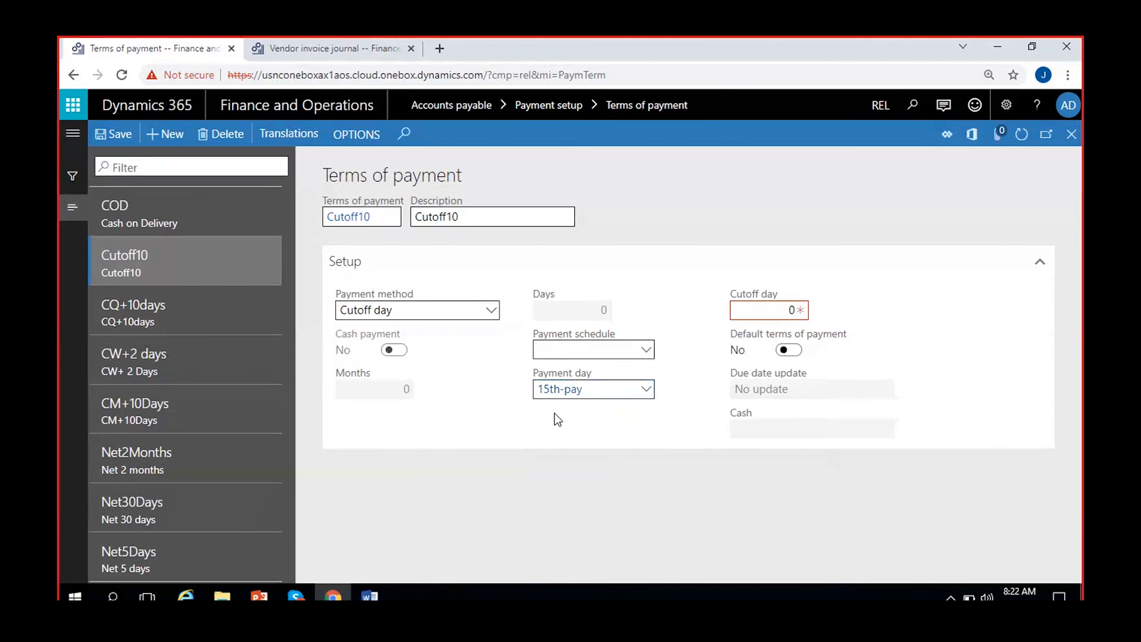
pyautogui.click(769, 306)
pyautogui.write('1')
pyautogui.click(114, 135)
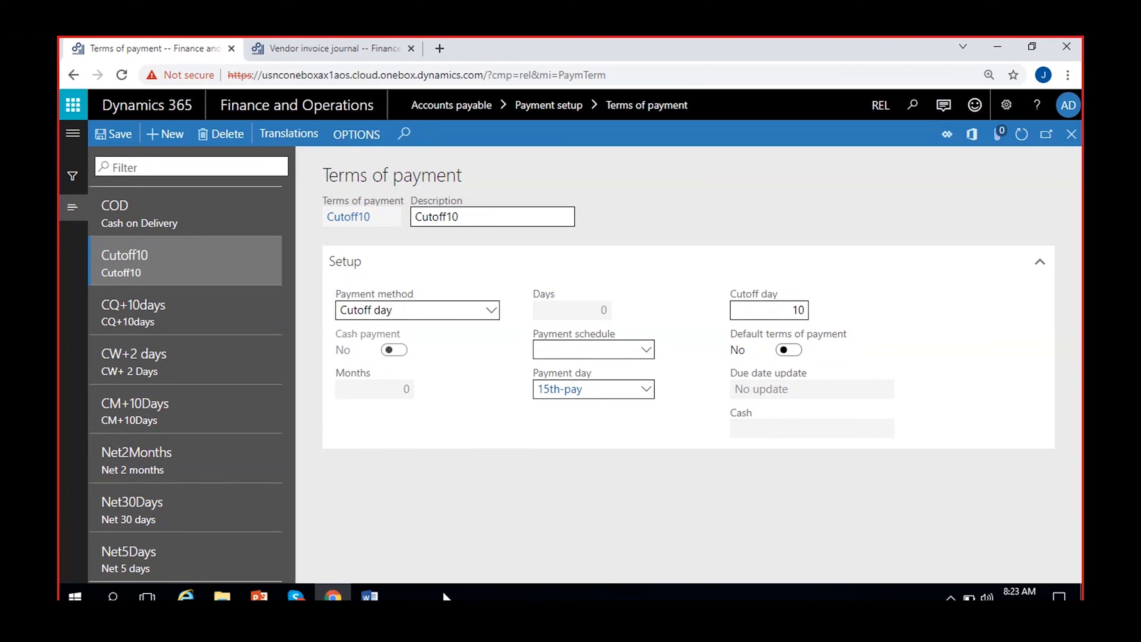
pyautogui.click(1024, 594)
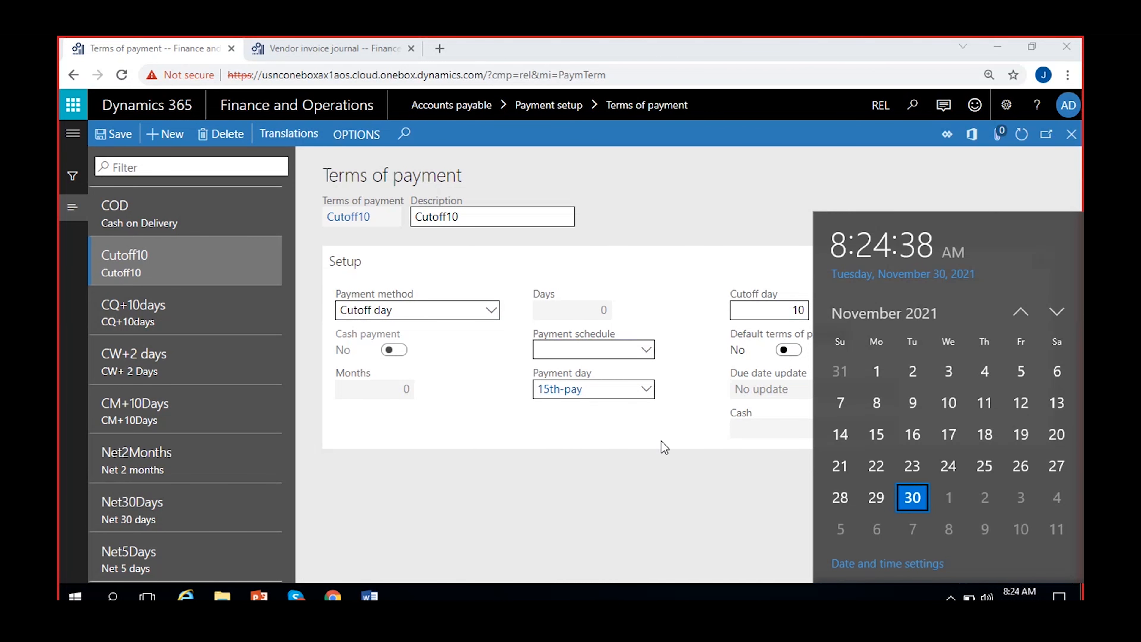
pyautogui.click(115, 135)
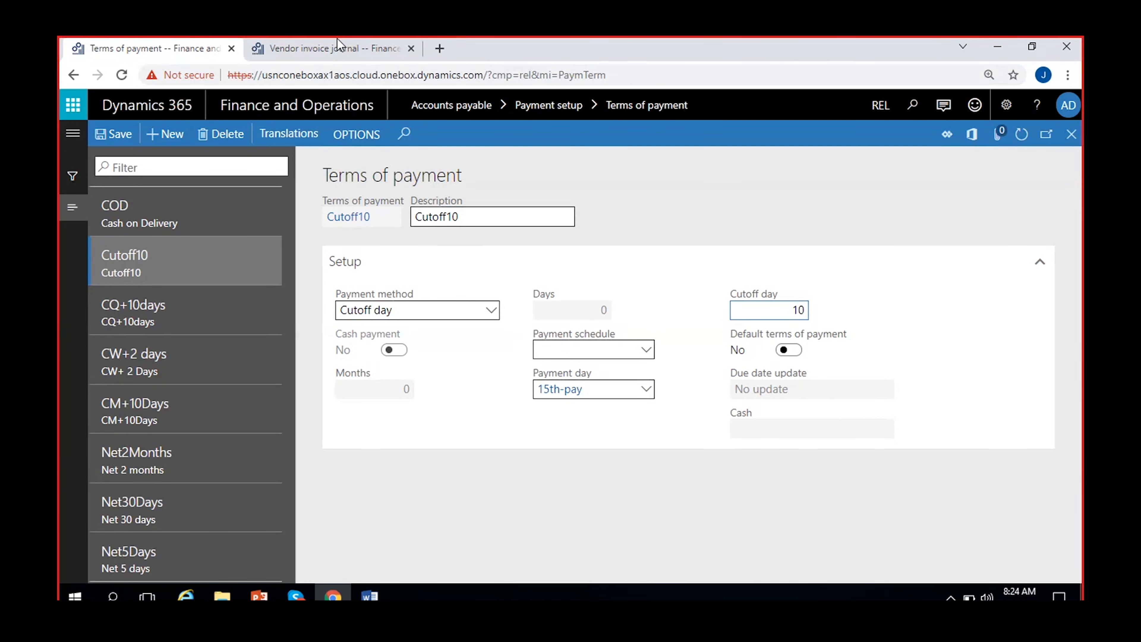
# On the vendor invoice journal line, set the invoice date to 11/1/2021 and the terms of payment to Cutoff10
pyautogui.click(352, 43)
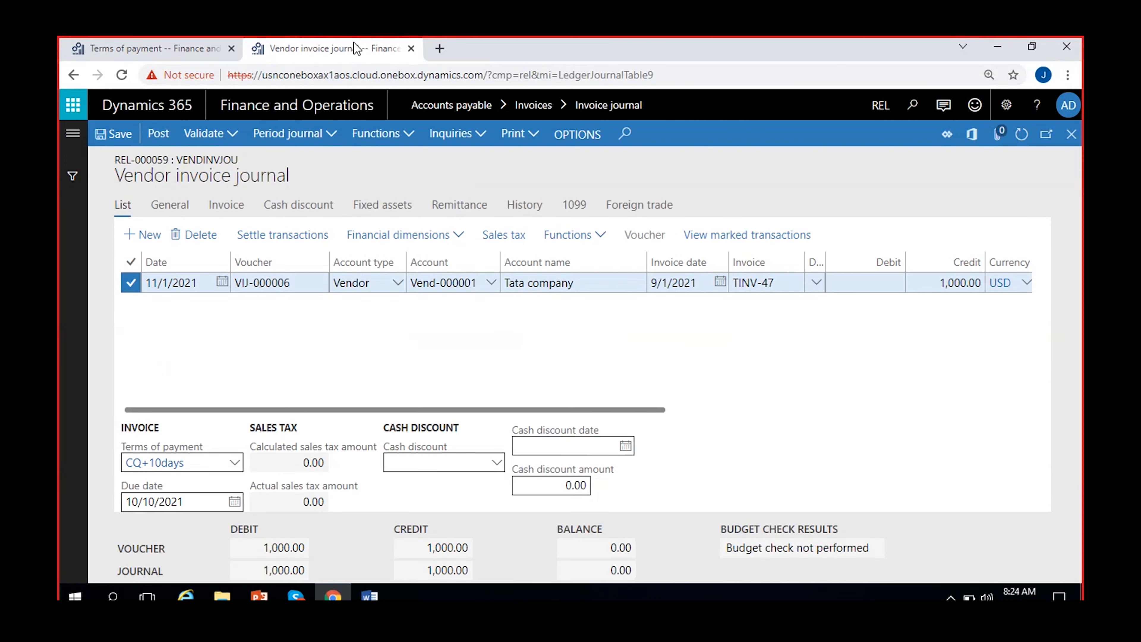
pyautogui.click(720, 282)
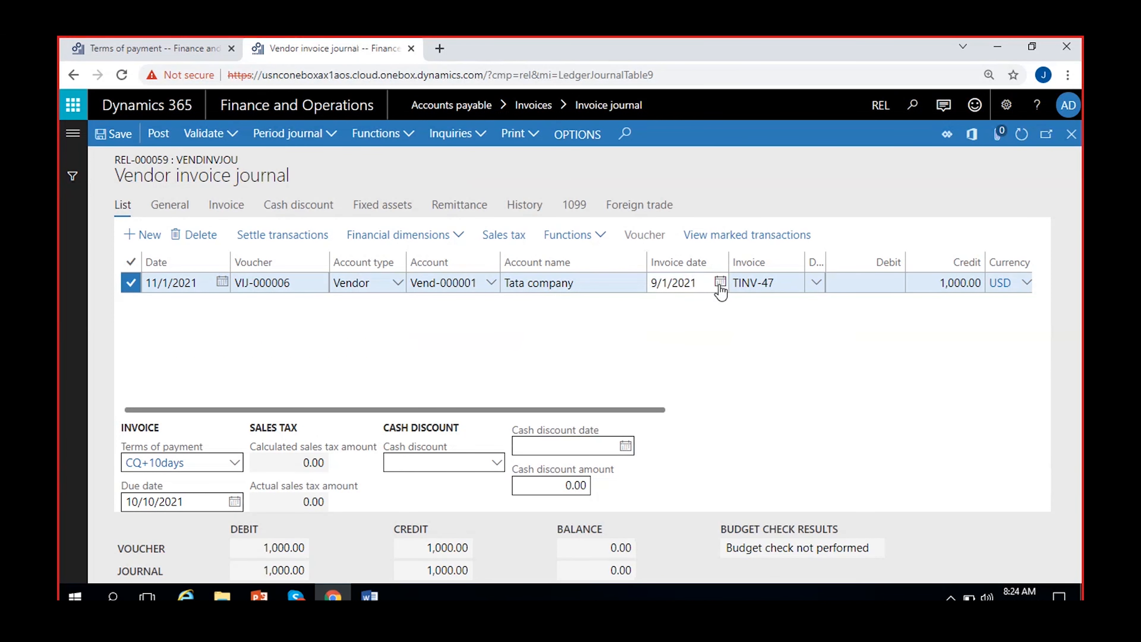
pyautogui.click(806, 318)
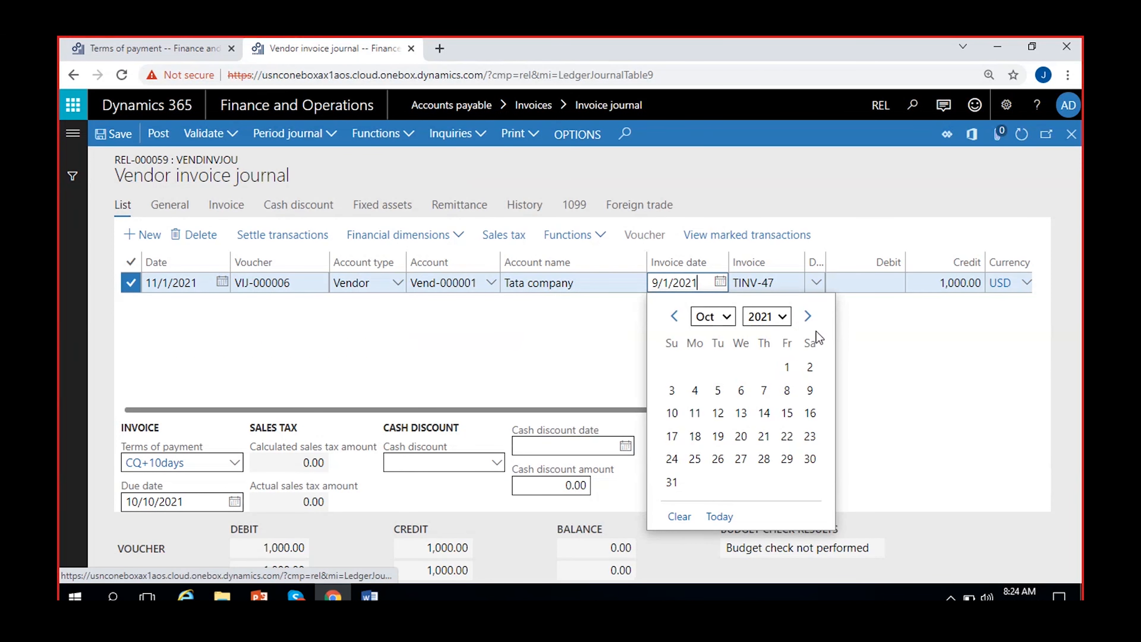
pyautogui.click(815, 318)
pyautogui.click(694, 366)
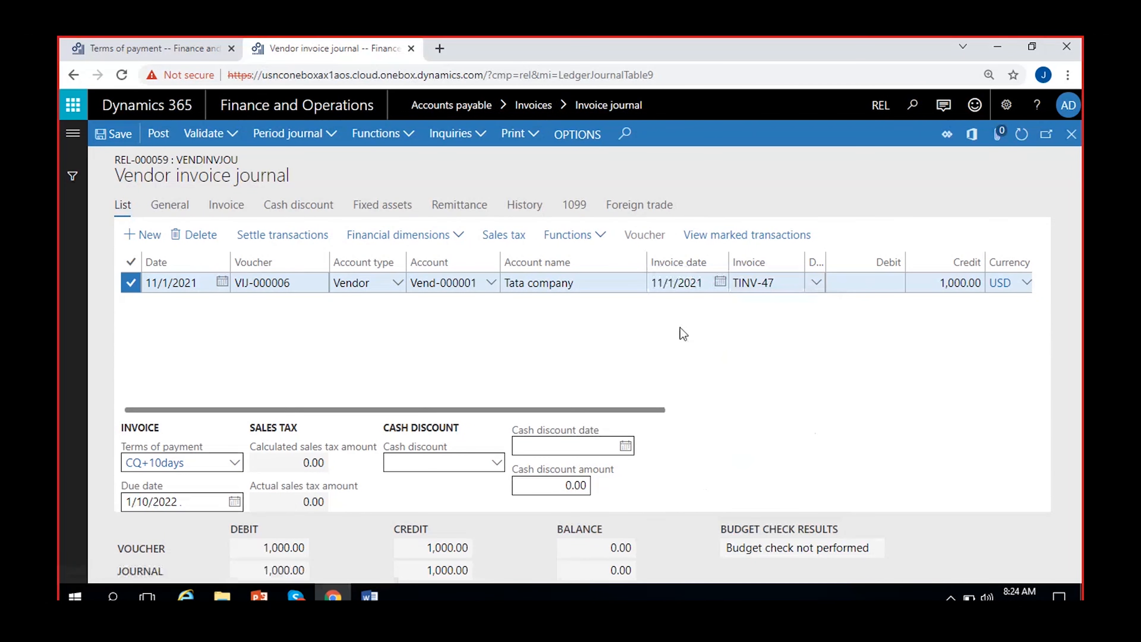
pyautogui.click(234, 464)
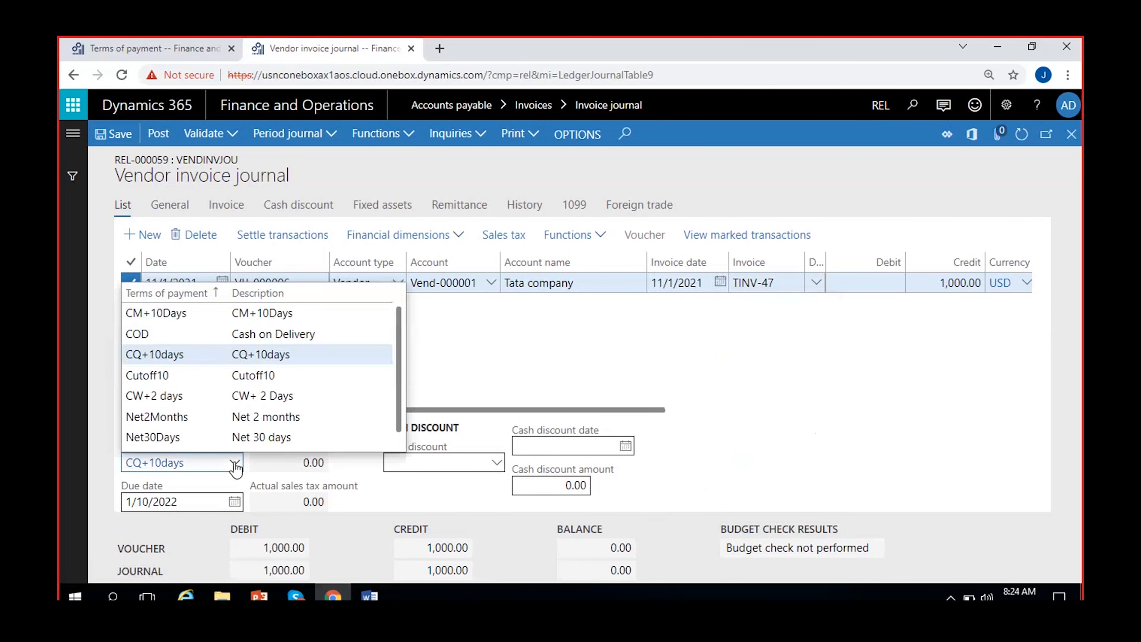
pyautogui.click(167, 375)
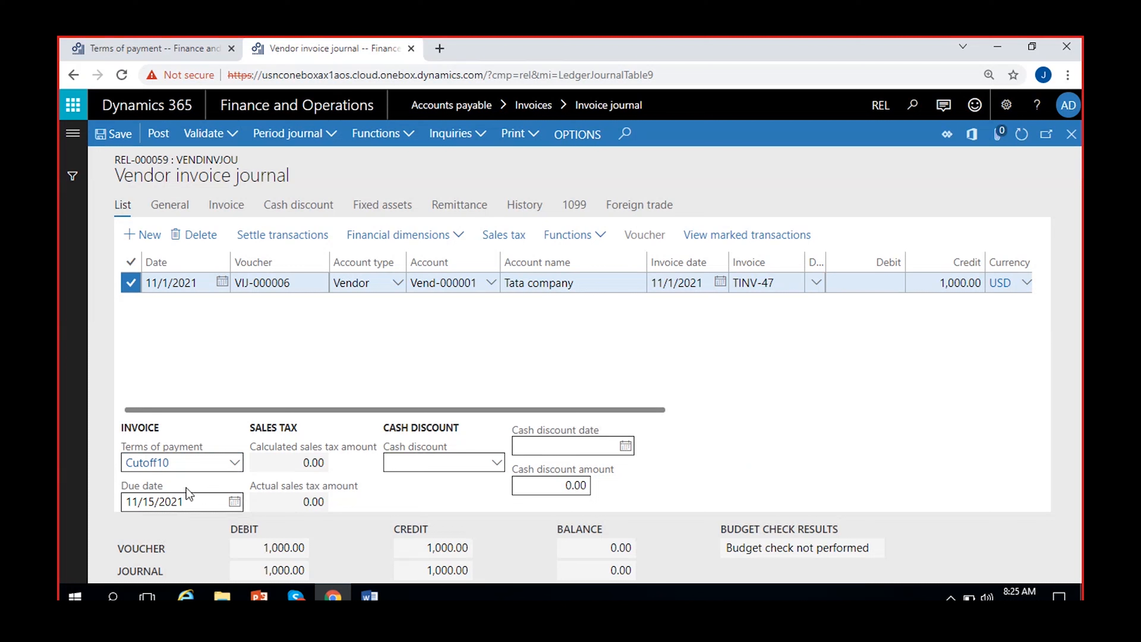
# Try invoice dates 11/3/2021 and 11/11/2021 on the journal line to compare the Cutoff10 due dates
pyautogui.click(718, 283)
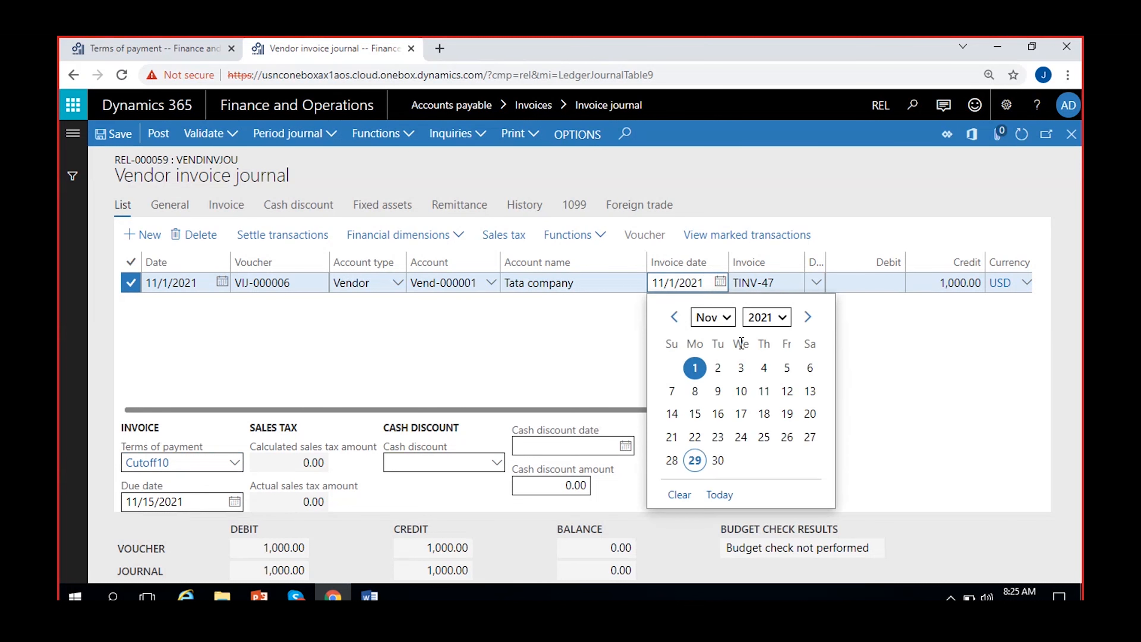
pyautogui.click(728, 370)
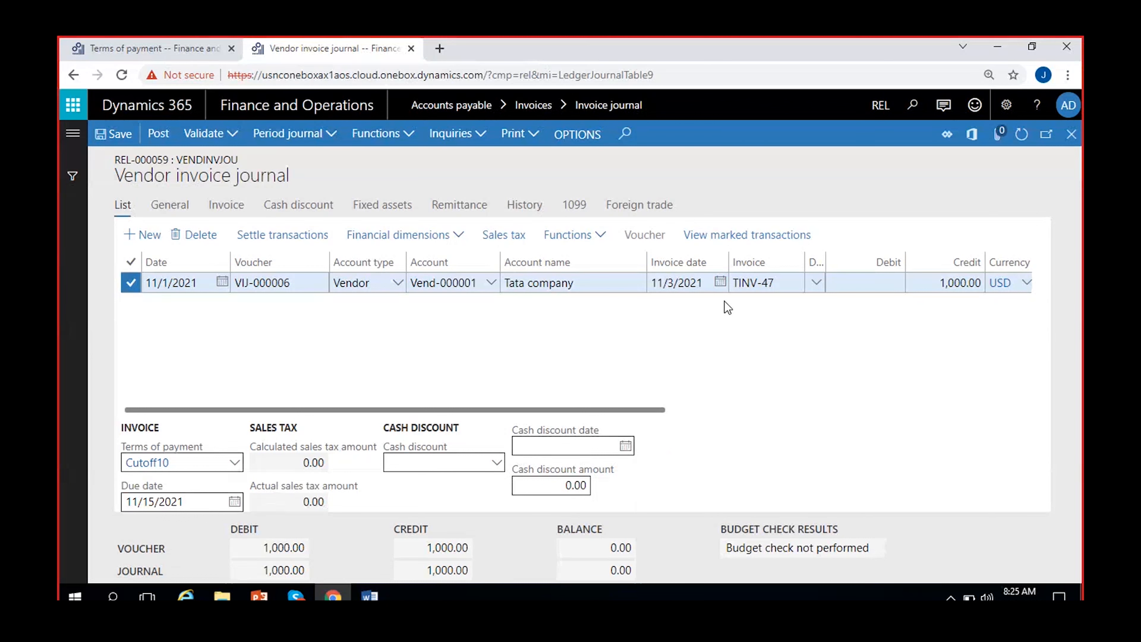
pyautogui.click(720, 282)
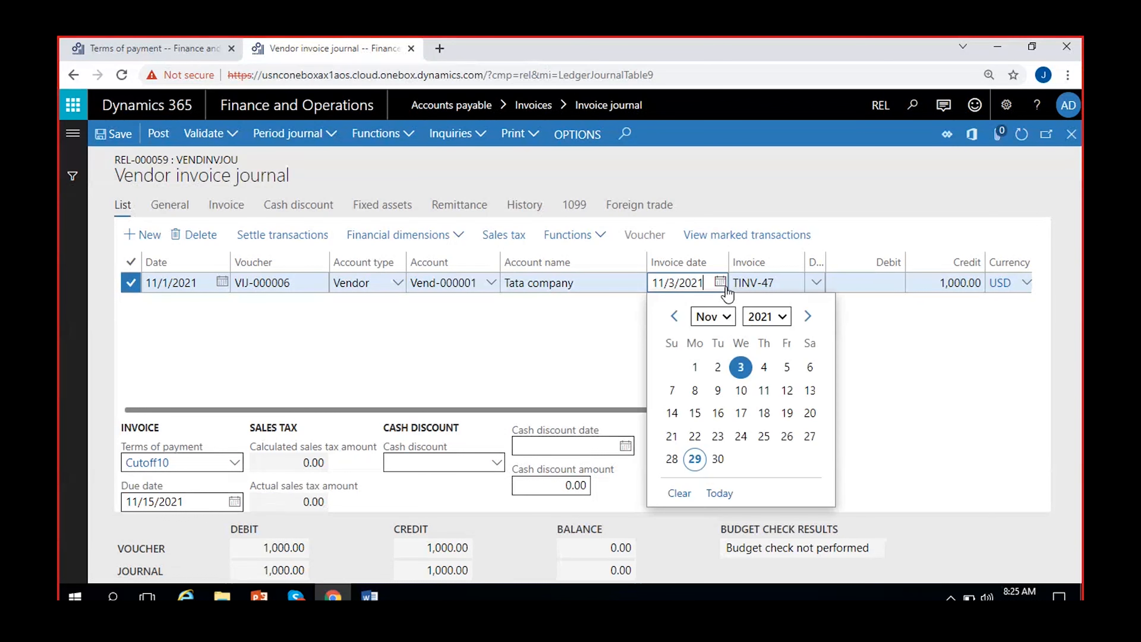
pyautogui.click(763, 389)
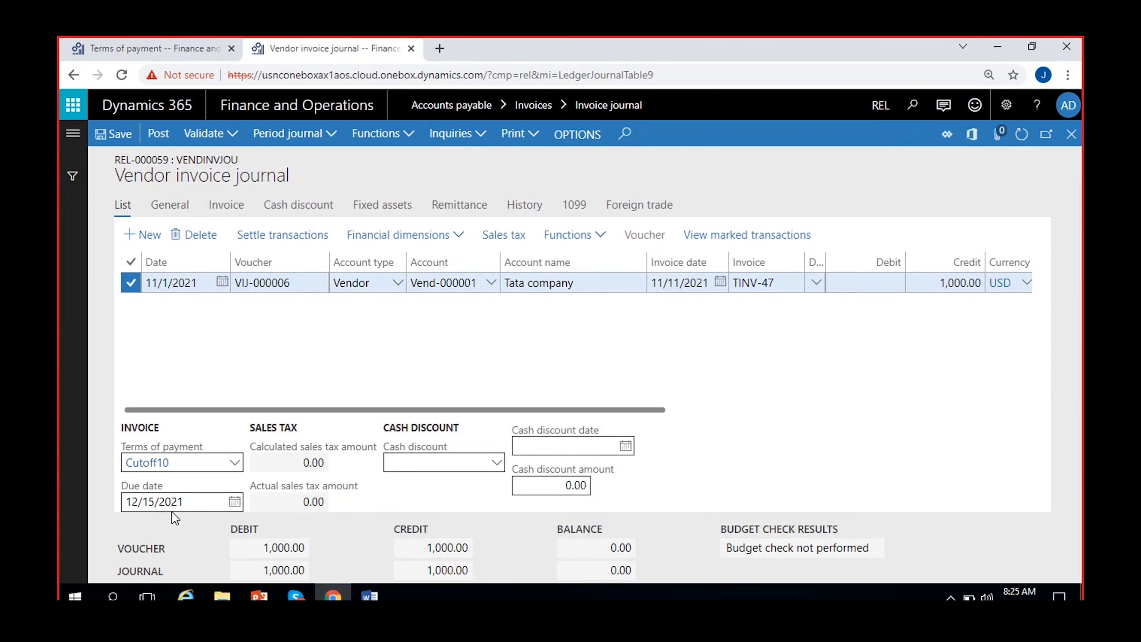
# Try invoice date 11/10/2021 on the journal line, followed by 11/11/2021, to recheck the Cutoff10 cutoff
pyautogui.click(719, 282)
pyautogui.click(740, 390)
pyautogui.click(719, 281)
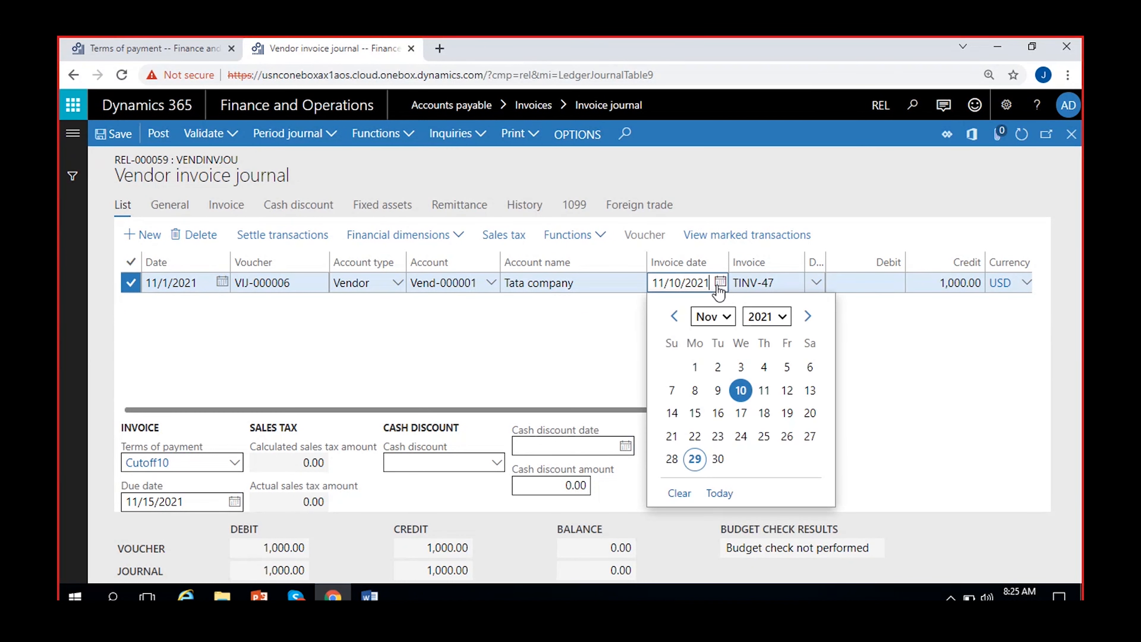
pyautogui.click(762, 390)
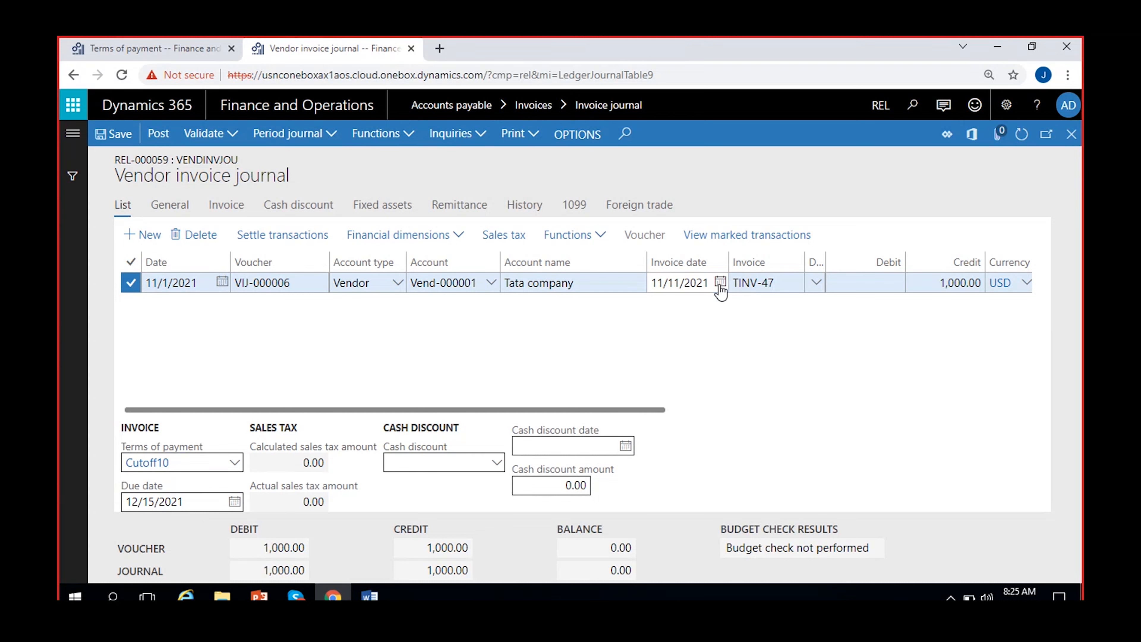
# Try the December invoice dates 12/10/2021 and 12/11/2021 on the journal line with the Cutoff10 terms
pyautogui.click(720, 283)
pyautogui.click(807, 315)
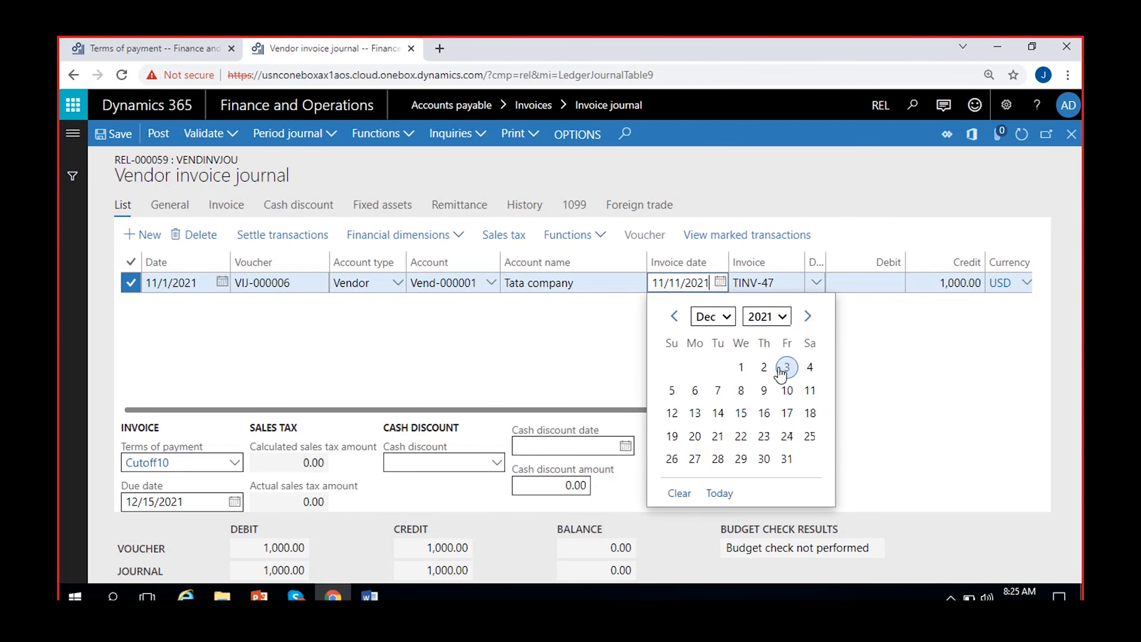
pyautogui.click(785, 390)
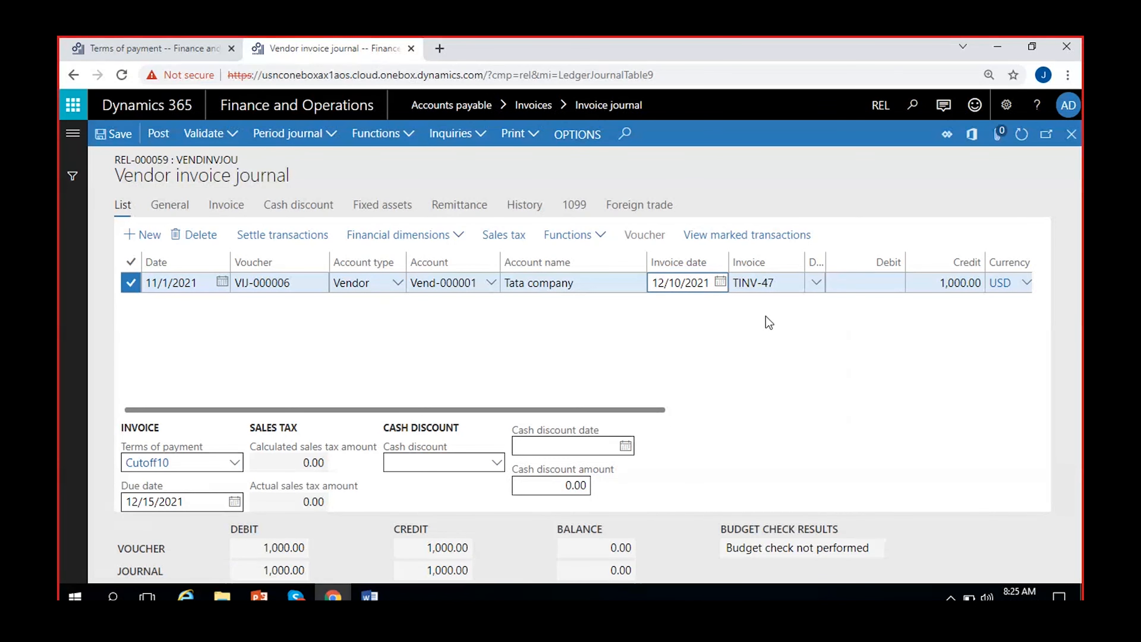
pyautogui.click(720, 282)
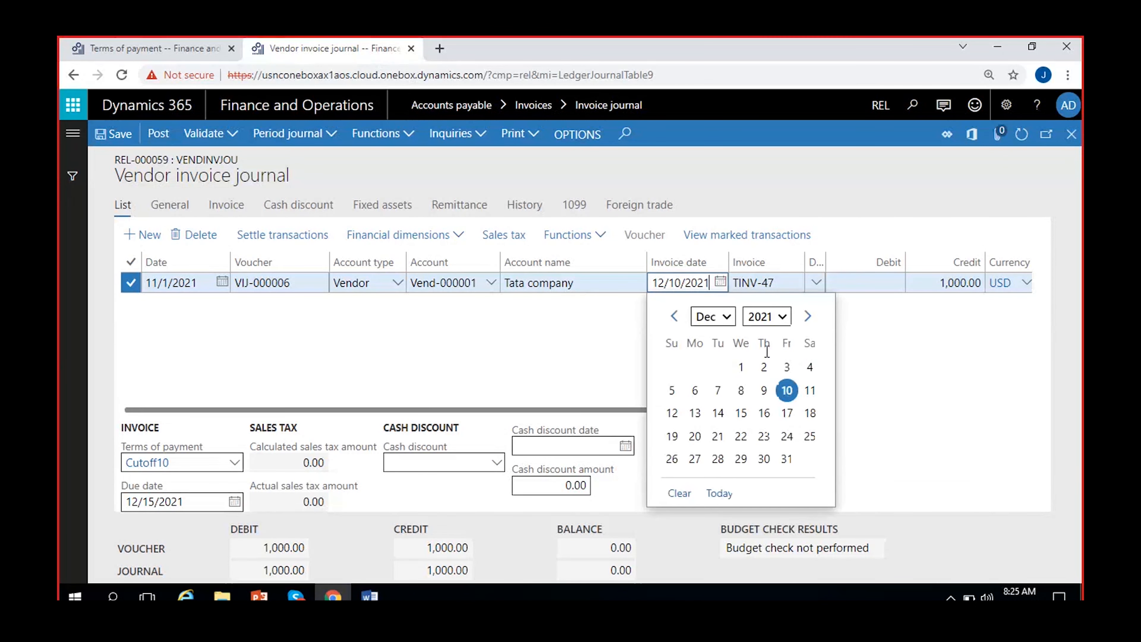
pyautogui.click(810, 390)
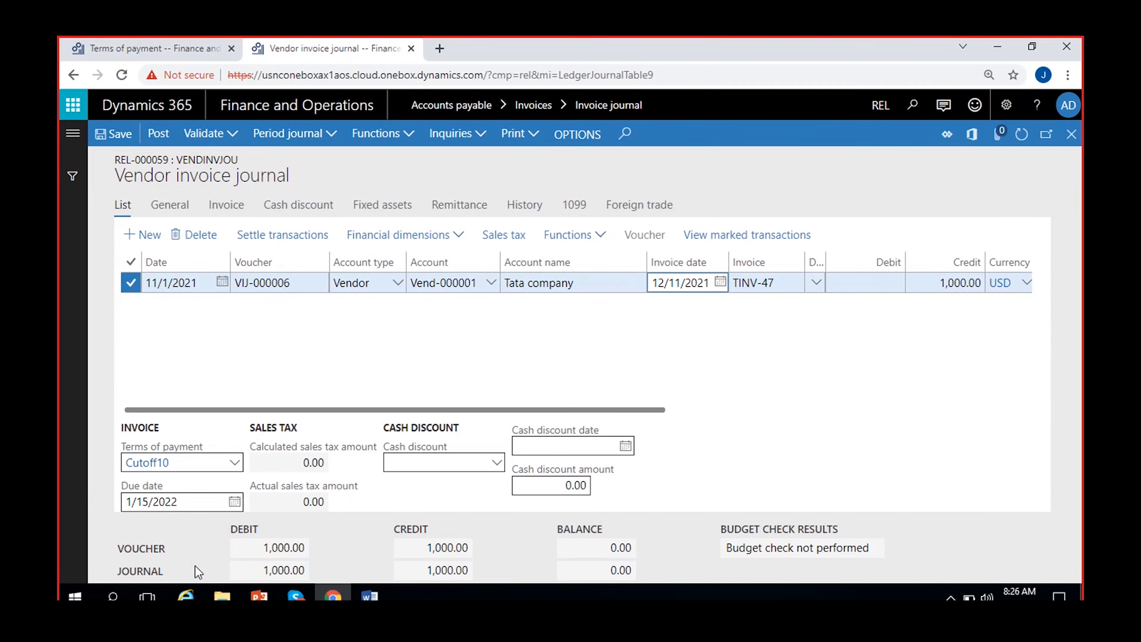
# Turn on Default terms of payment for Net30Days in the terms of payment setup and clear it again
pyautogui.click(107, 48)
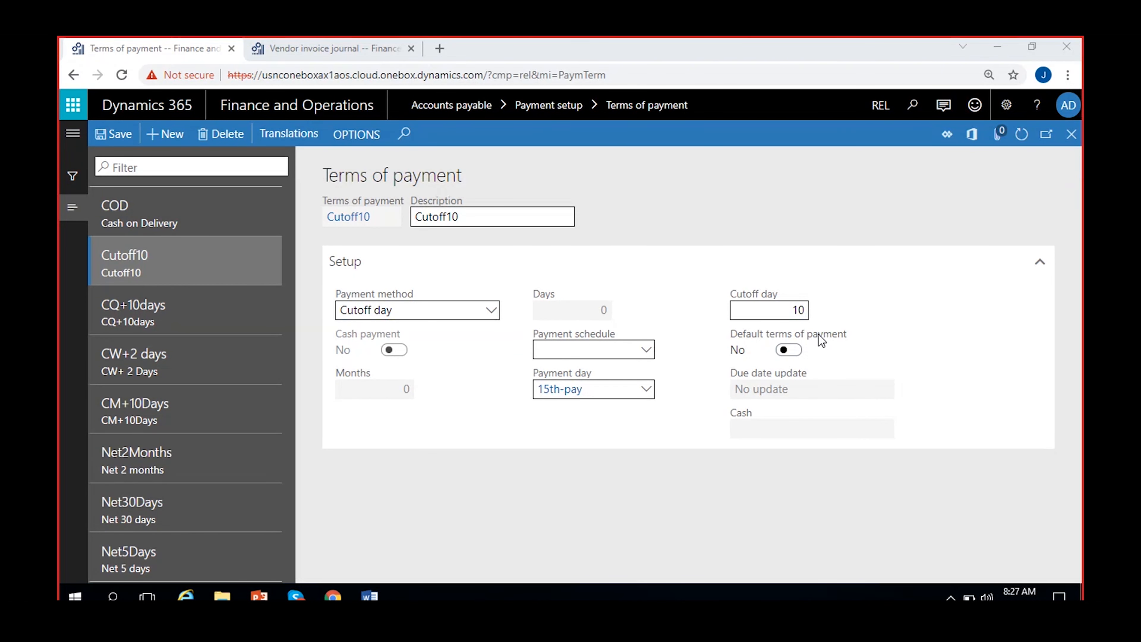
pyautogui.click(157, 506)
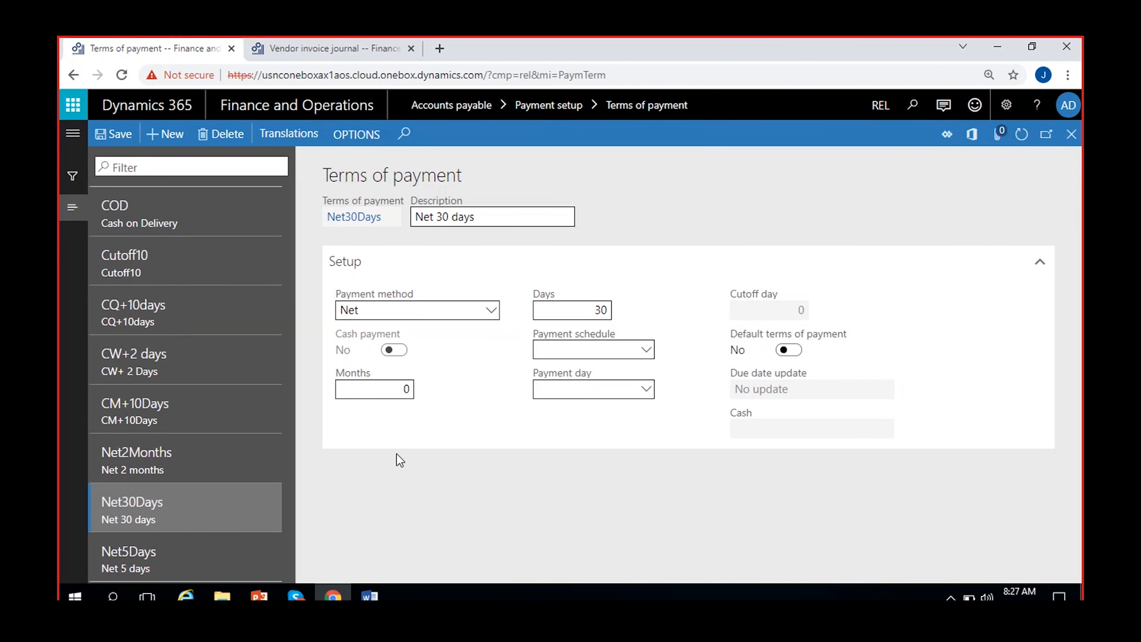
pyautogui.click(789, 351)
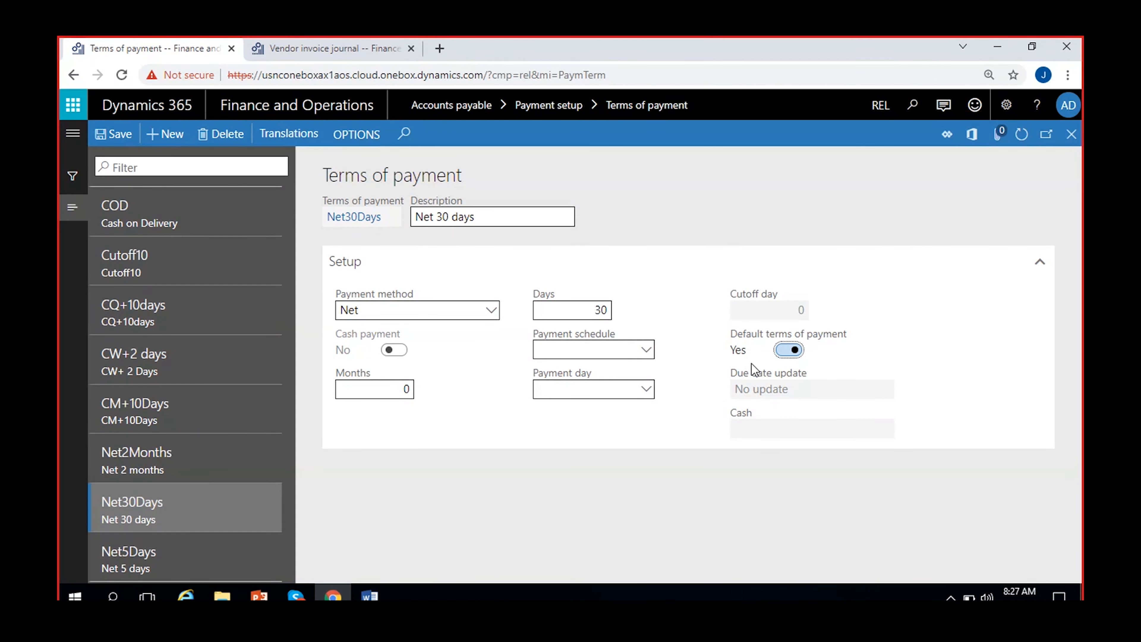
pyautogui.click(781, 350)
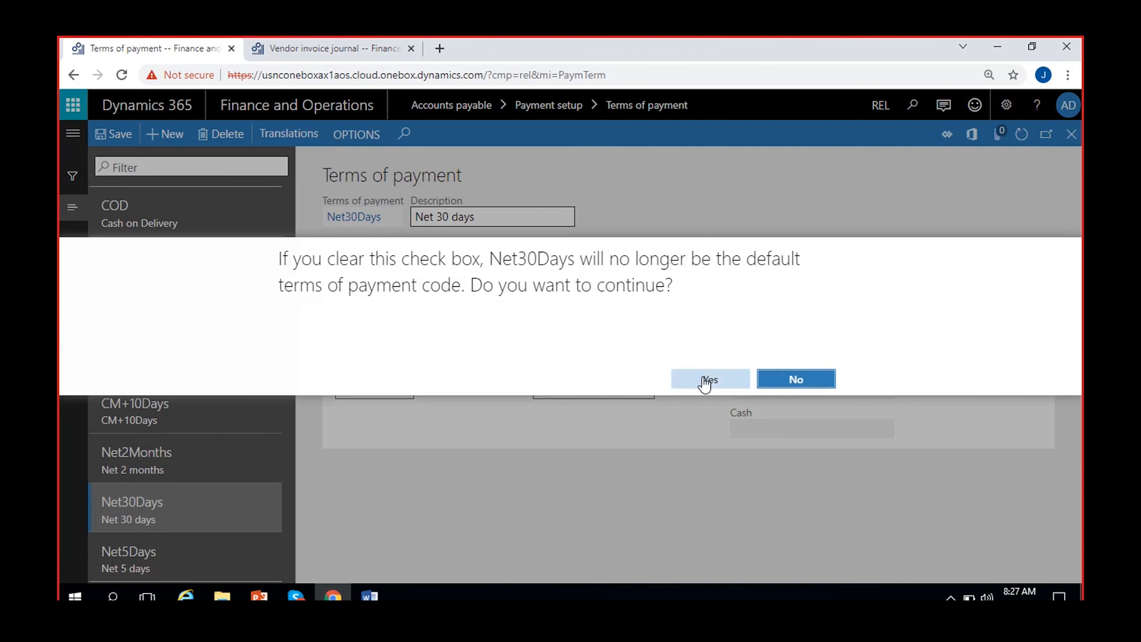
pyautogui.click(710, 382)
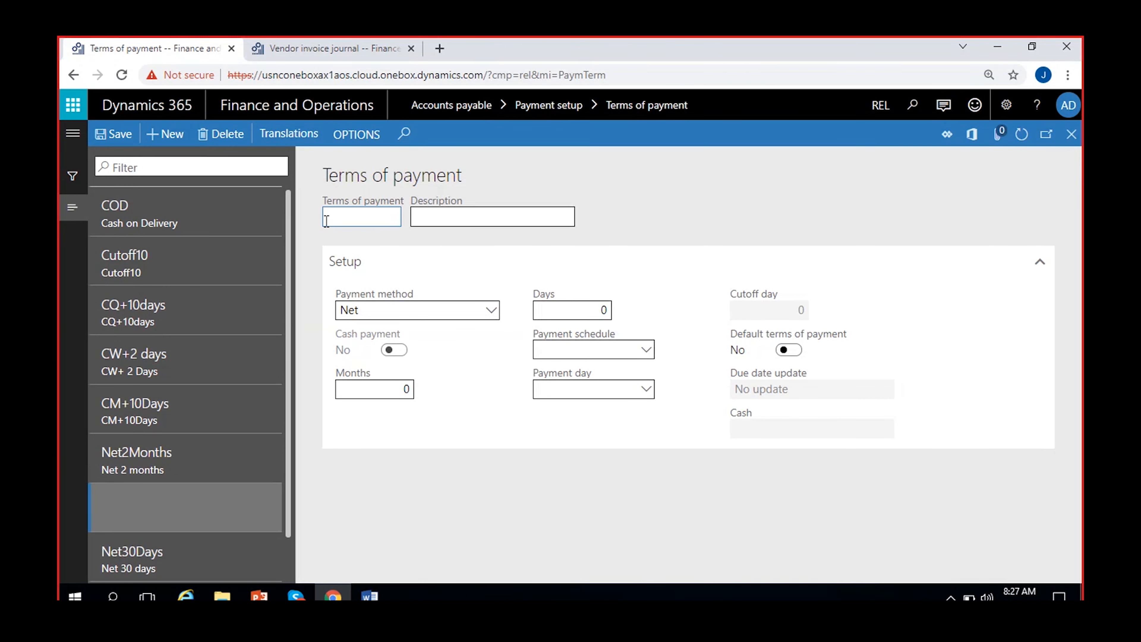
# Open the Accounts payable payment schedules in a duplicate browser tab and display the FQ-3months schedule
pyautogui.write('Ne')
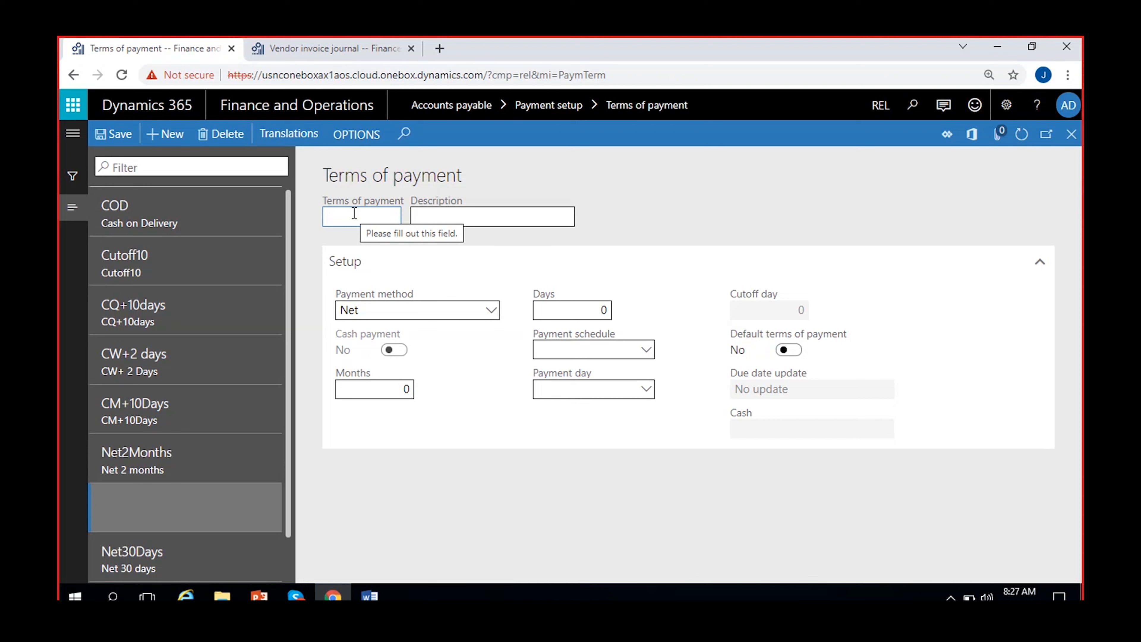
pyautogui.rightClick(149, 43)
pyautogui.click(196, 154)
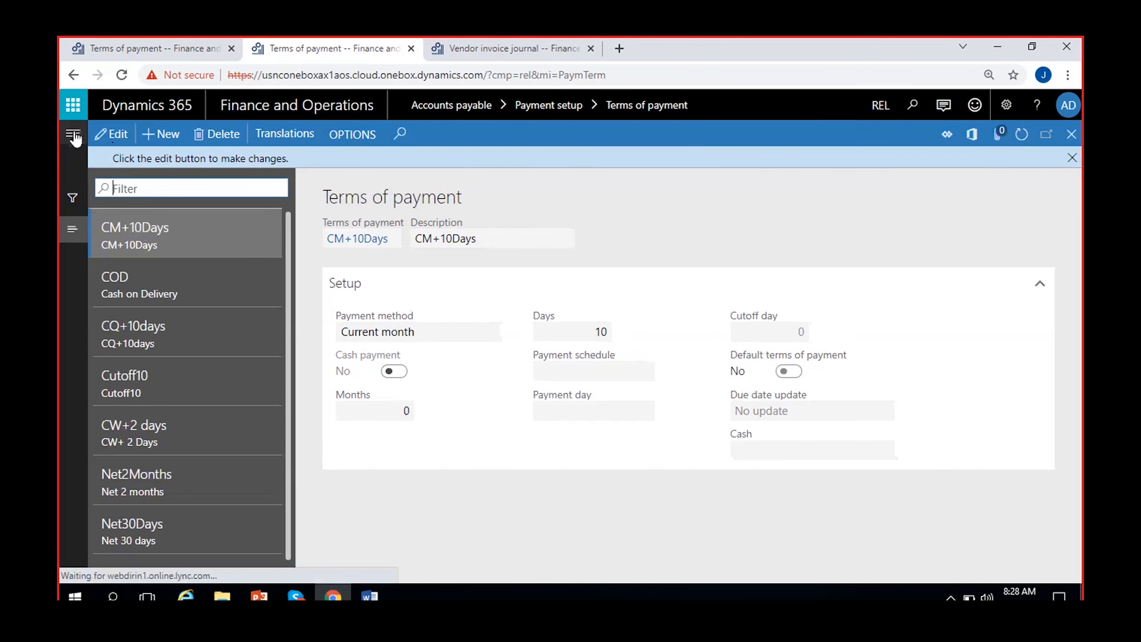
pyautogui.click(74, 137)
pyautogui.click(123, 375)
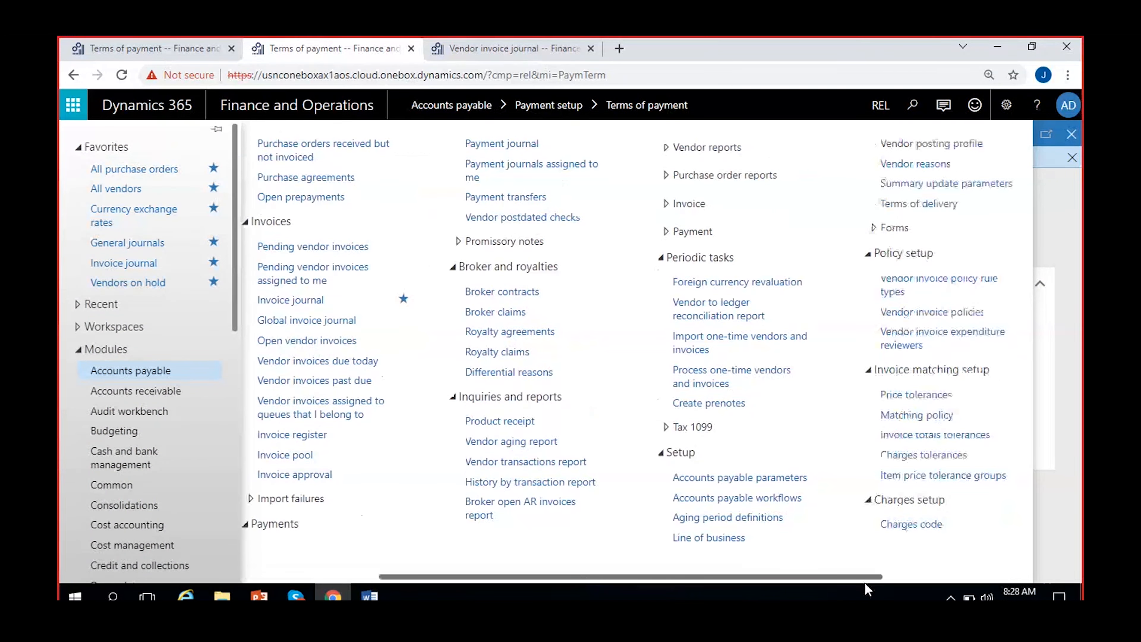
pyautogui.hscroll(5, 867, 589)
pyautogui.click(998, 279)
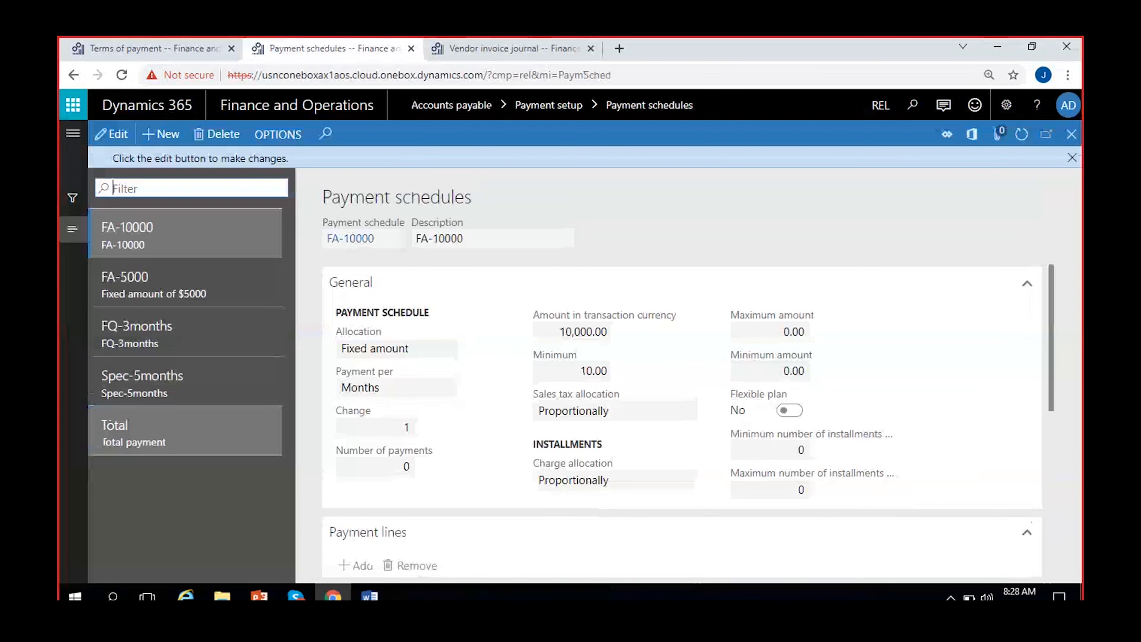
pyautogui.click(137, 333)
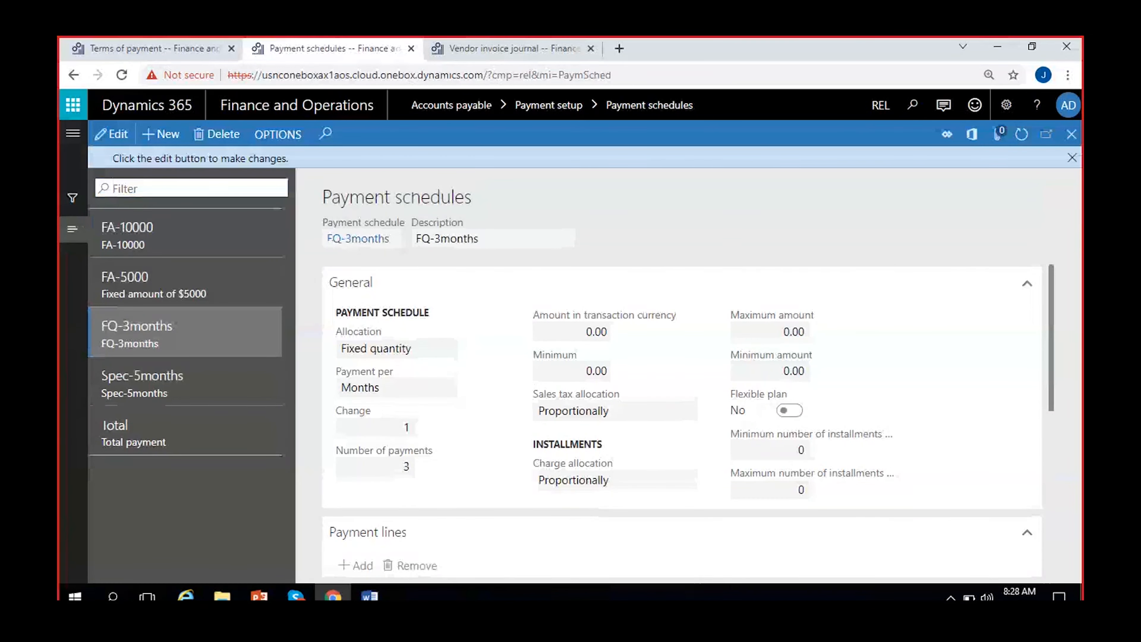
pyautogui.click(1071, 158)
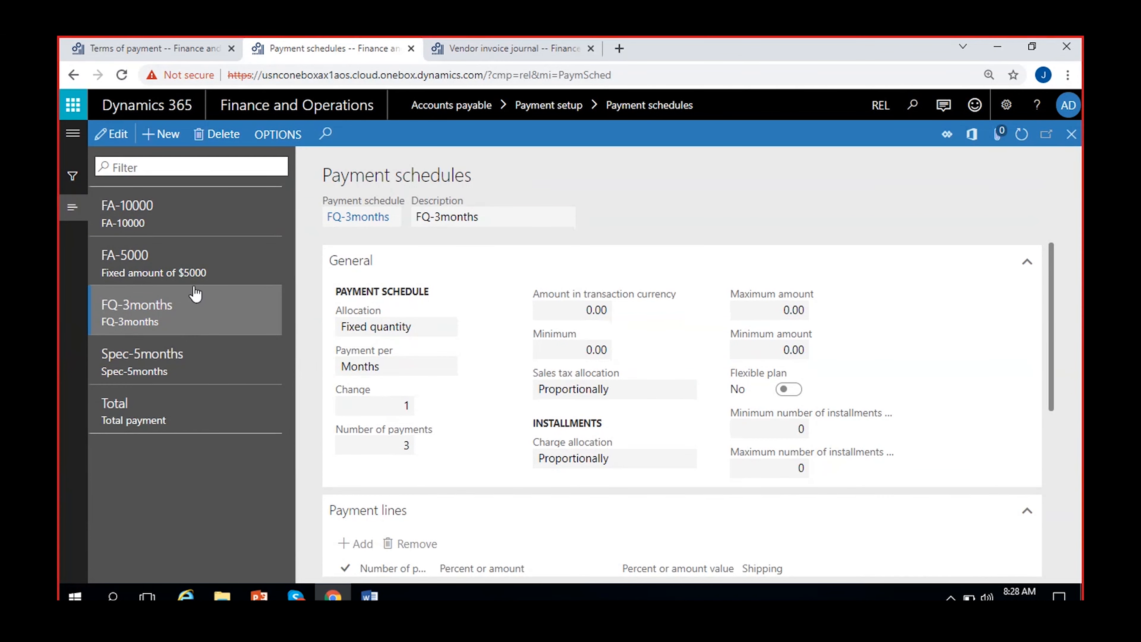
# Copy the FQ-3months schedule's description and enter it as the name and description of the new terms of payment
pyautogui.doubleClick(463, 215)
pyautogui.click(658, 204)
pyautogui.click(180, 59)
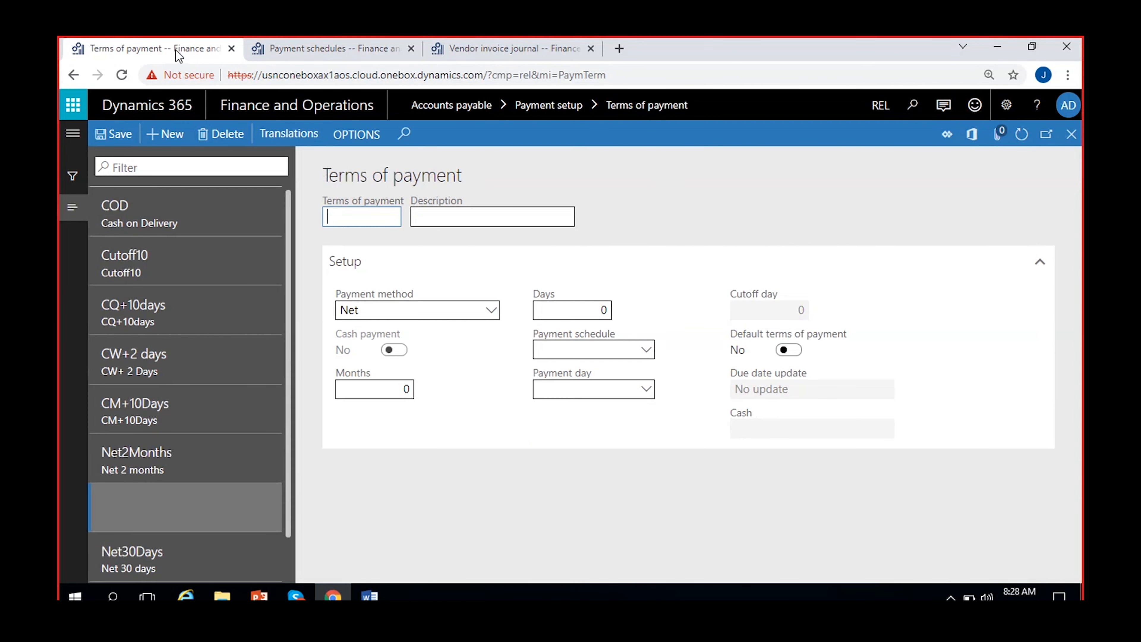
pyautogui.write('FQ-3months')
pyautogui.click(502, 211)
pyautogui.write('FQ-3months')
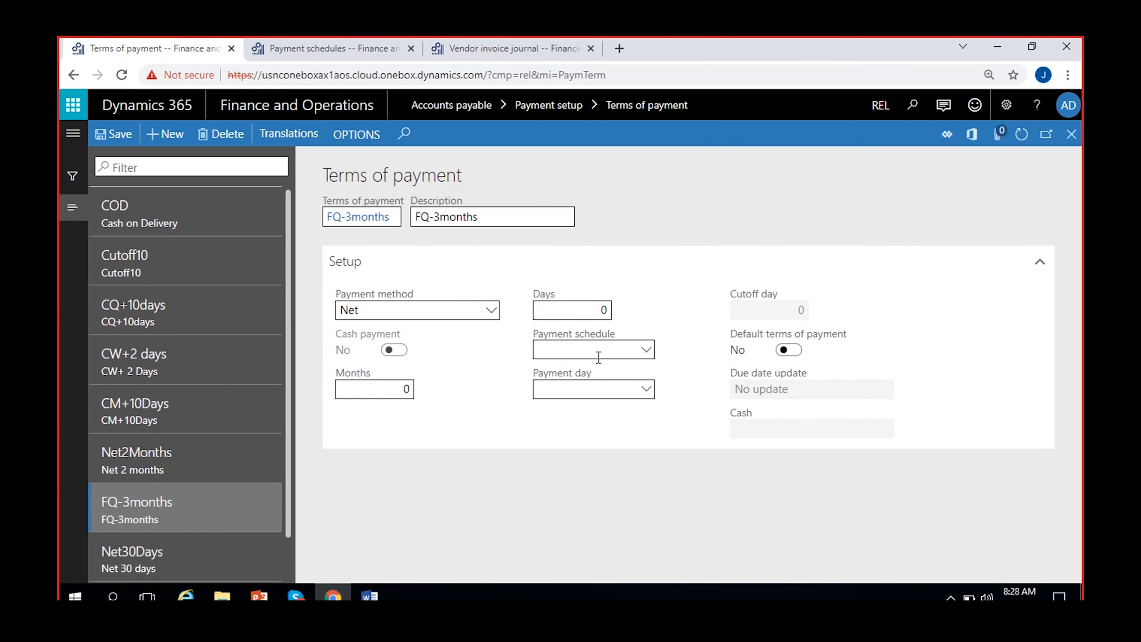
# Assign the FQ-3months payment schedule to the new terms of payment and save the record
pyautogui.click(646, 350)
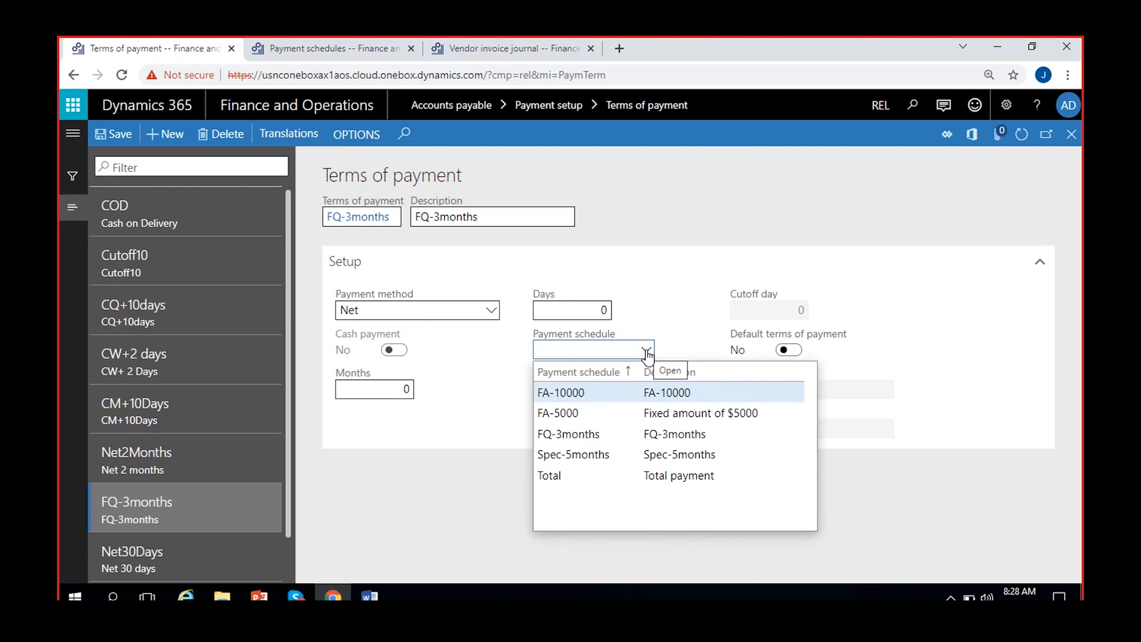
pyautogui.click(557, 434)
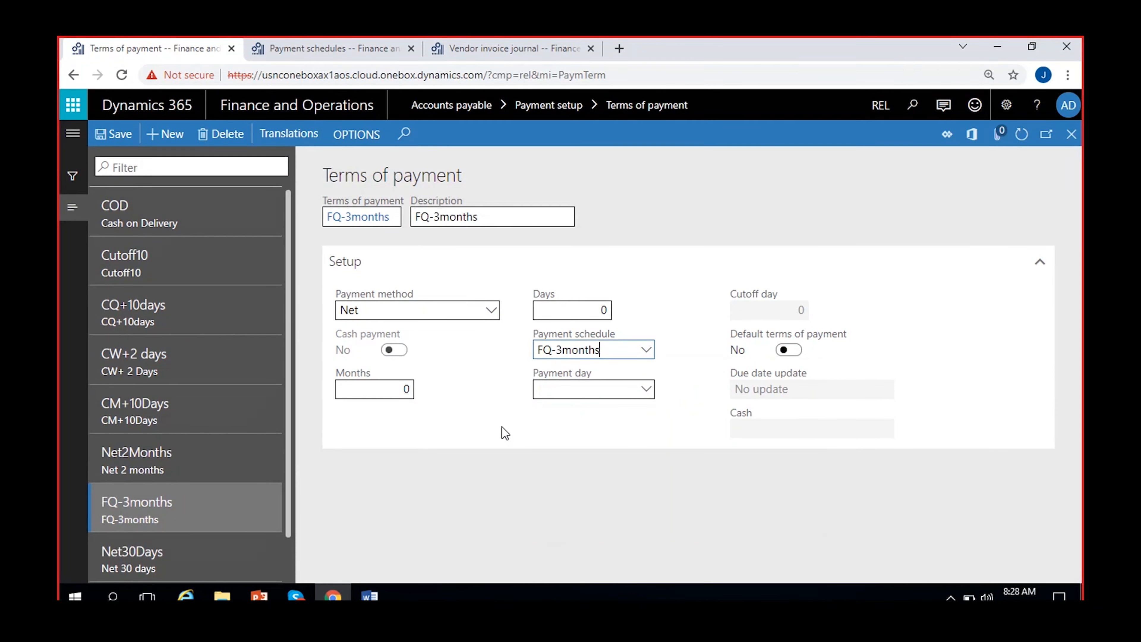
pyautogui.click(115, 134)
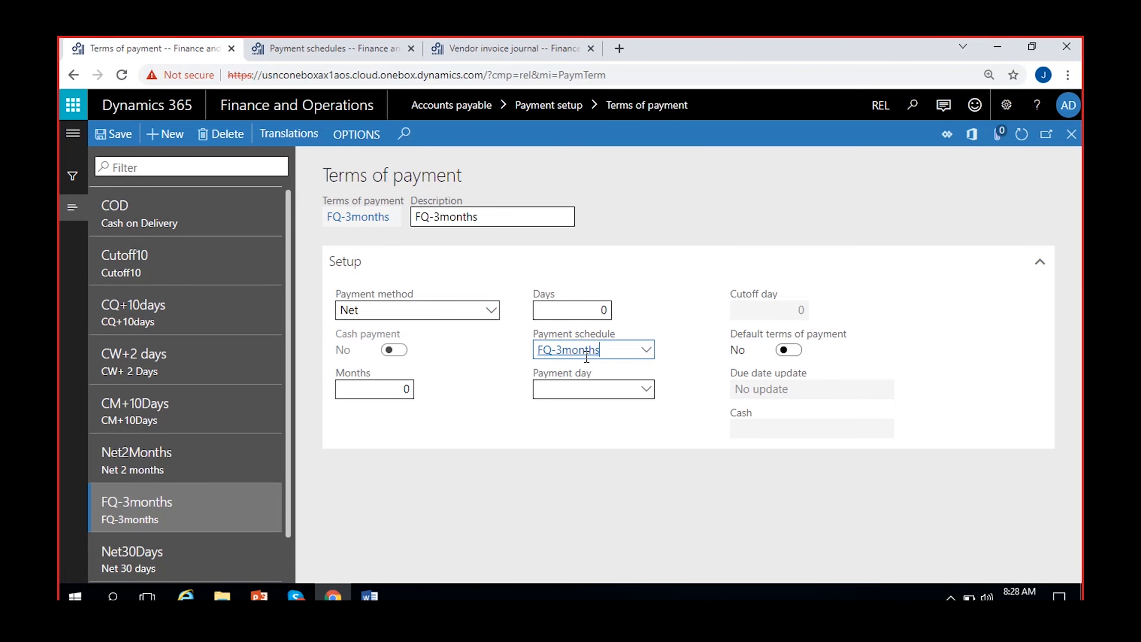
pyautogui.click(106, 143)
# On the vendor invoice journal line, set the invoice date to 11/1/2021 and the terms of payment to FQ-3months
pyautogui.click(477, 48)
pyautogui.click(719, 281)
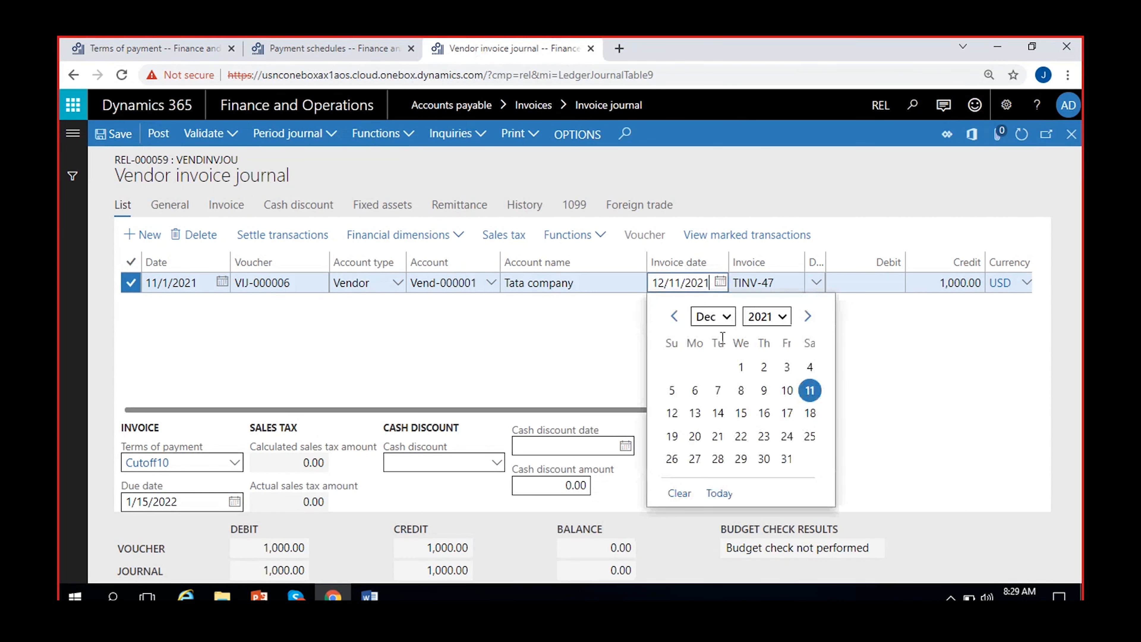
pyautogui.click(674, 315)
pyautogui.click(694, 366)
pyautogui.click(640, 342)
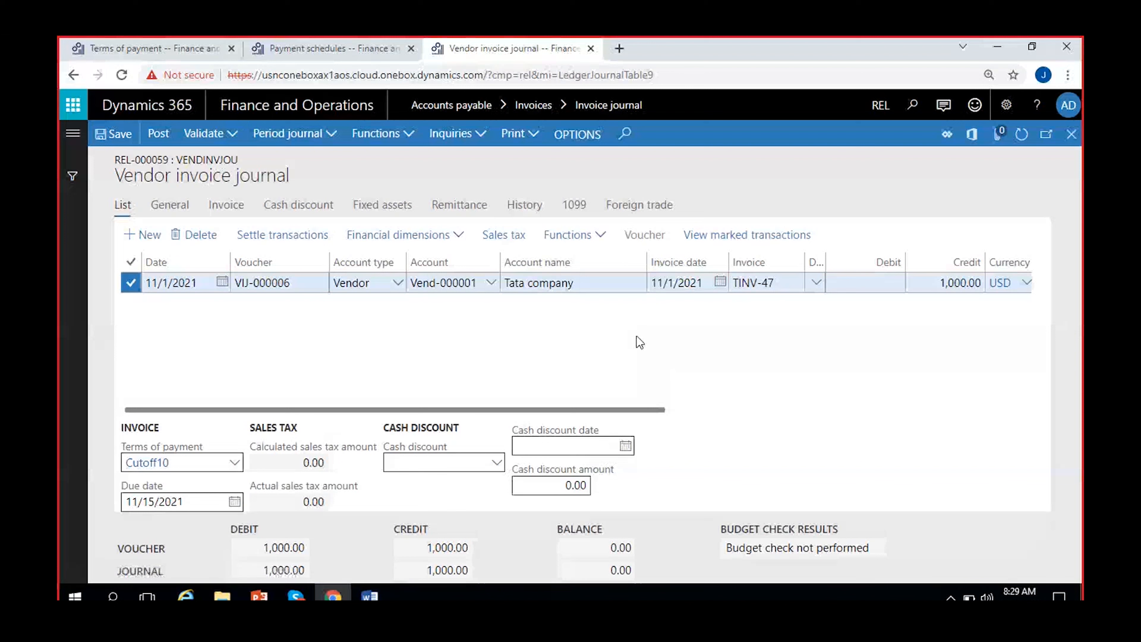
pyautogui.click(234, 463)
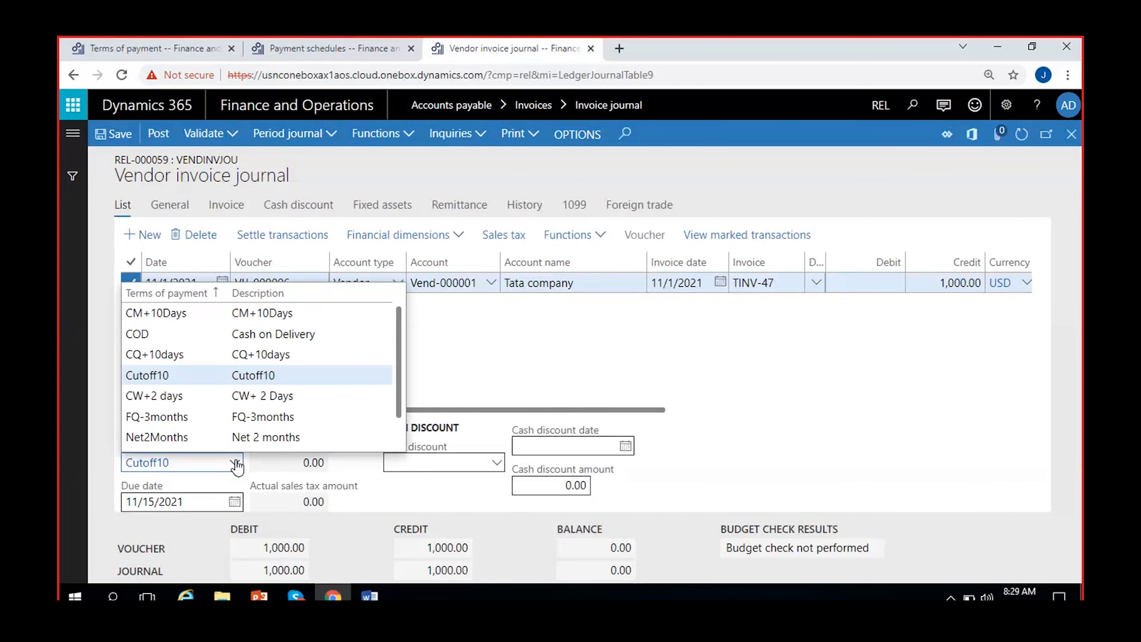
pyautogui.click(206, 420)
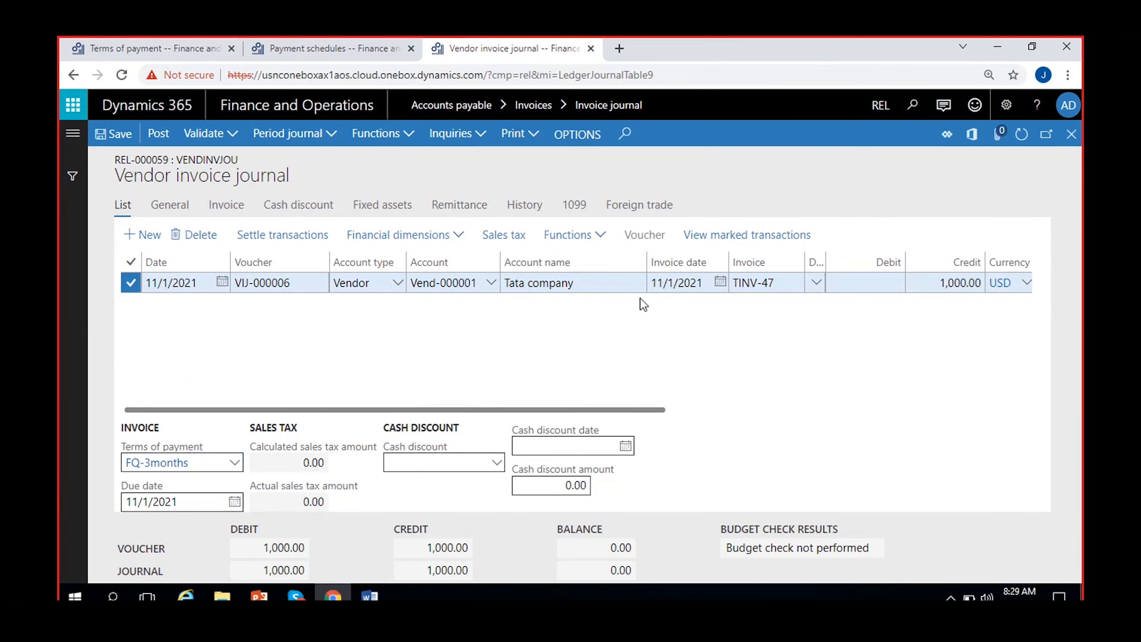
# Check the vendor invoice journal line's remaining columns and post the journal
pyautogui.hscroll(5, 389, 342)
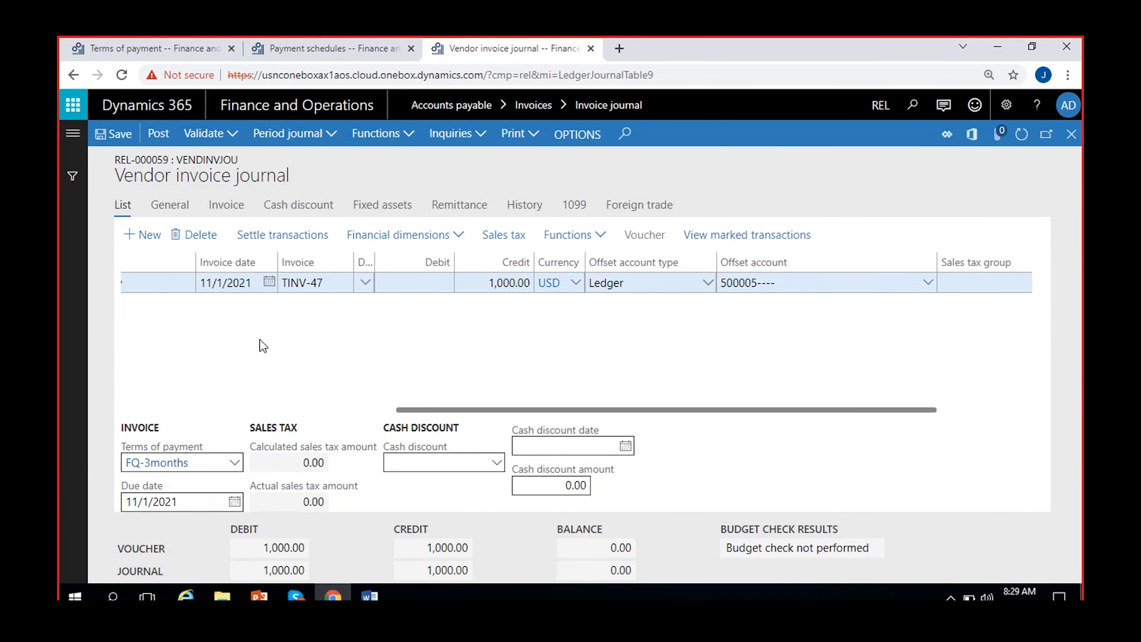
pyautogui.hscroll(-5, 259, 340)
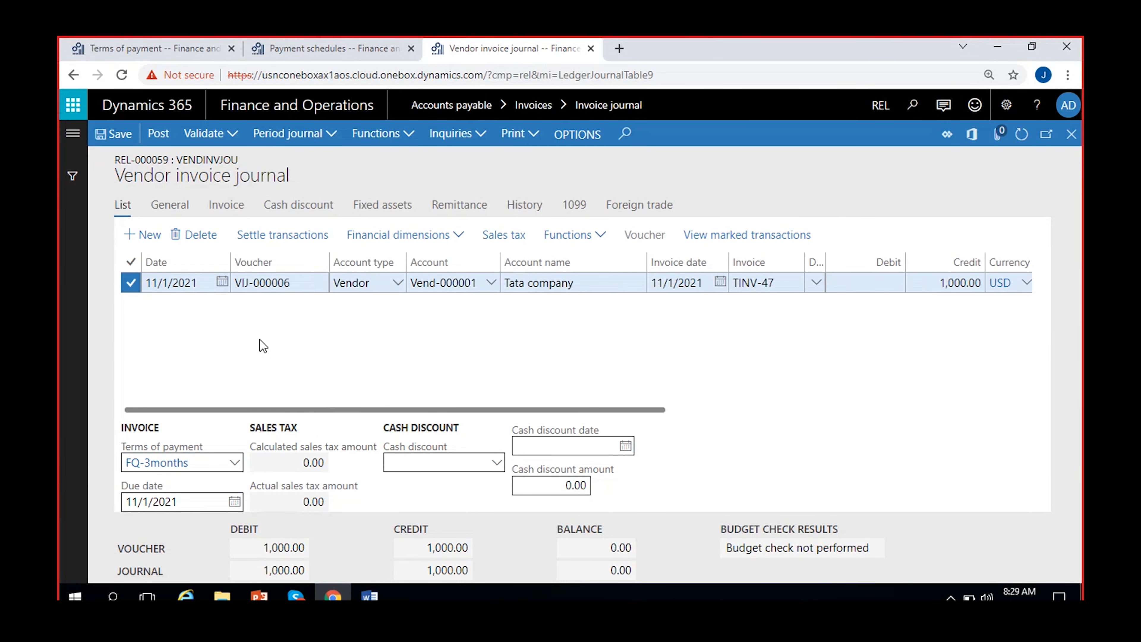
pyautogui.click(158, 134)
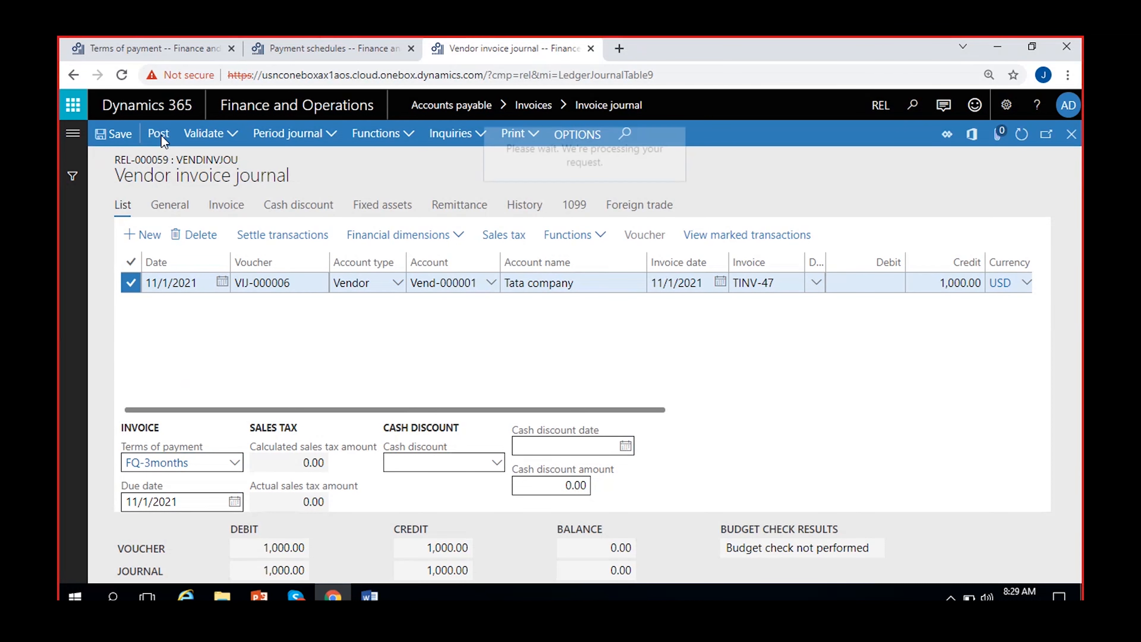
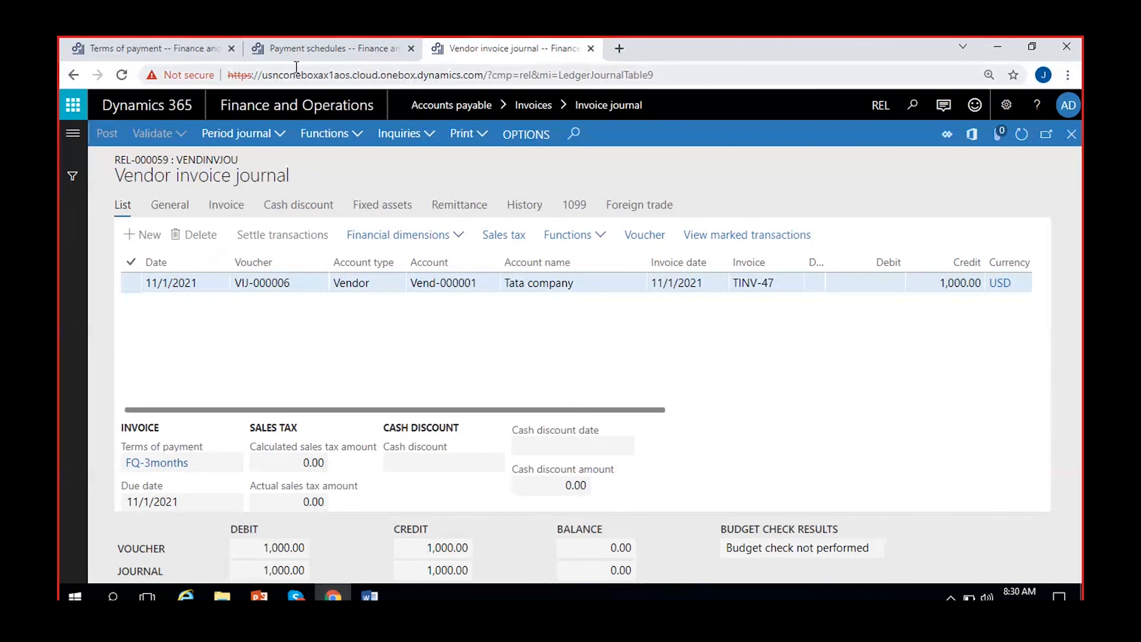
# Open the vendor transactions of Tata company from the all vendors list and check the entry for invoice TINV-47
pyautogui.click(333, 48)
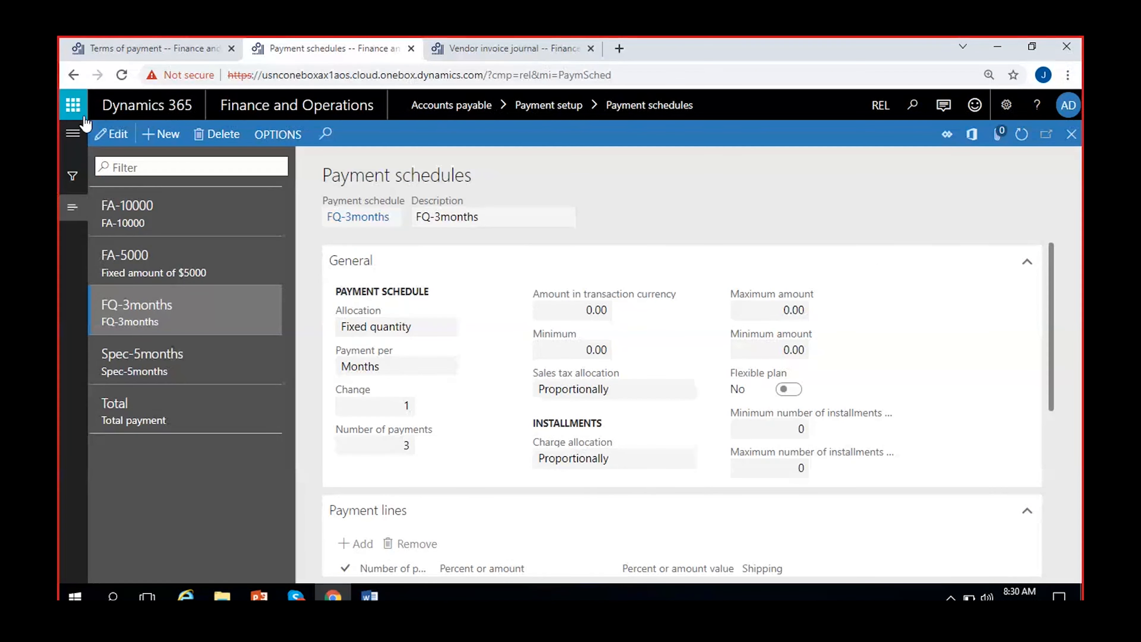
pyautogui.click(74, 131)
pyautogui.click(306, 314)
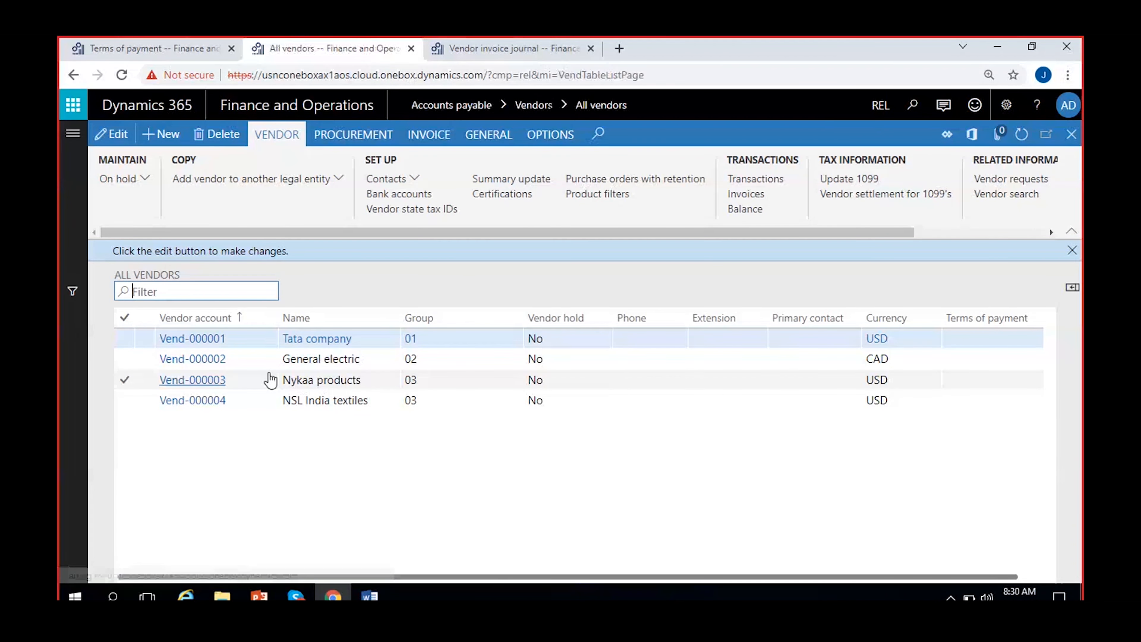
pyautogui.click(454, 340)
pyautogui.click(757, 203)
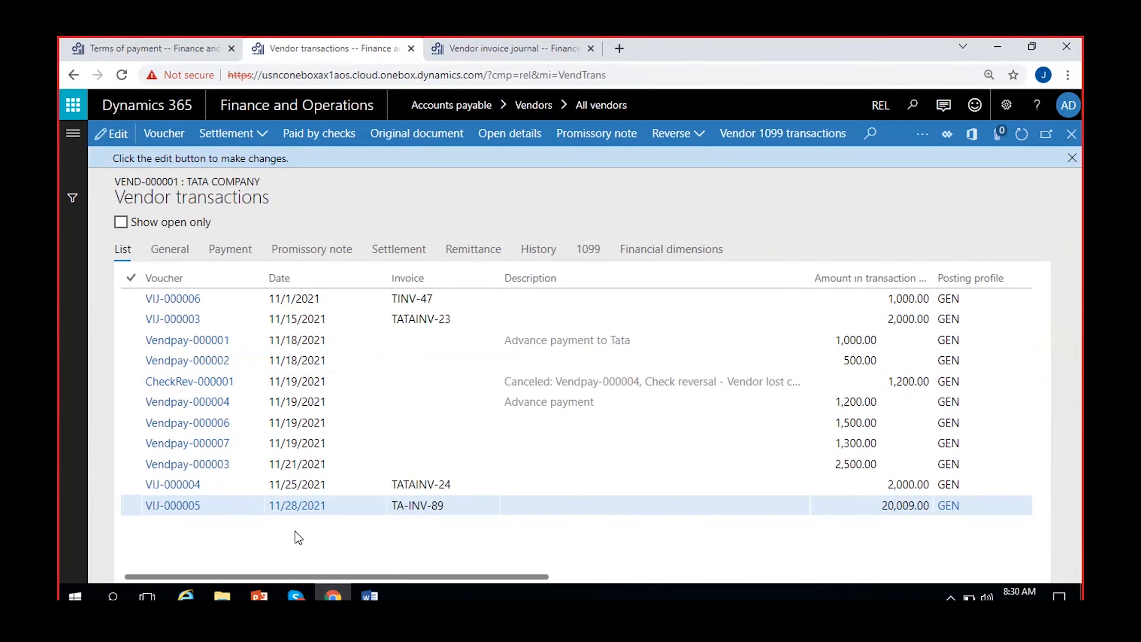
pyautogui.click(445, 298)
pyautogui.click(1072, 157)
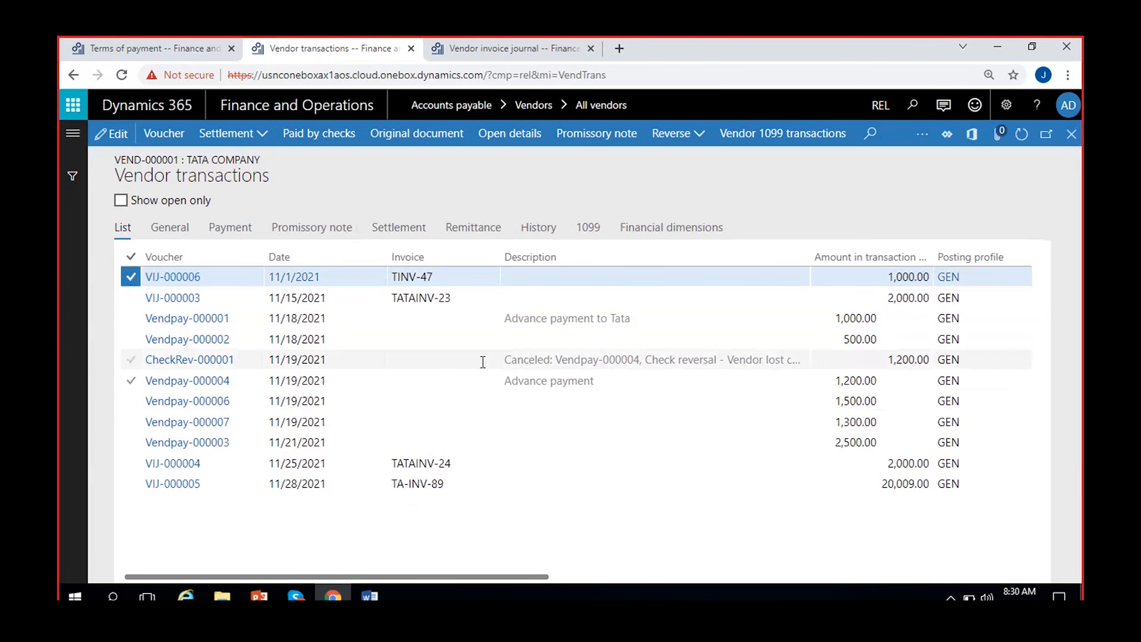
pyautogui.click(430, 277)
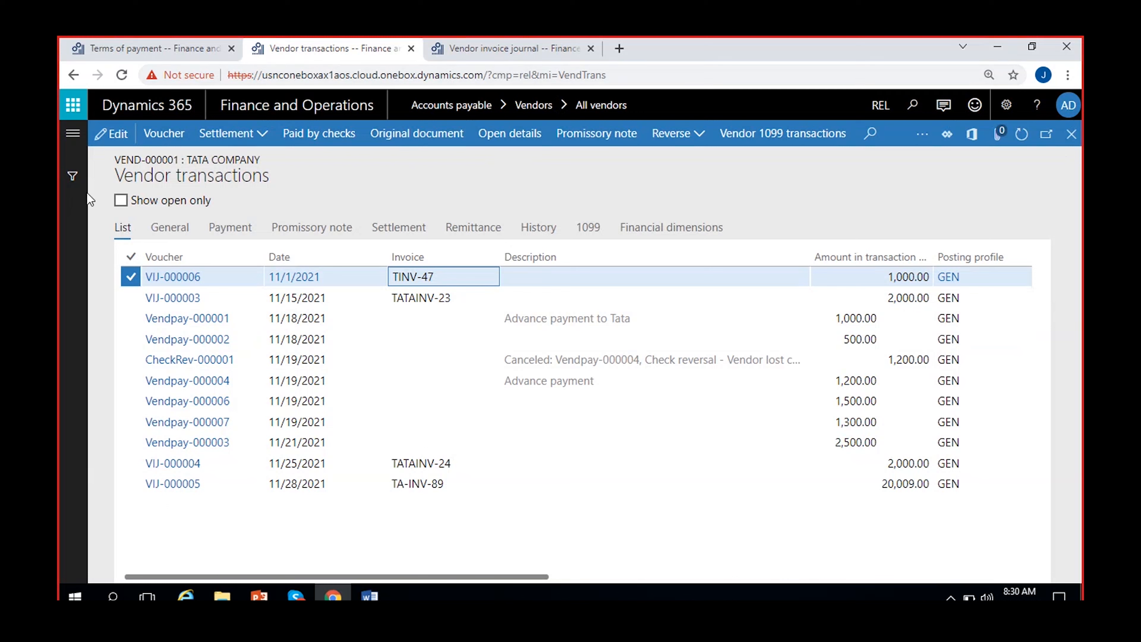
# Create a vendor payment journal with the name VendPayJou and open its lines
pyautogui.click(74, 140)
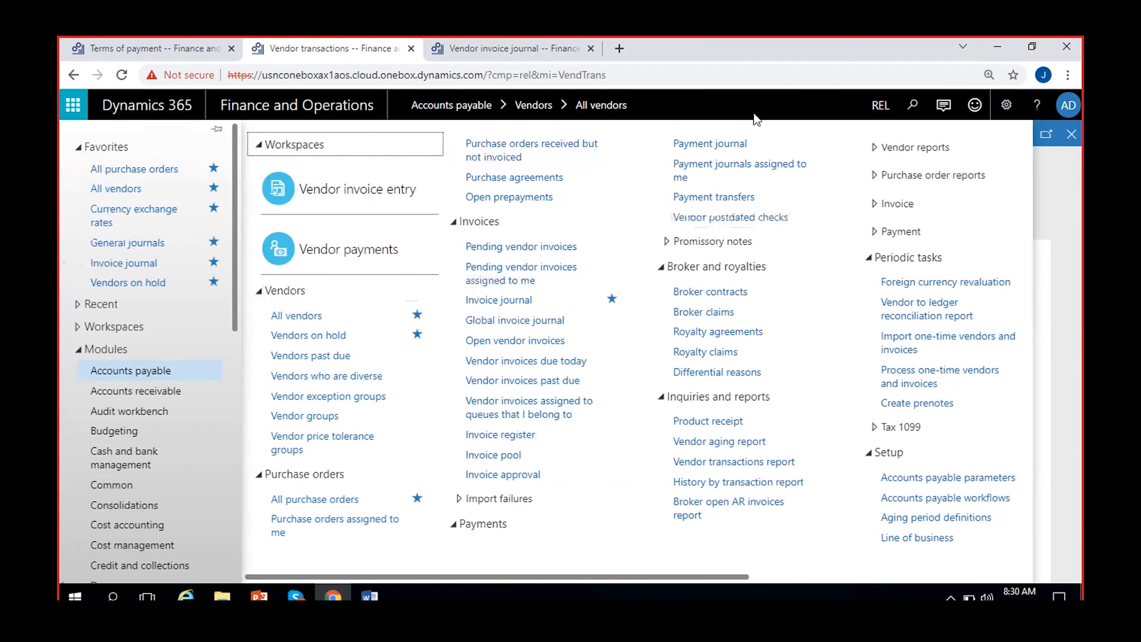
pyautogui.press('Escape')
pyautogui.hotkey('alt', 'Left')
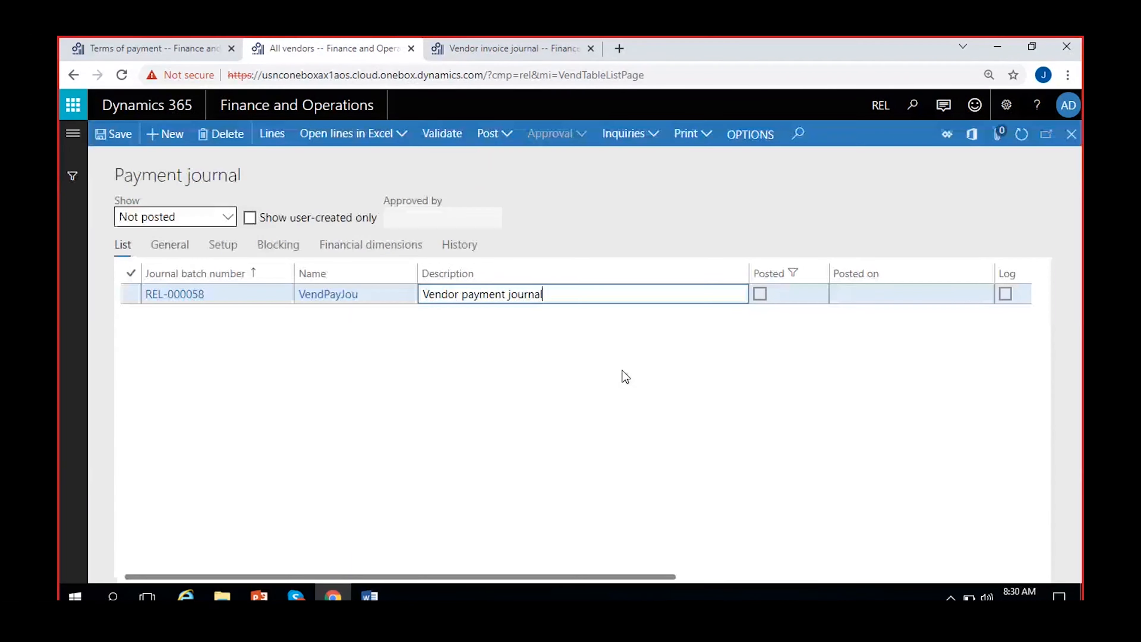
pyautogui.click(173, 137)
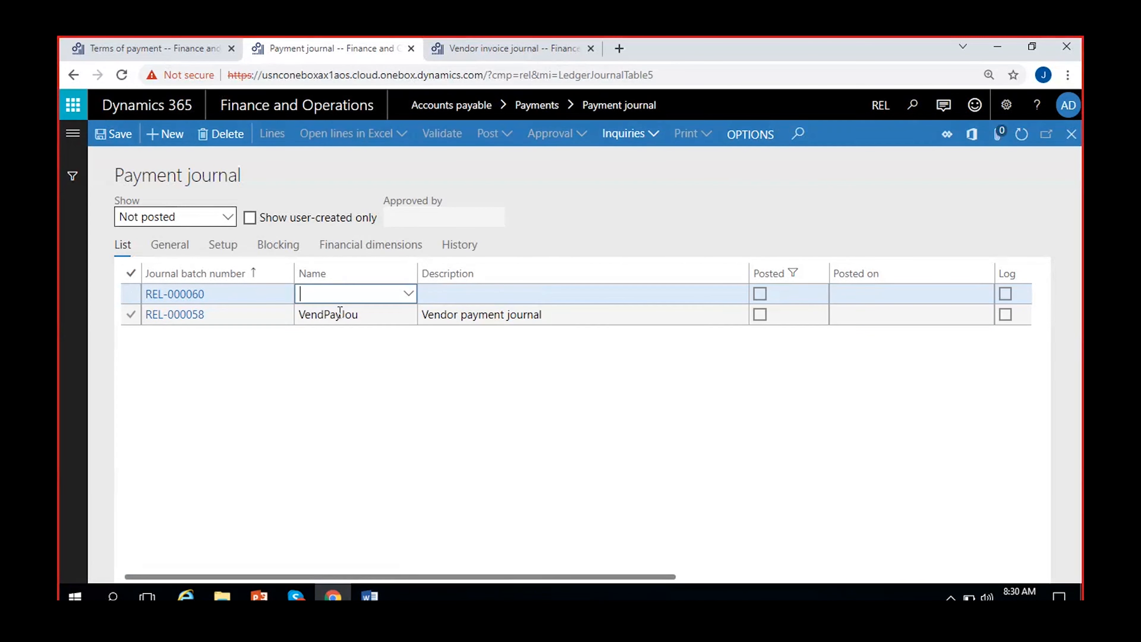
pyautogui.click(408, 295)
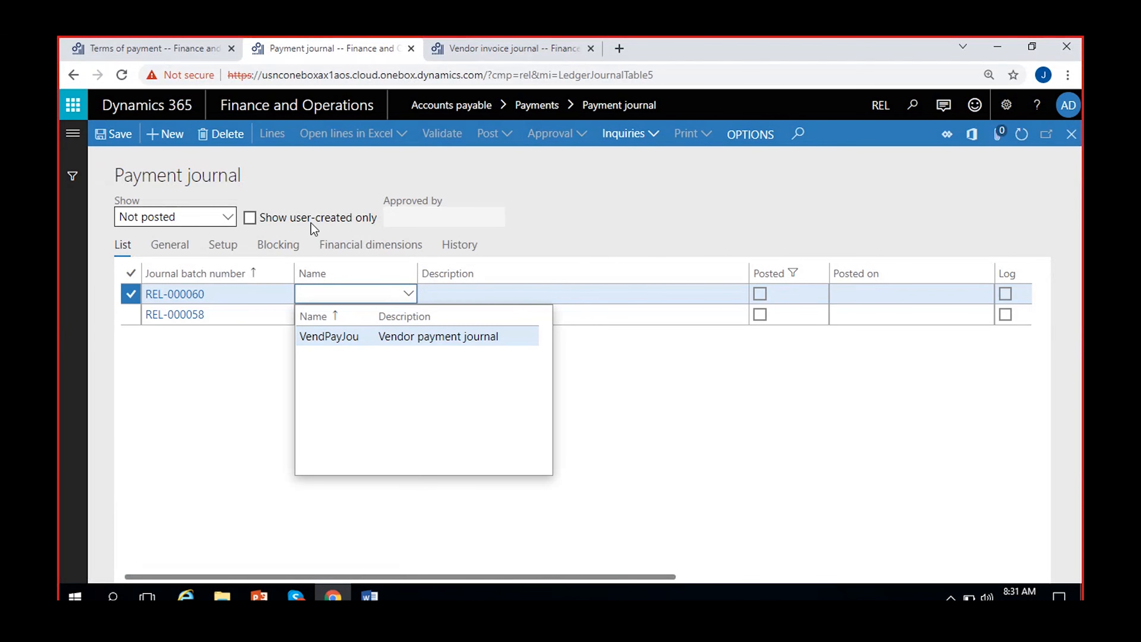
pyautogui.click(372, 336)
pyautogui.click(271, 140)
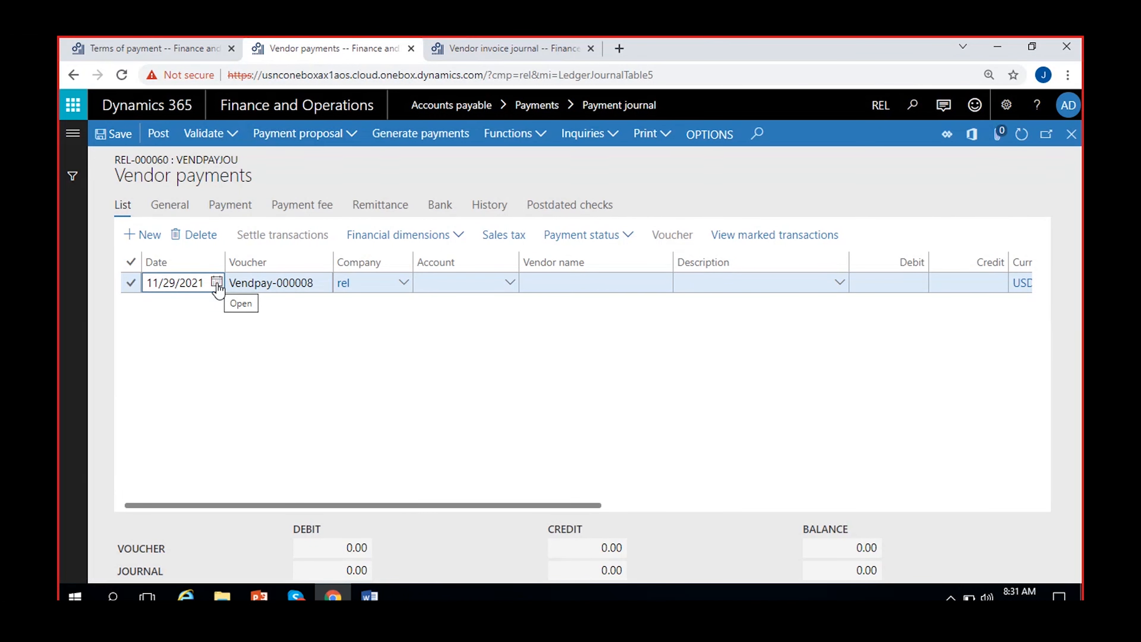
# Set the payment line's account to Tata company's vendor account, Vend-000001
pyautogui.click(510, 284)
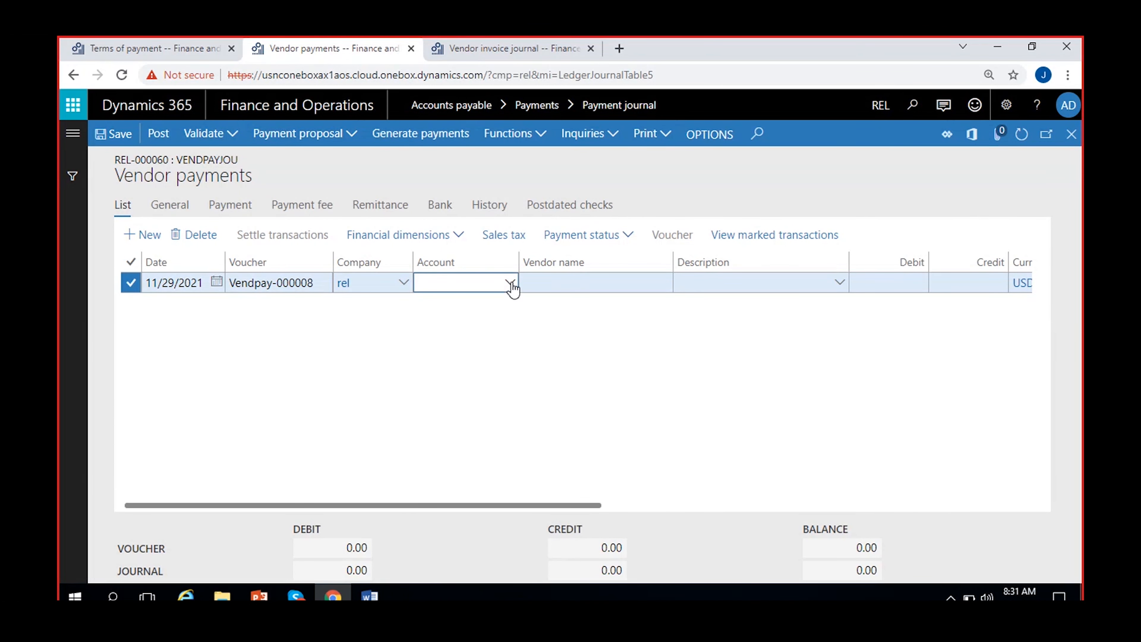
pyautogui.click(510, 283)
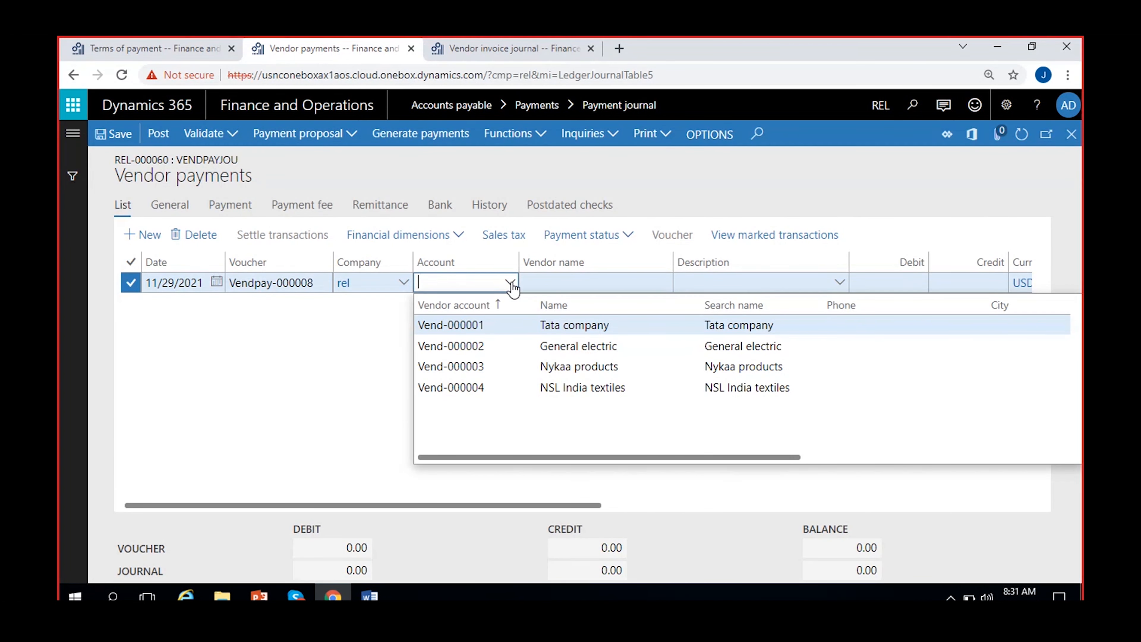
pyautogui.click(546, 326)
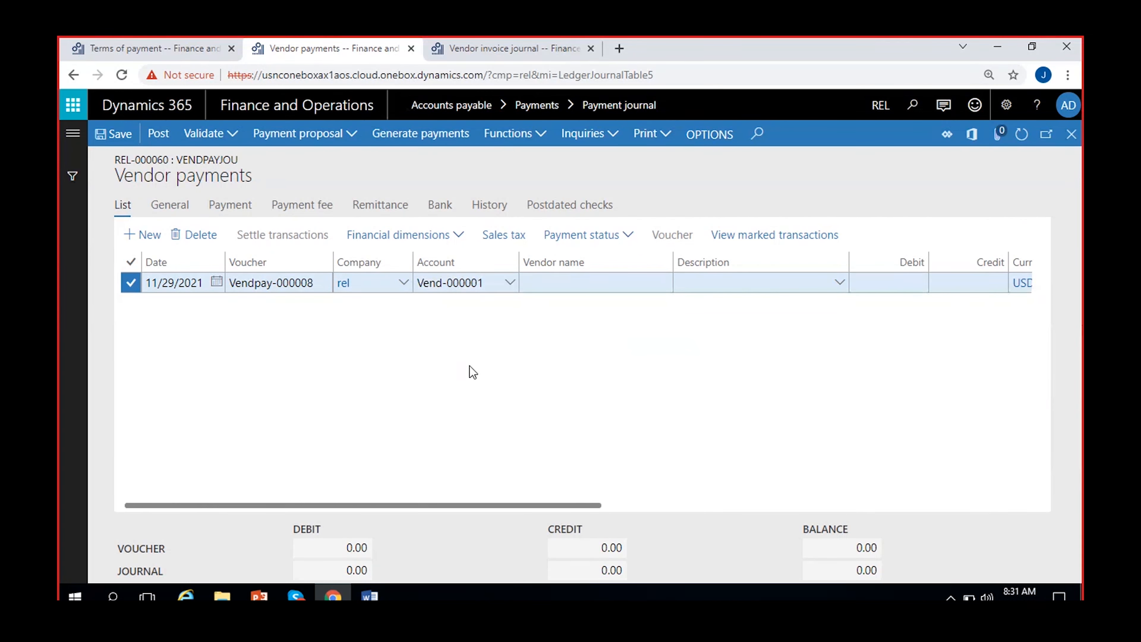
# Mark invoice TINV-47 in the transaction settlement of the Tata company payment line
pyautogui.click(294, 241)
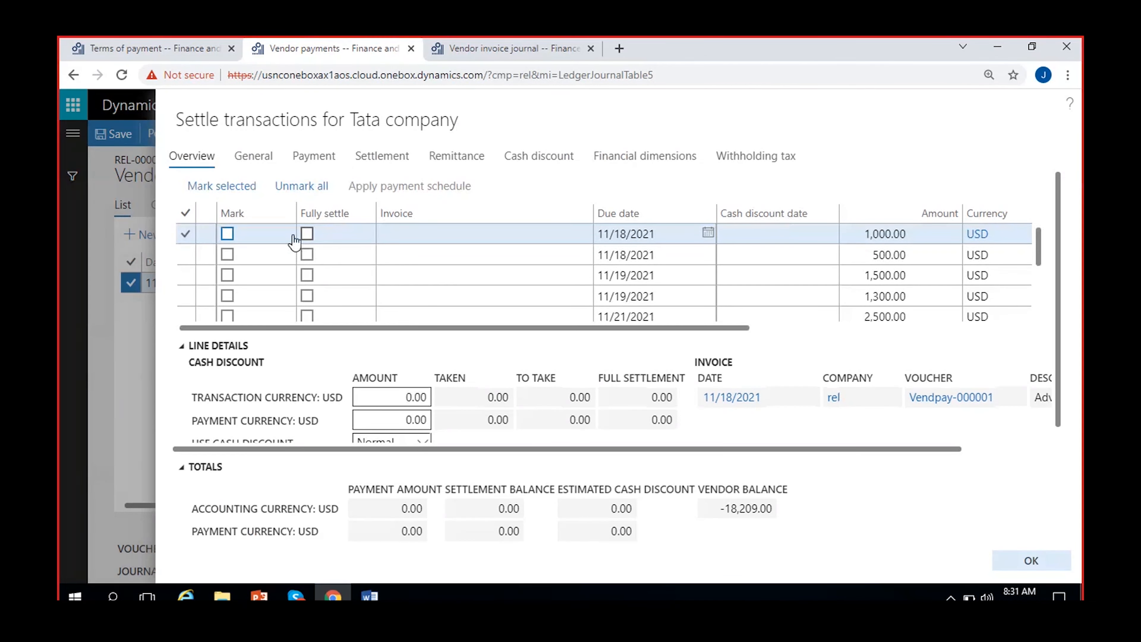
pyautogui.moveTo(1038, 245); pyautogui.dragTo(1053, 295)
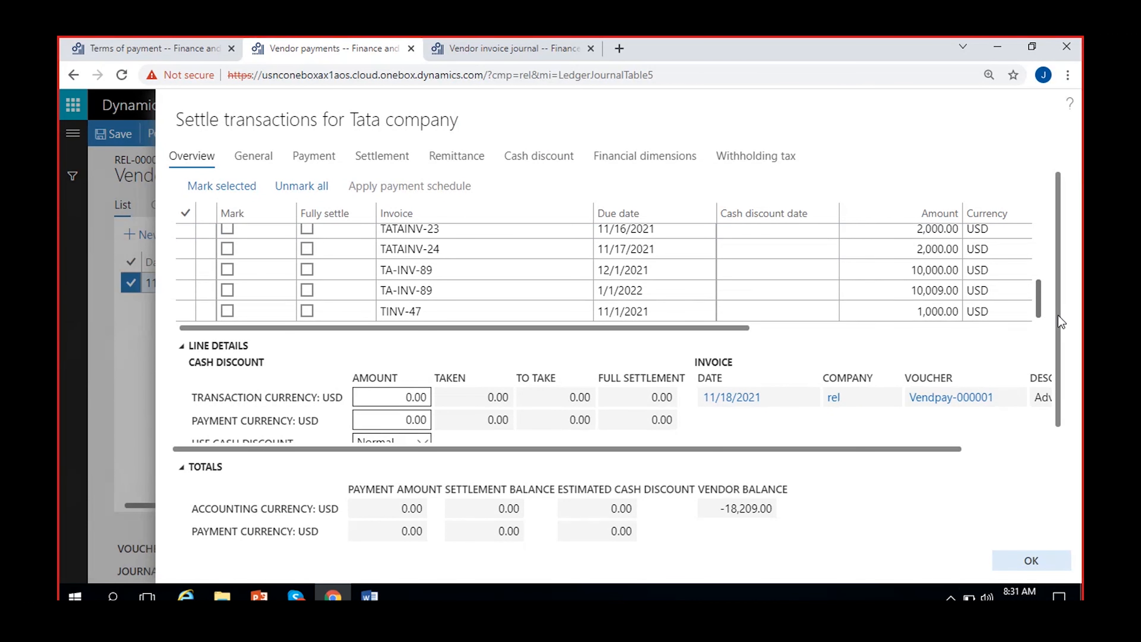
pyautogui.click(459, 315)
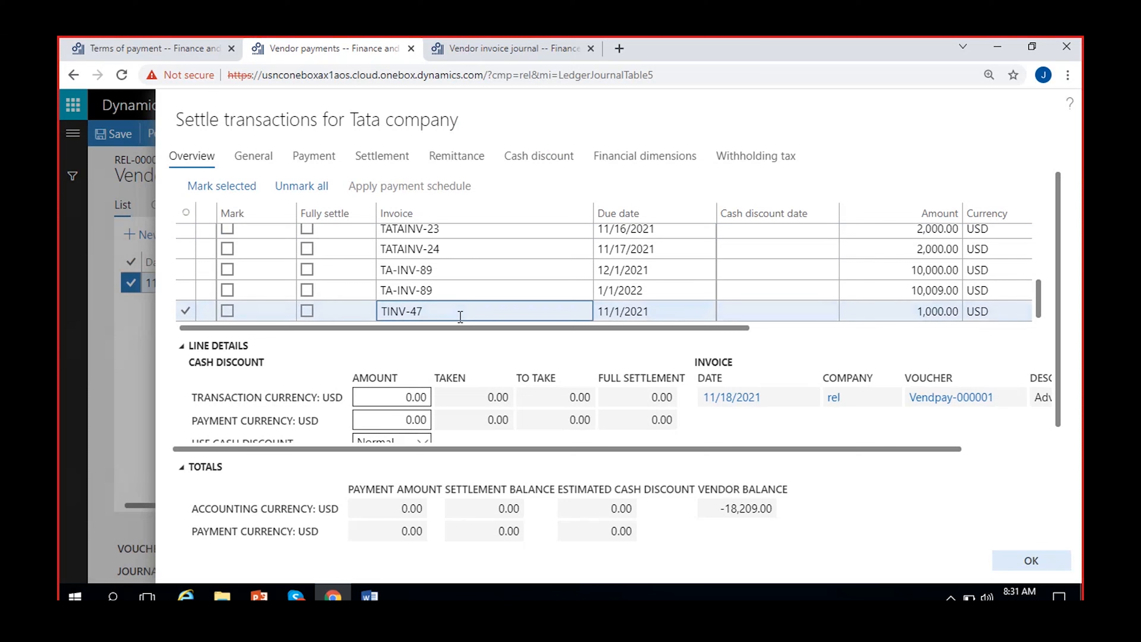
pyautogui.click(227, 311)
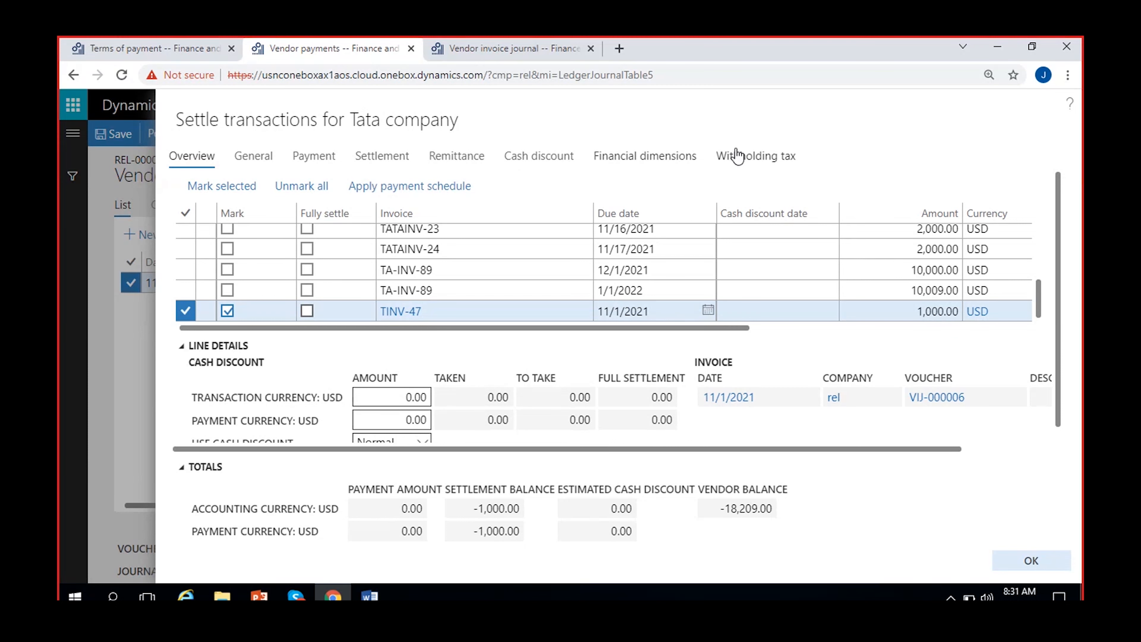
# Look at the Apply payment schedule options for invoice TINV-47, cancel them, and review the remaining settlement columns
pyautogui.click(422, 187)
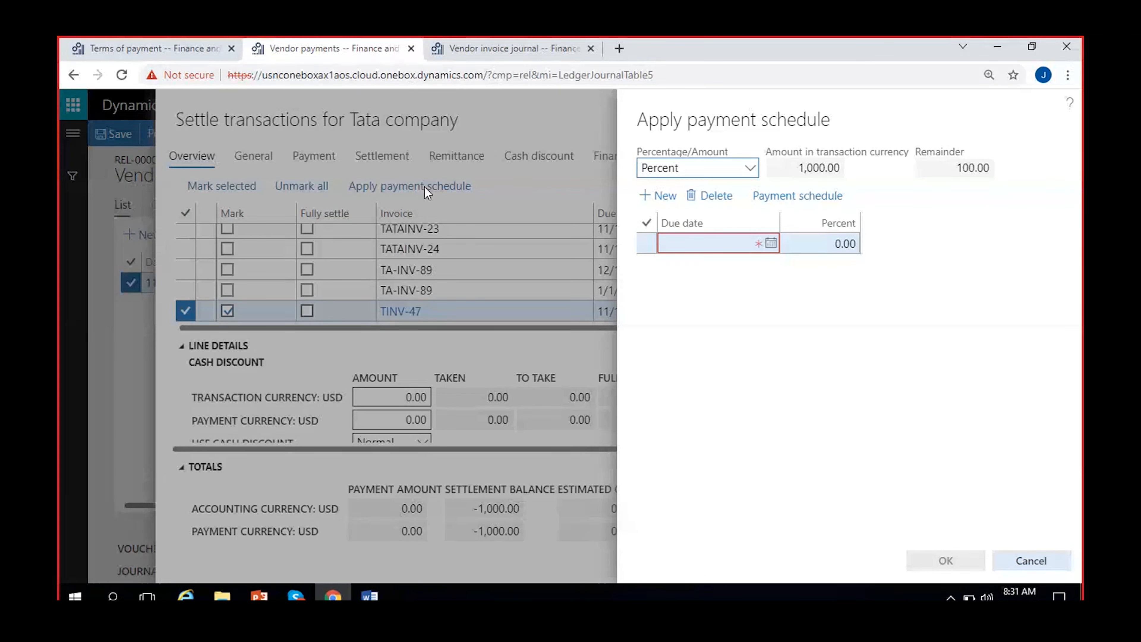
pyautogui.click(1013, 560)
pyautogui.moveTo(718, 327); pyautogui.dragTo(1024, 338)
pyautogui.moveTo(877, 332); pyautogui.dragTo(474, 342)
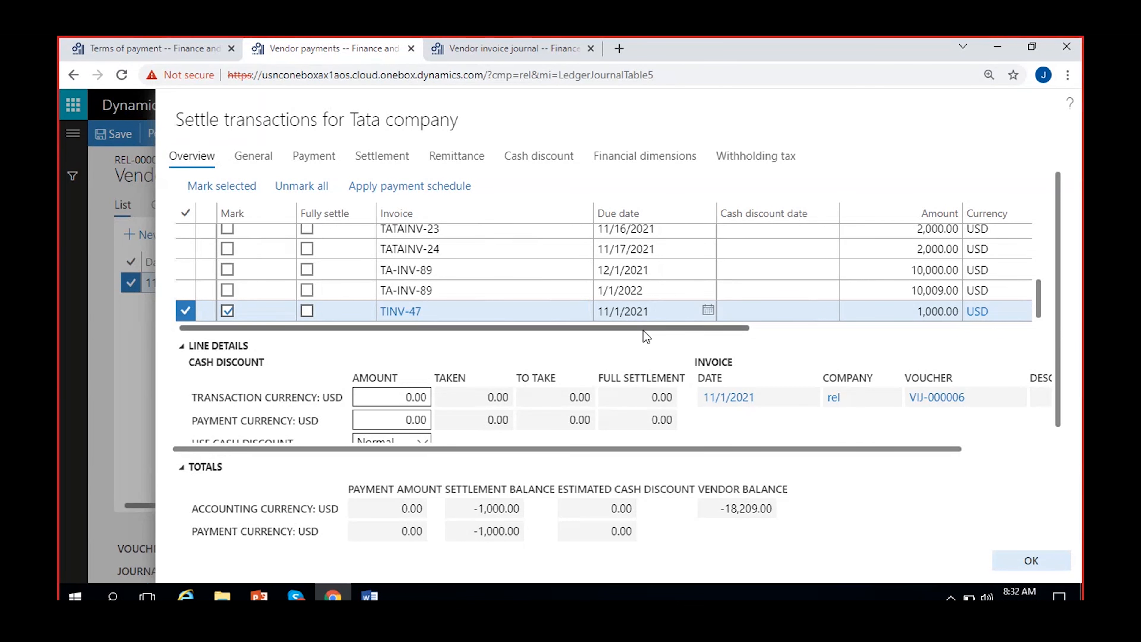
pyautogui.scroll(-1, 519, 378)
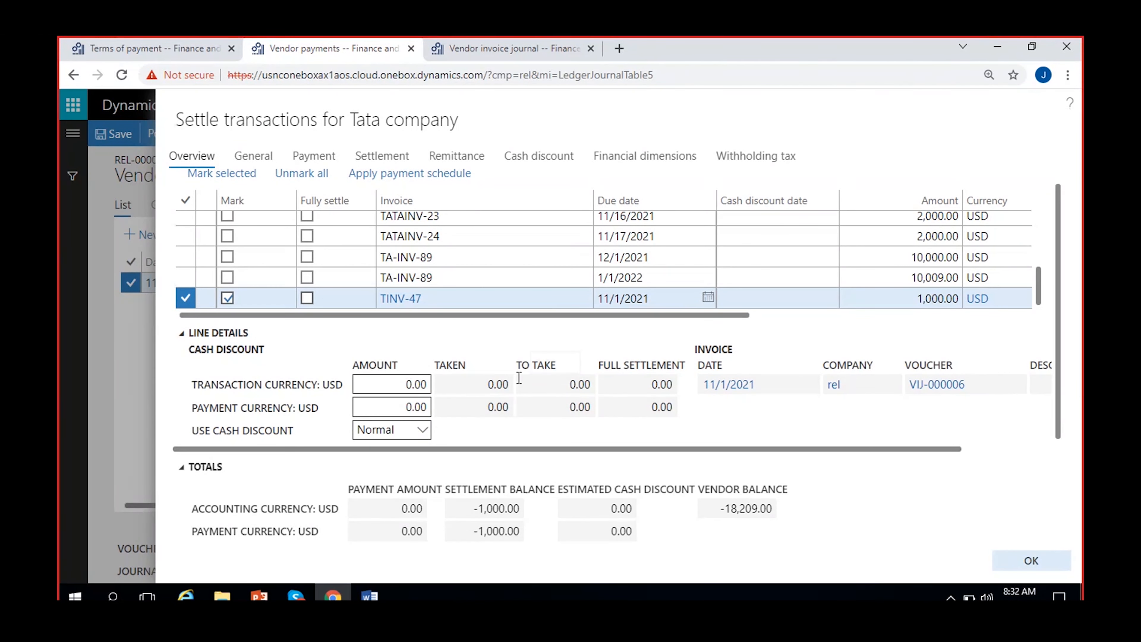
# Check the FQ-3months terms of payment, including the available payment methods, and save the record
pyautogui.click(135, 45)
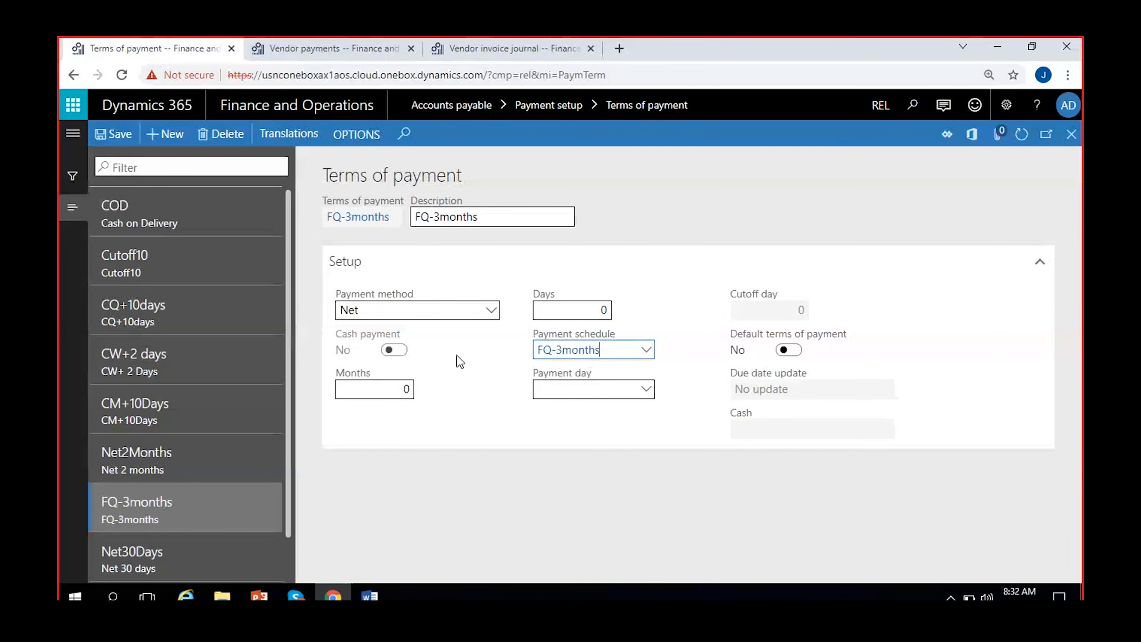
pyautogui.click(492, 310)
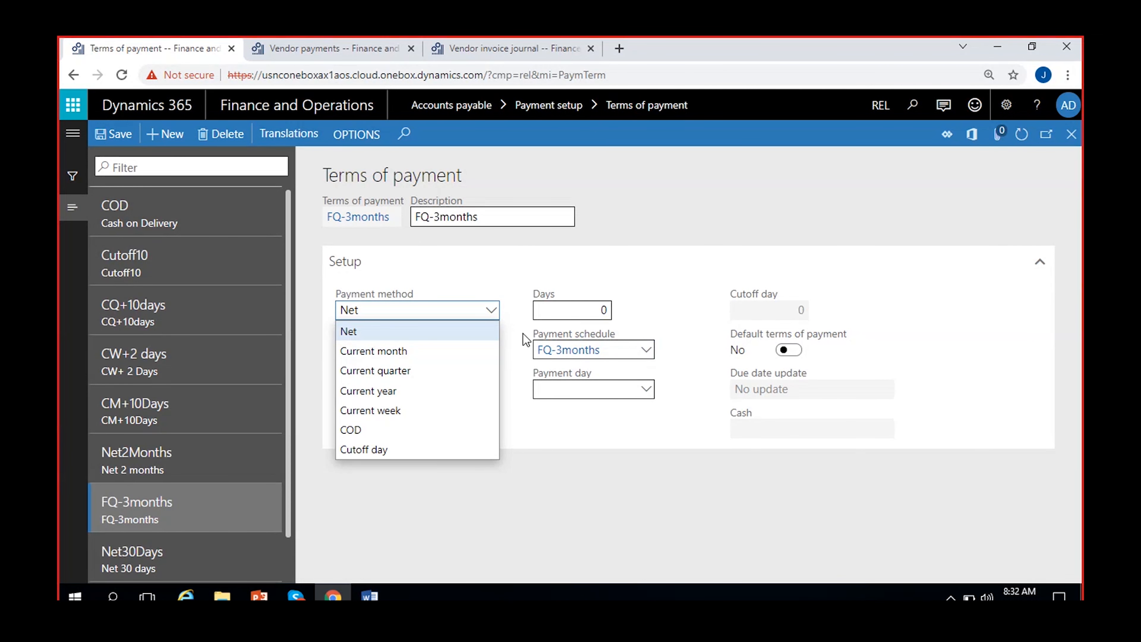
pyautogui.click(513, 385)
pyautogui.click(111, 135)
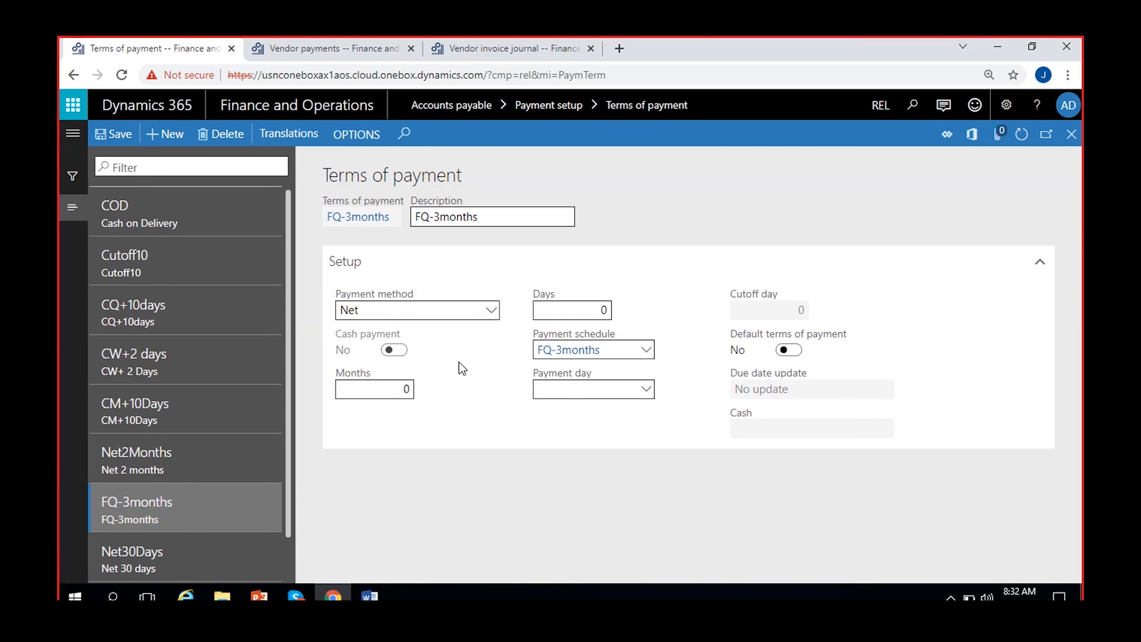
# Unmark invoice TINV-47 in the settlement and set the vendor payment line's date to 12/1/2021
pyautogui.click(302, 44)
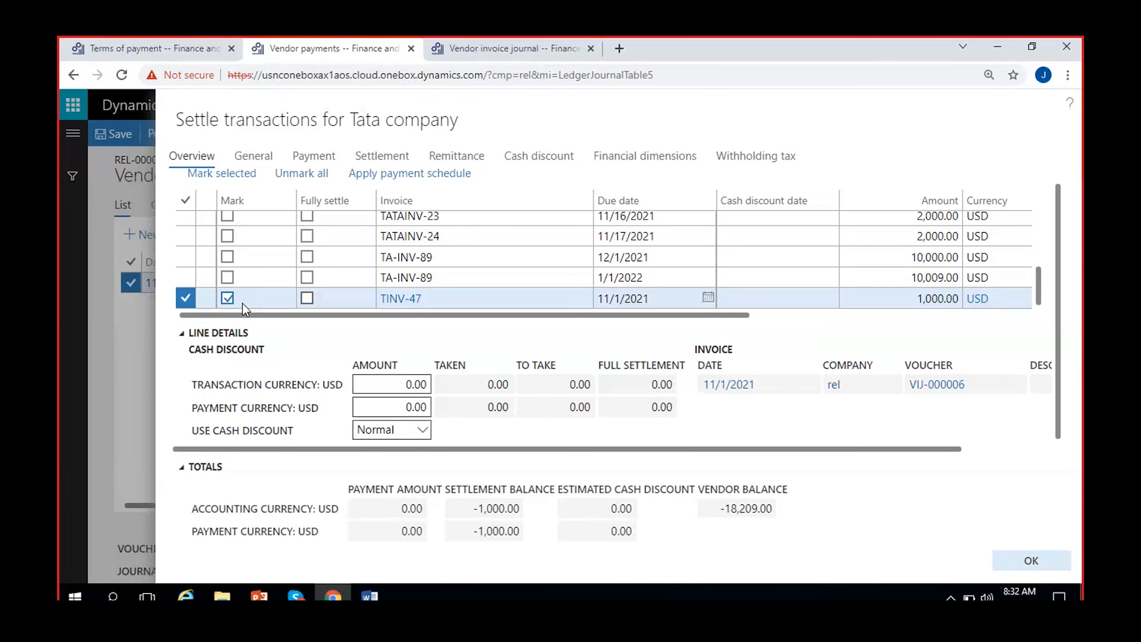
pyautogui.click(227, 298)
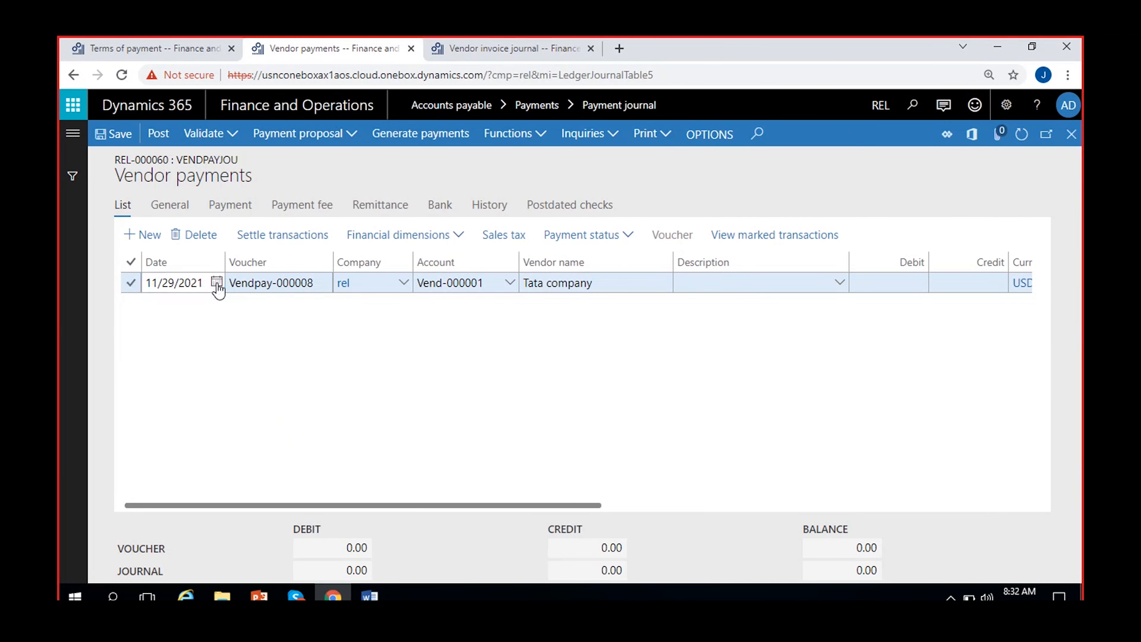
pyautogui.click(216, 281)
pyautogui.click(302, 316)
pyautogui.click(233, 367)
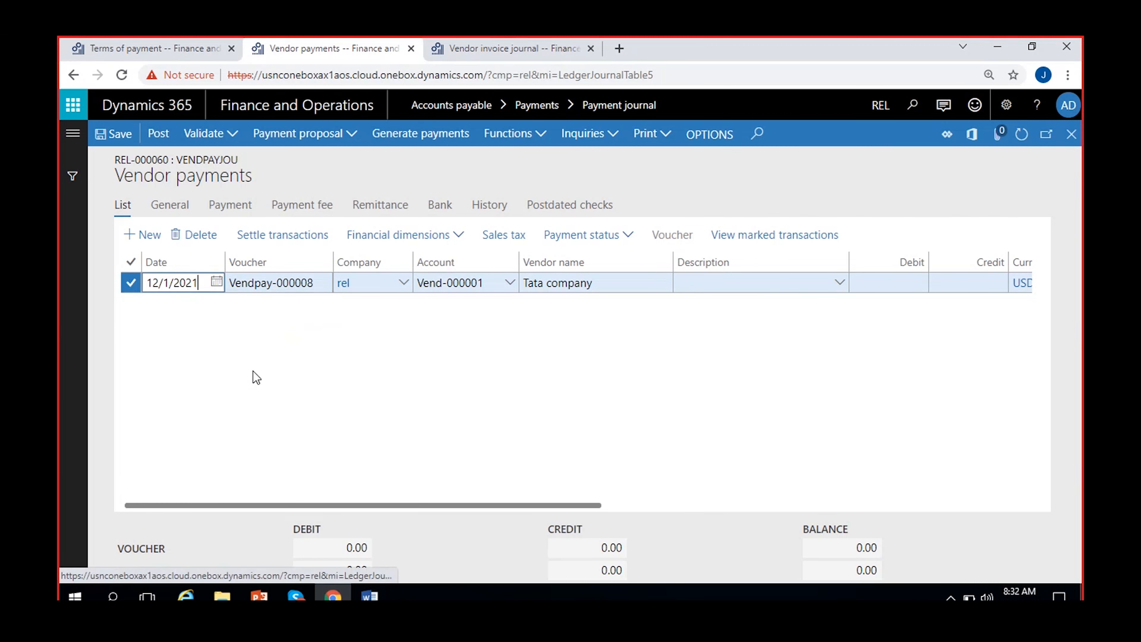
# Settle invoice TINV-47 against the payment line and check the line's remaining columns
pyautogui.click(286, 239)
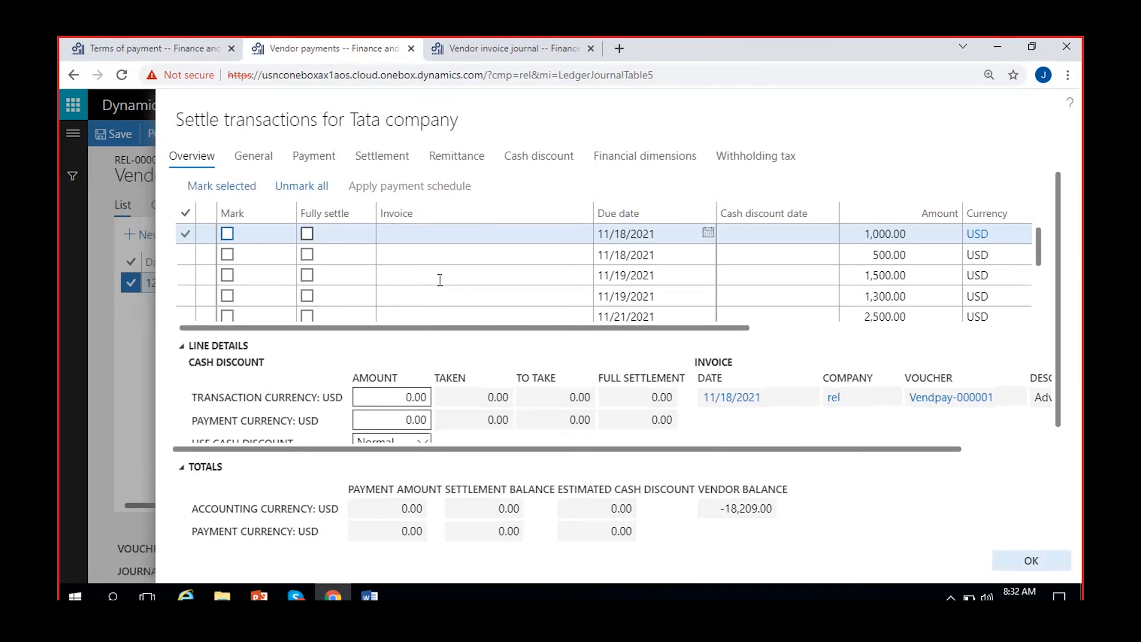
pyautogui.scroll(-3, 460, 303)
pyautogui.click(228, 311)
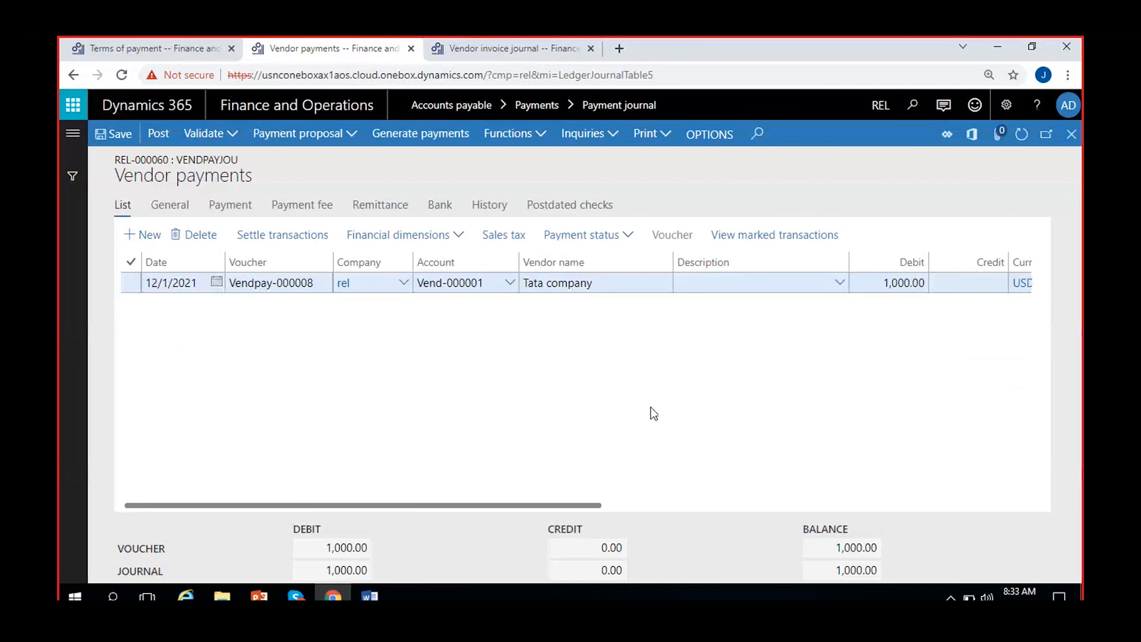
pyautogui.hscroll(3, 654, 413)
# Create new terms of payment with Net3months as both the name and the description
pyautogui.click(153, 48)
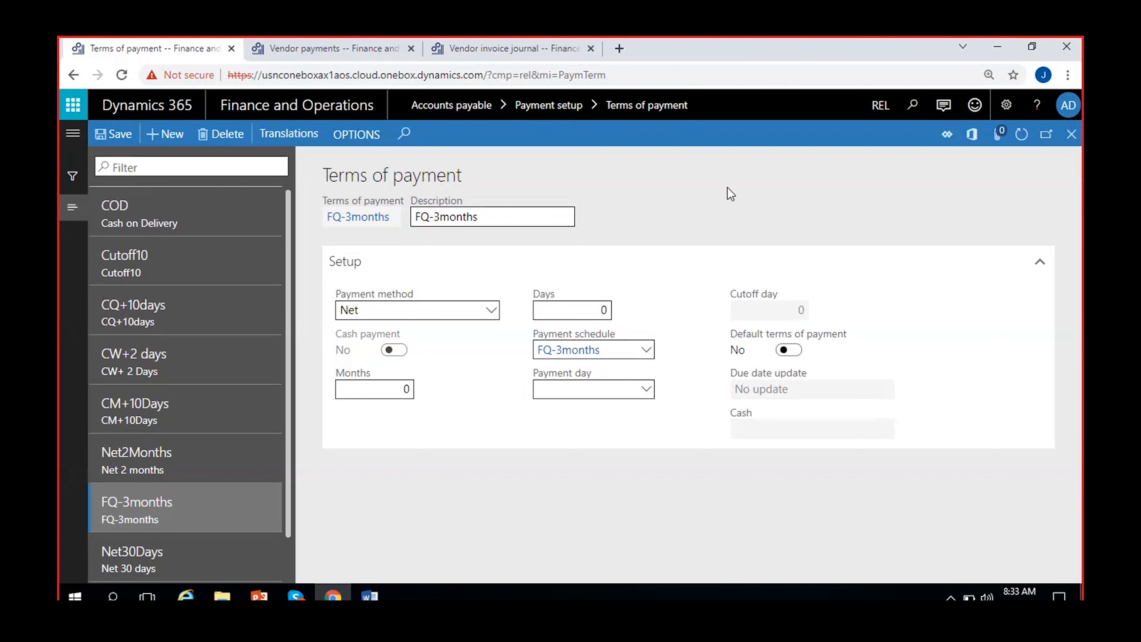
pyautogui.click(169, 135)
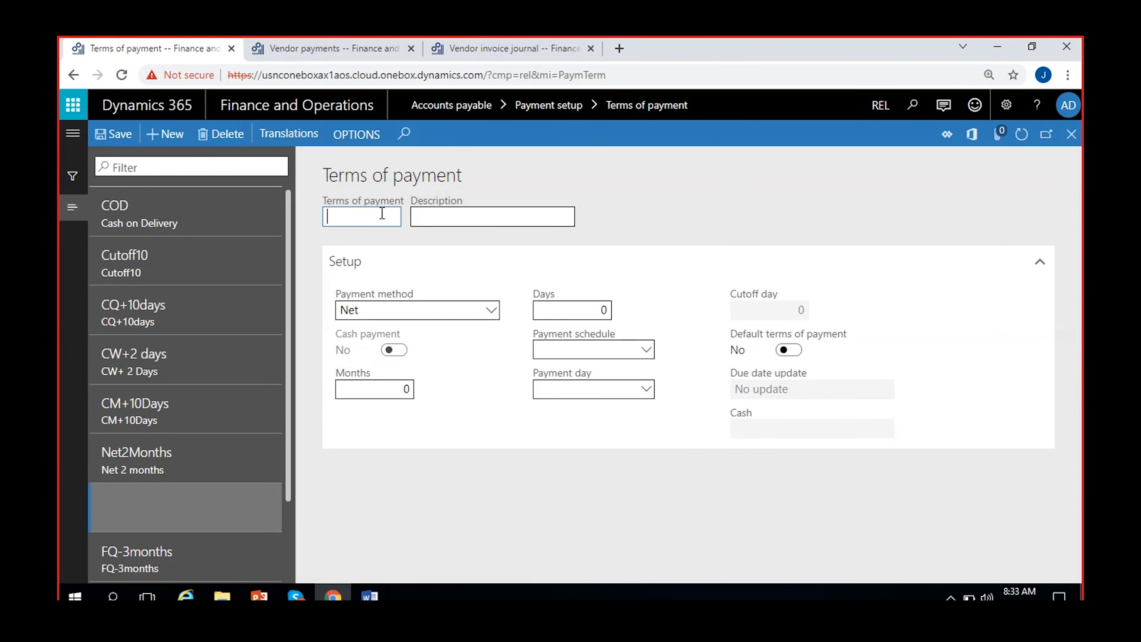
pyautogui.write('Net')
pyautogui.write('90')
pyautogui.doubleClick(362, 217)
pyautogui.click(365, 219)
pyautogui.press('BackSpace')
pyautogui.press('BackSpace')
pyautogui.write('3months')
pyautogui.doubleClick(365, 219)
pyautogui.hotkey('ctrl', 'c')
pyautogui.click(450, 215)
pyautogui.hotkey('ctrl', 'v')
# Set the Net3months terms to 3 months with the FQ-3months payment schedule and save the record
pyautogui.click(395, 390)
pyautogui.write('3')
pyautogui.click(645, 349)
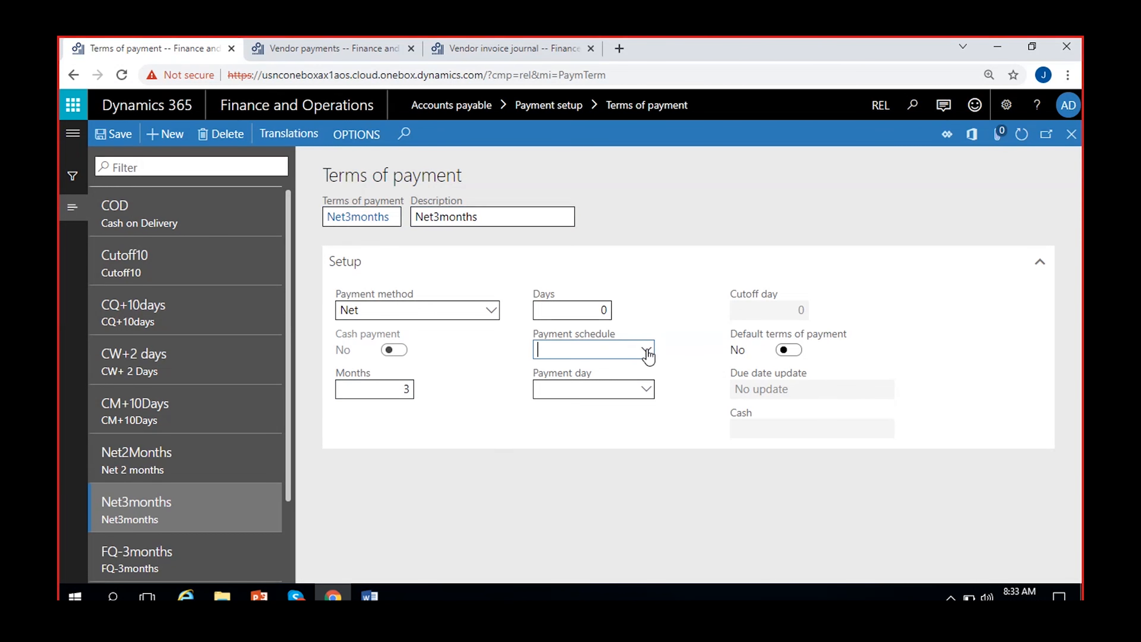
pyautogui.click(646, 351)
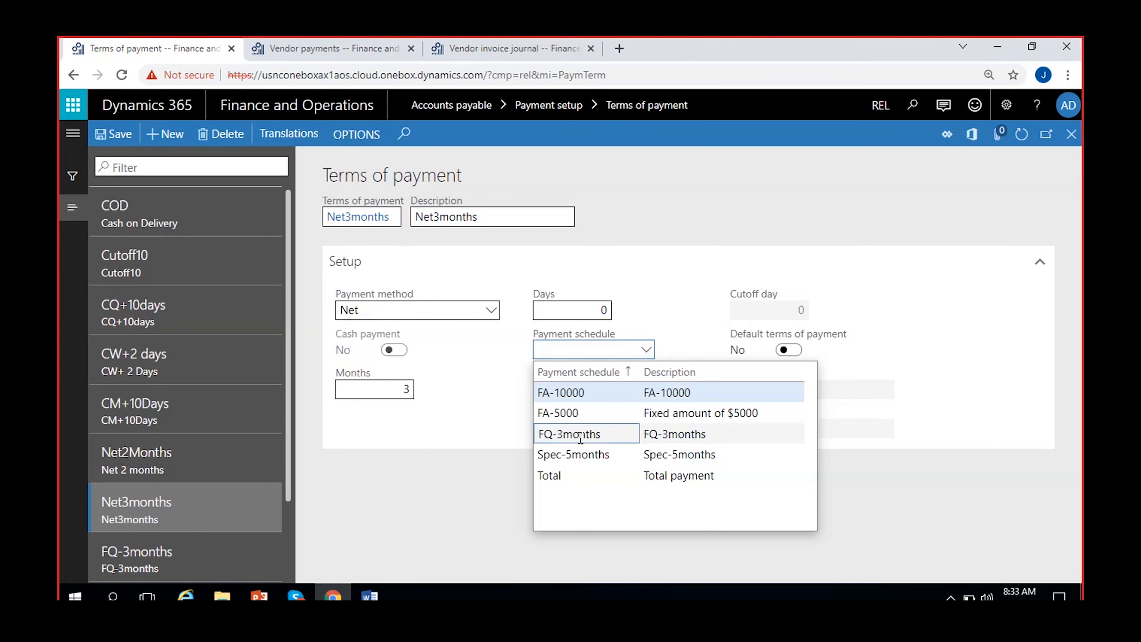
pyautogui.click(566, 433)
pyautogui.click(110, 137)
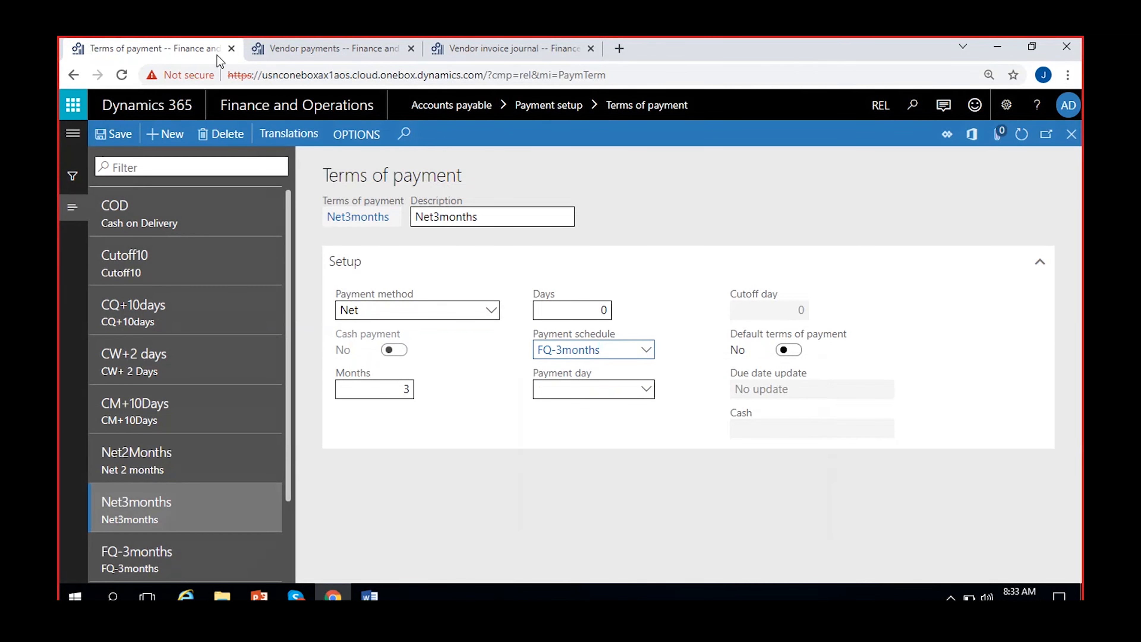
# Create a new vendor invoice journal with the name VendInvJou and open its lines
pyautogui.click(476, 50)
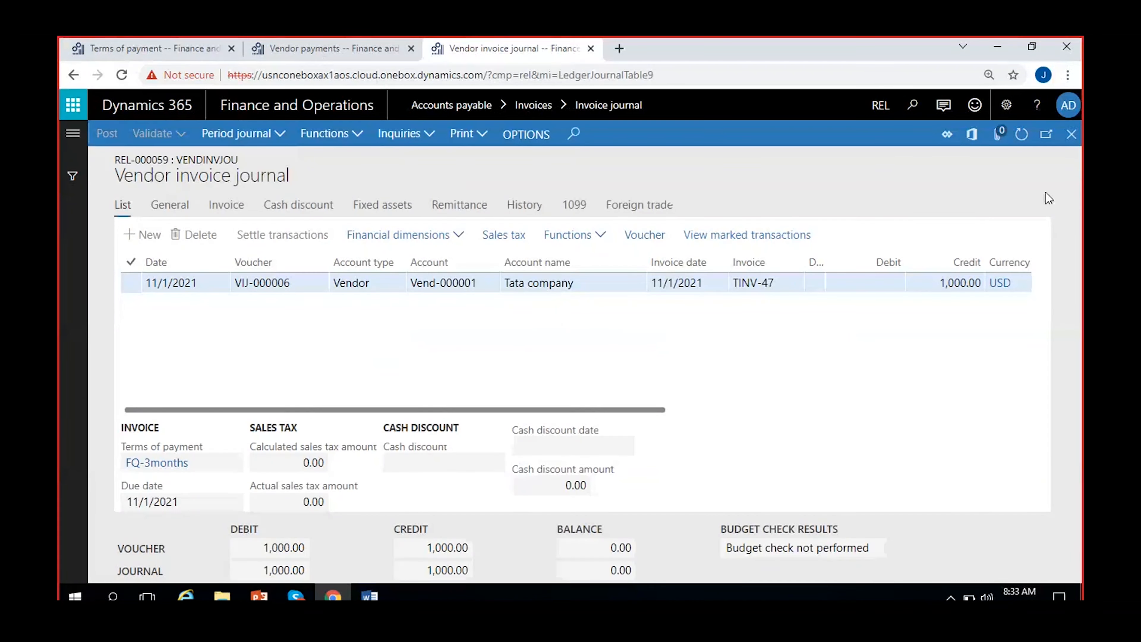
pyautogui.press('Escape')
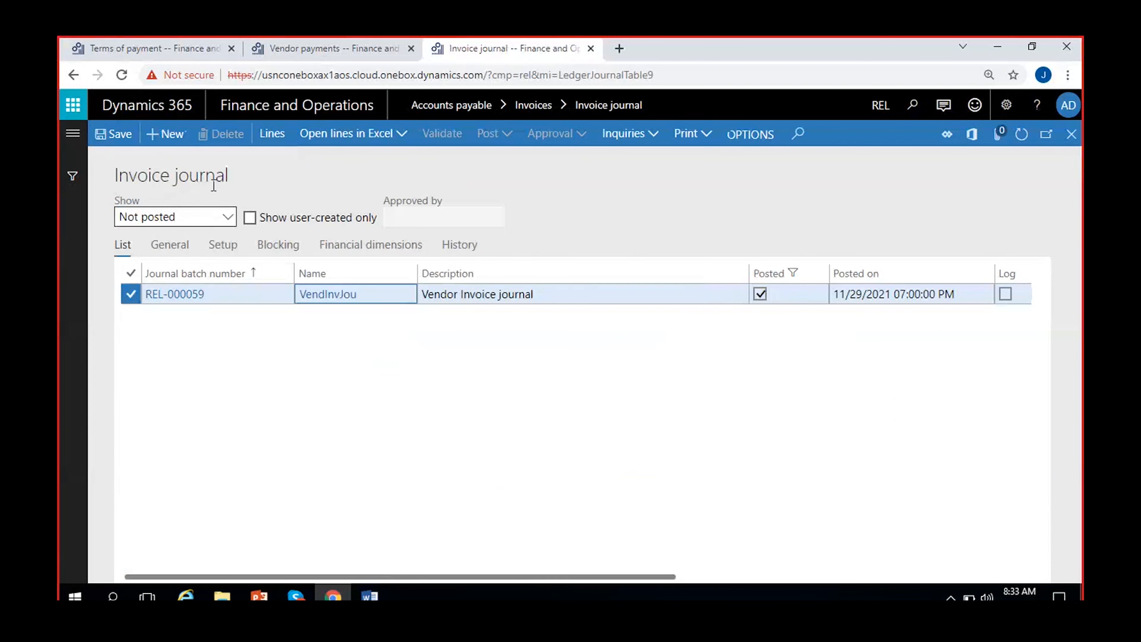
pyautogui.hotkey('alt', 'n')
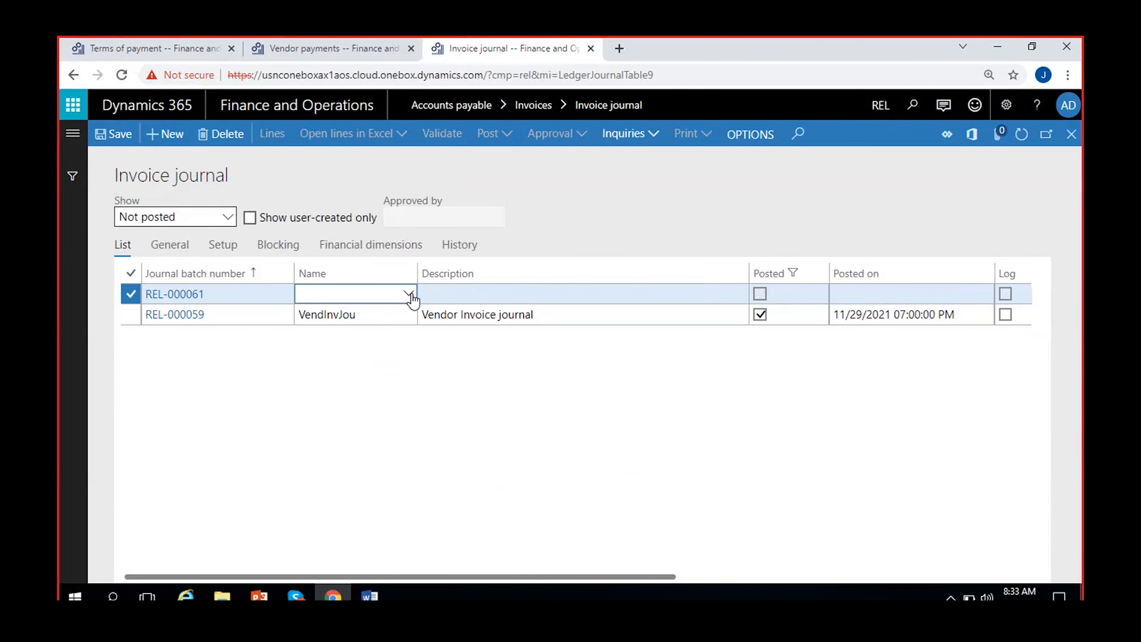
pyautogui.click(408, 293)
pyautogui.click(385, 335)
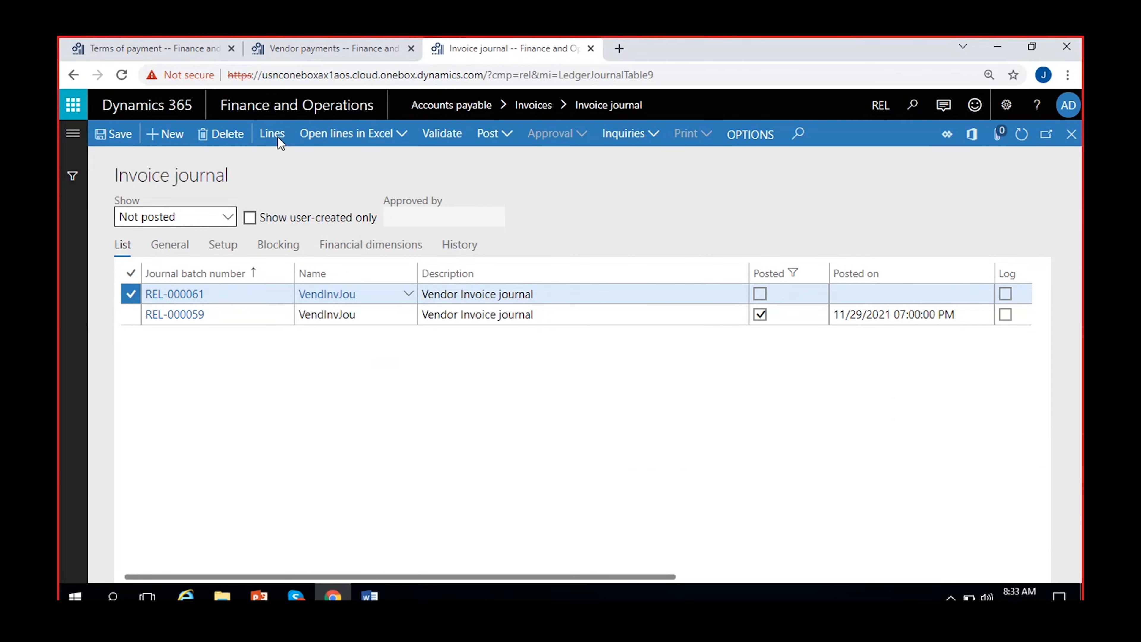
pyautogui.click(278, 139)
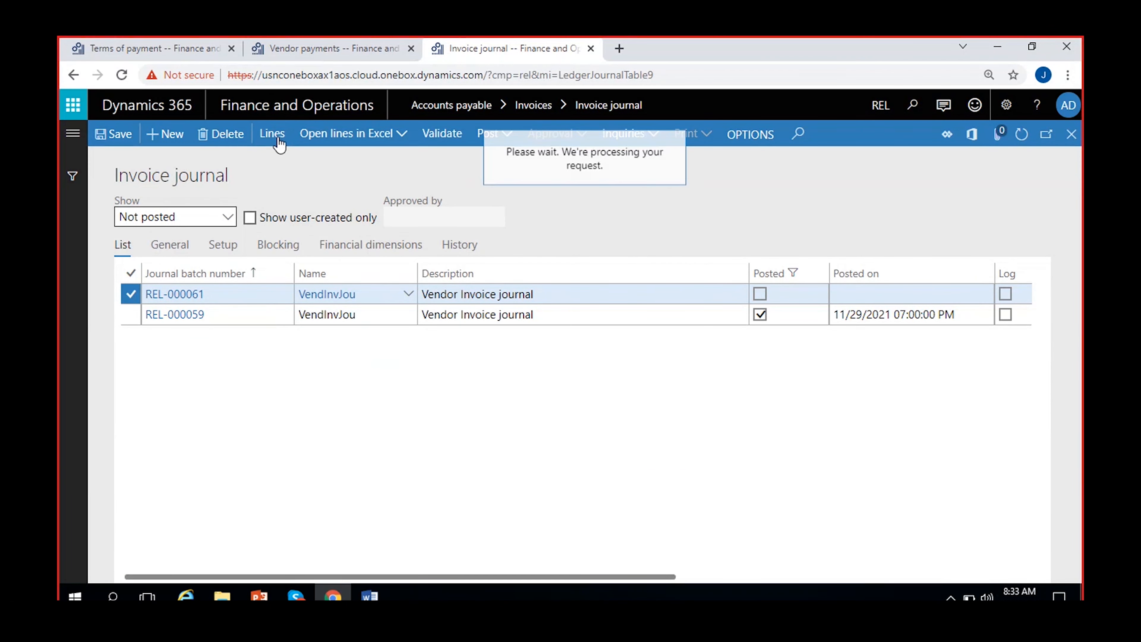
# Fill the invoice line with the Tata company vendor account, invoice date 11/1/2021 and invoice number TINV-48
pyautogui.click(490, 283)
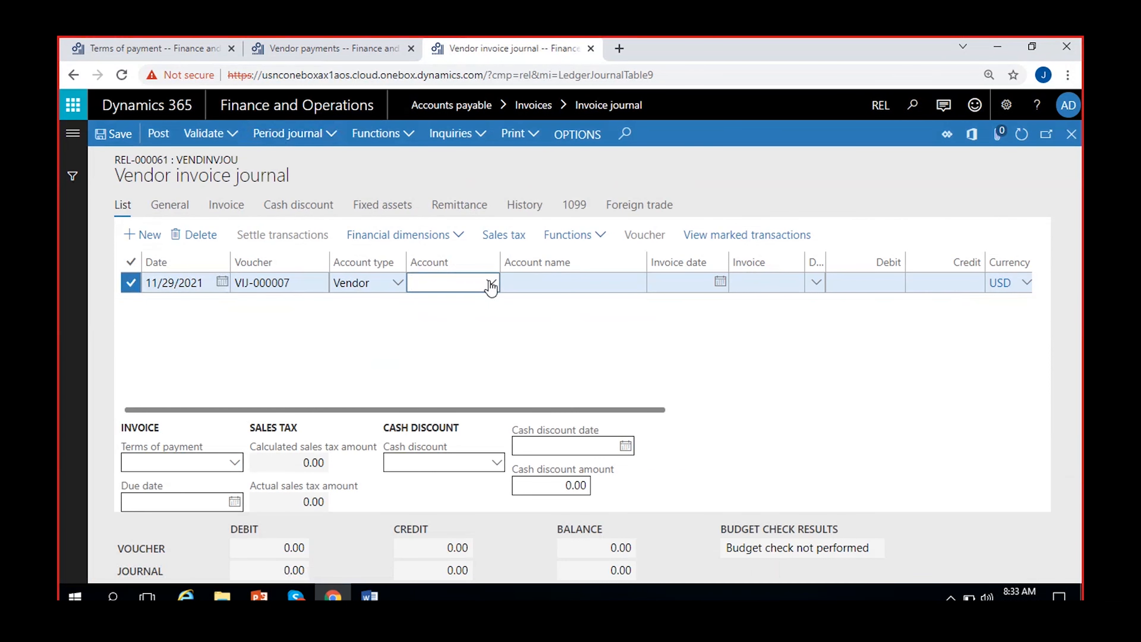
pyautogui.click(479, 324)
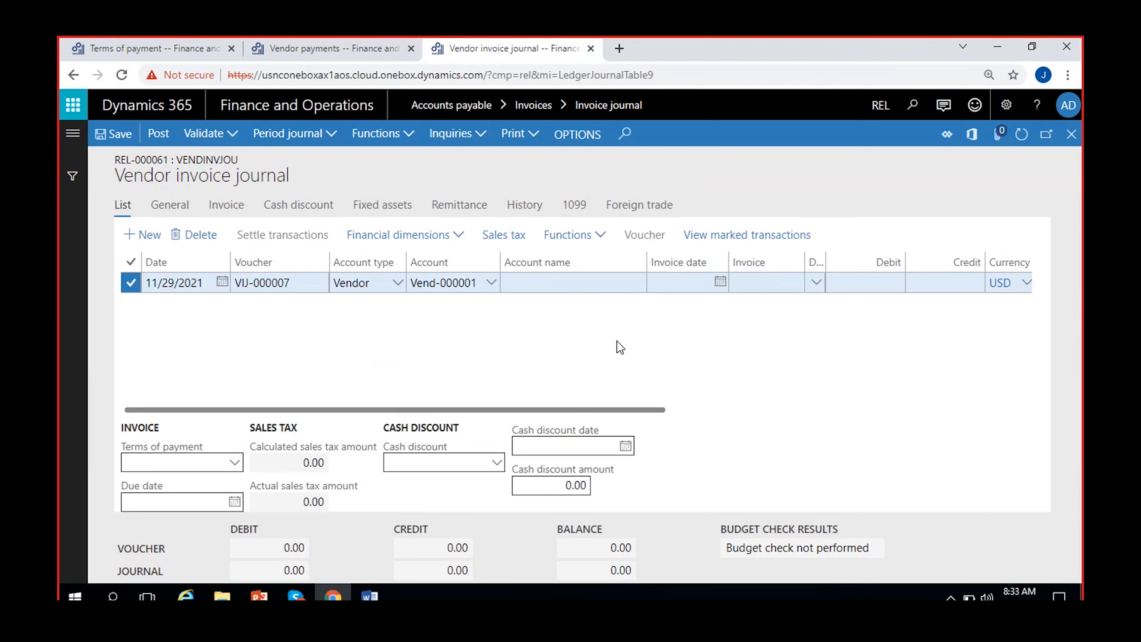
pyautogui.click(722, 287)
pyautogui.click(694, 367)
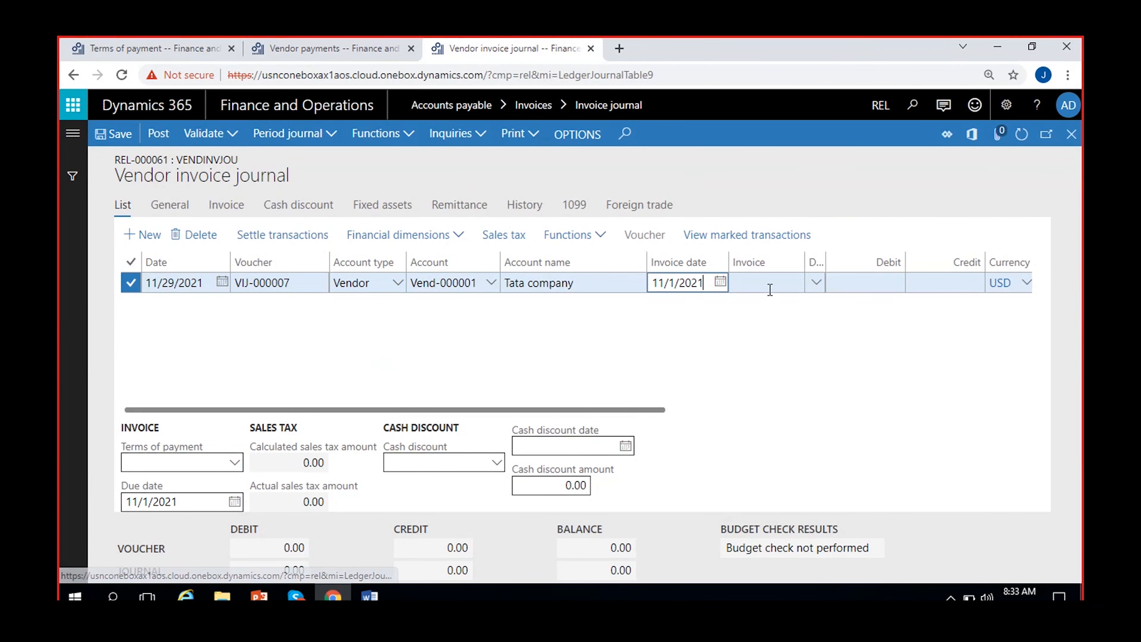
pyautogui.write('T')
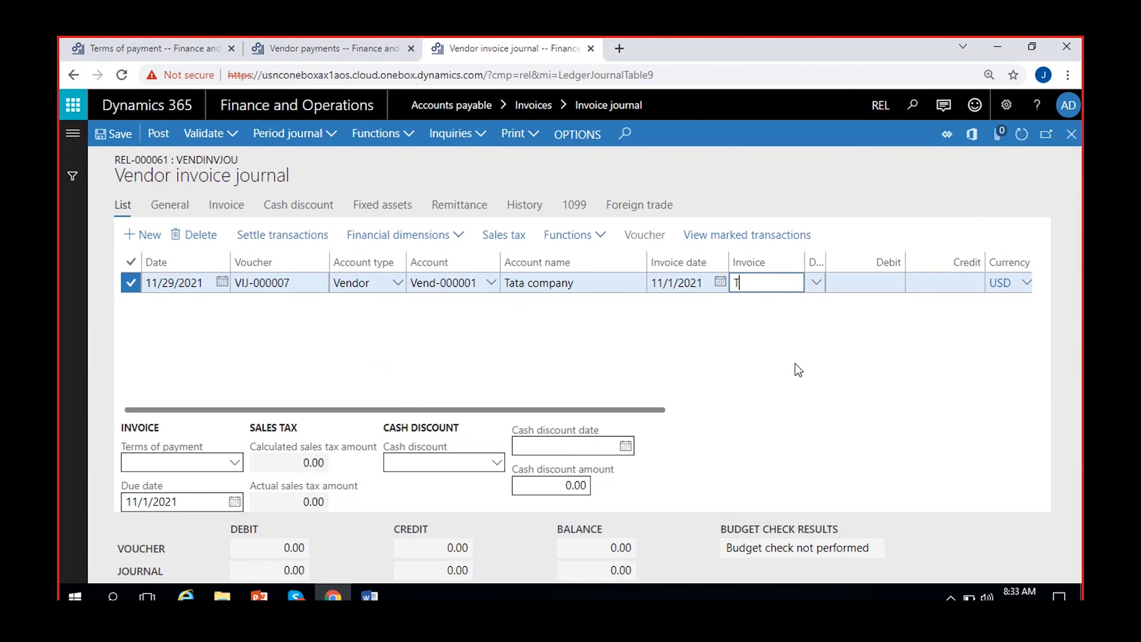
pyautogui.write('INV-48')
# Enter a credit of 1,200.00 on the TINV-48 line and choose Travel expenses as the ledger offset account
pyautogui.hscroll(3, 768, 361)
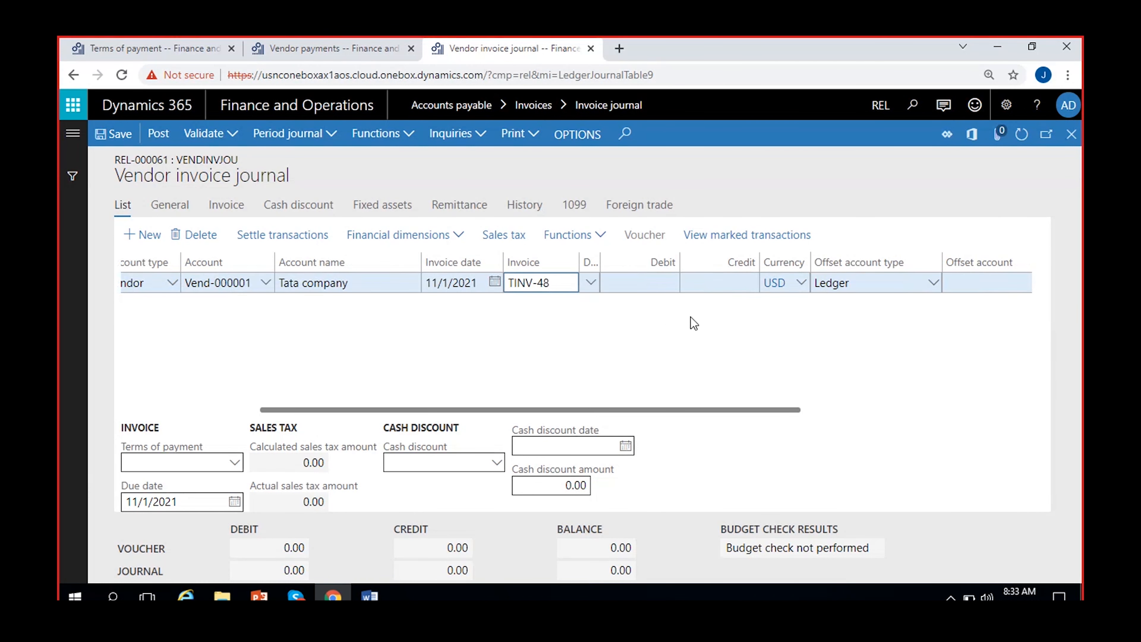
pyautogui.click(725, 281)
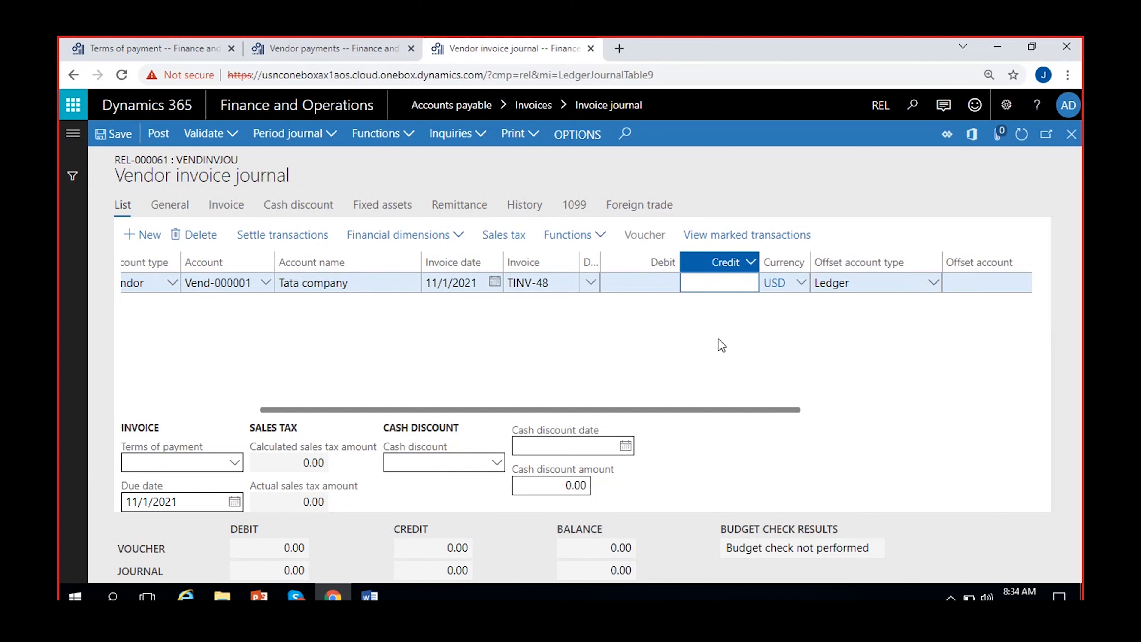
pyautogui.write('1,200.00')
pyautogui.hscroll(3, 811, 371)
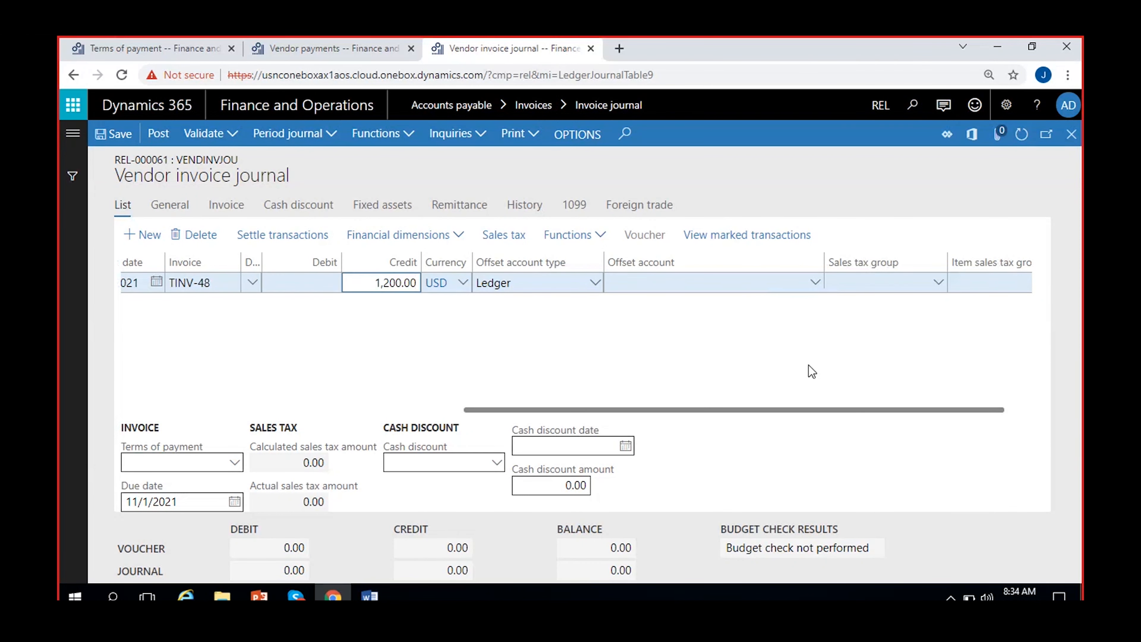
pyautogui.hscroll(1, 811, 371)
pyautogui.click(774, 286)
pyautogui.write('5--')
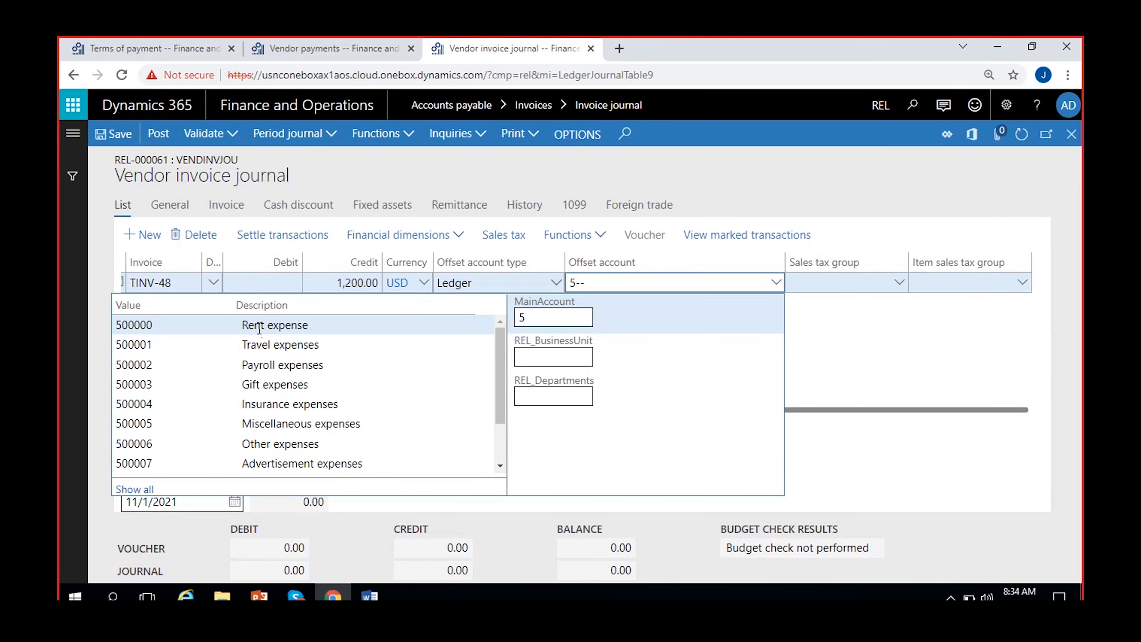
pyautogui.click(261, 345)
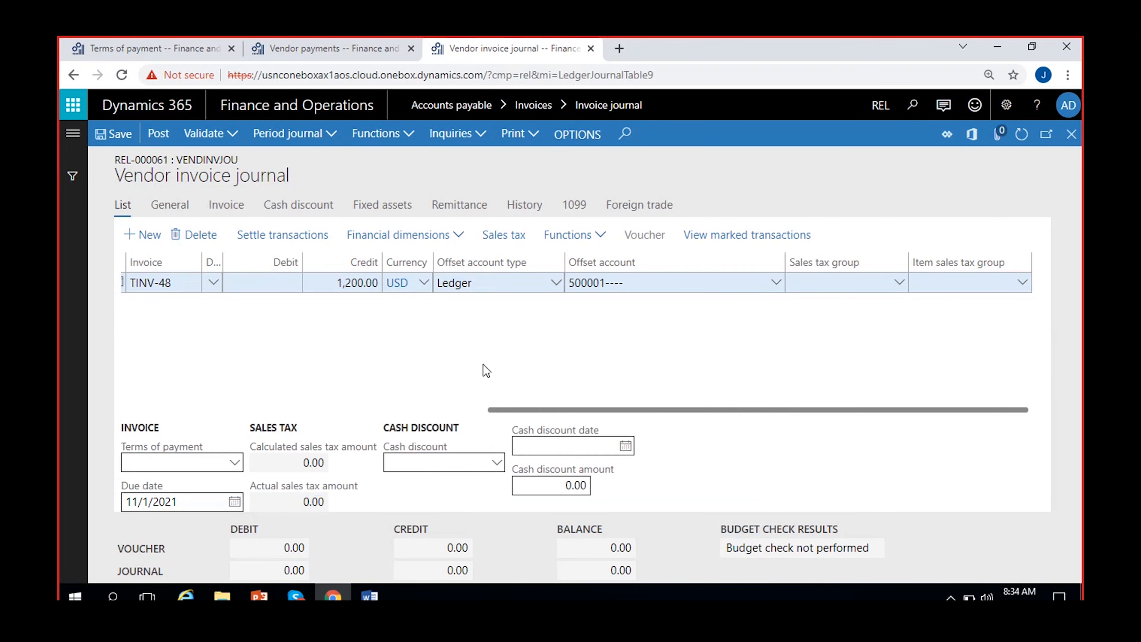
# Look through the terms of payment available for invoice TINV-48 and check the setup of the Net3months terms
pyautogui.click(233, 468)
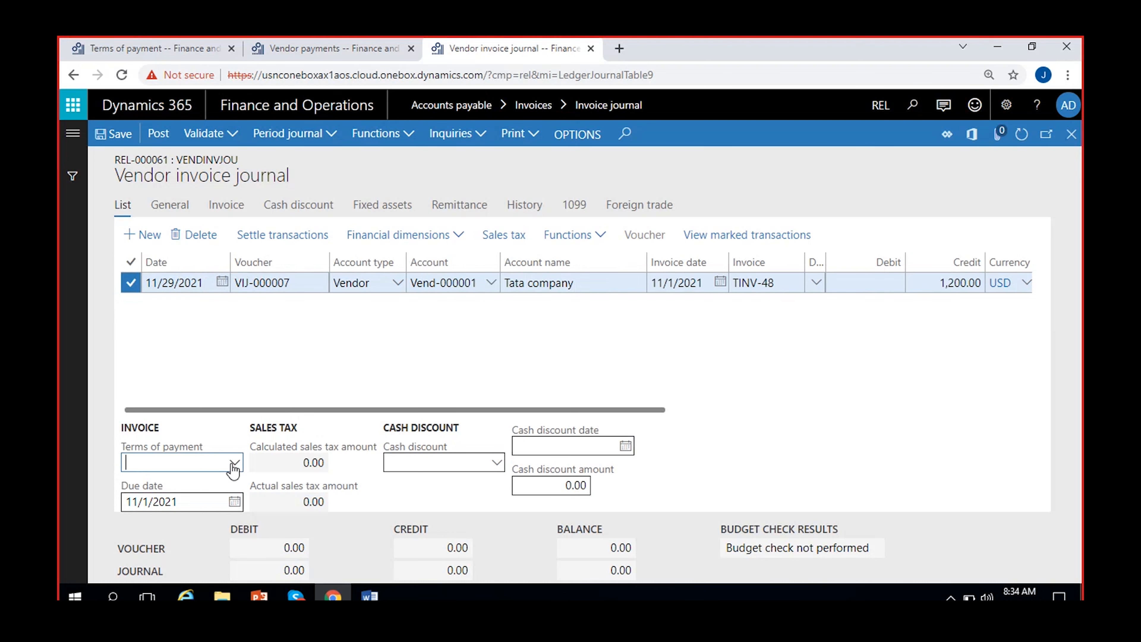
pyautogui.scroll(-1, 175, 360)
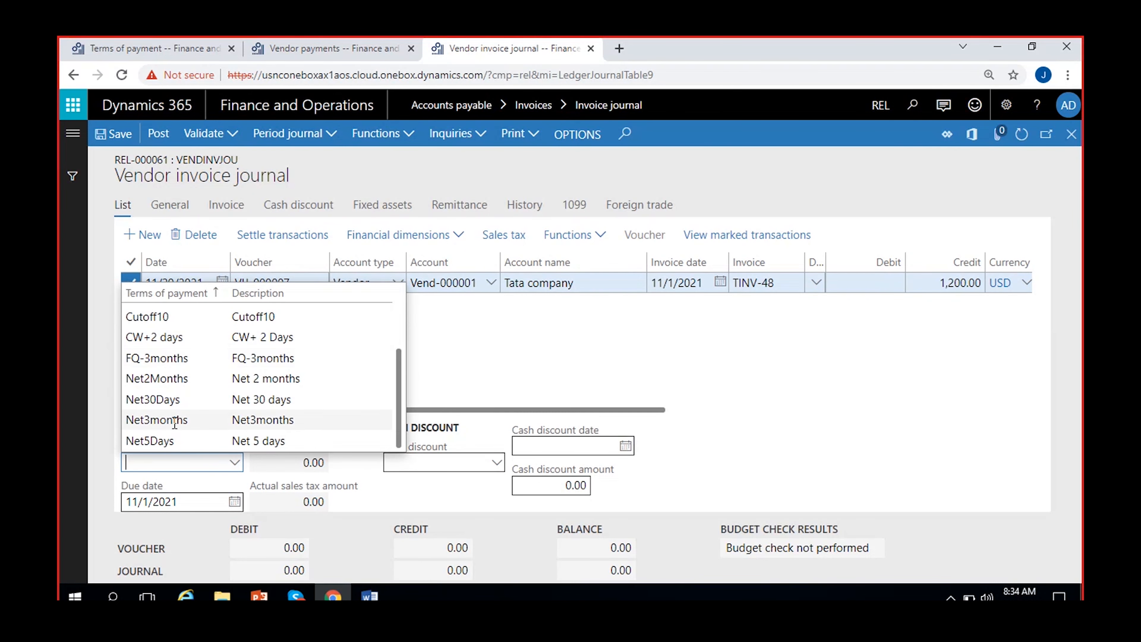
pyautogui.scroll(1, 200, 380)
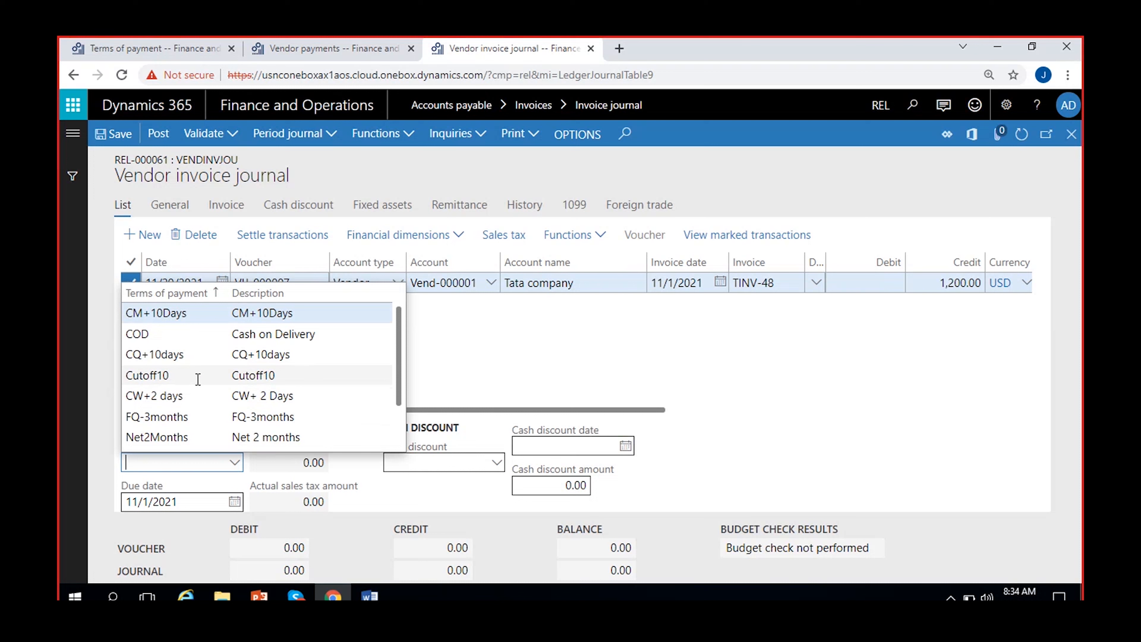
pyautogui.scroll(-1, 224, 392)
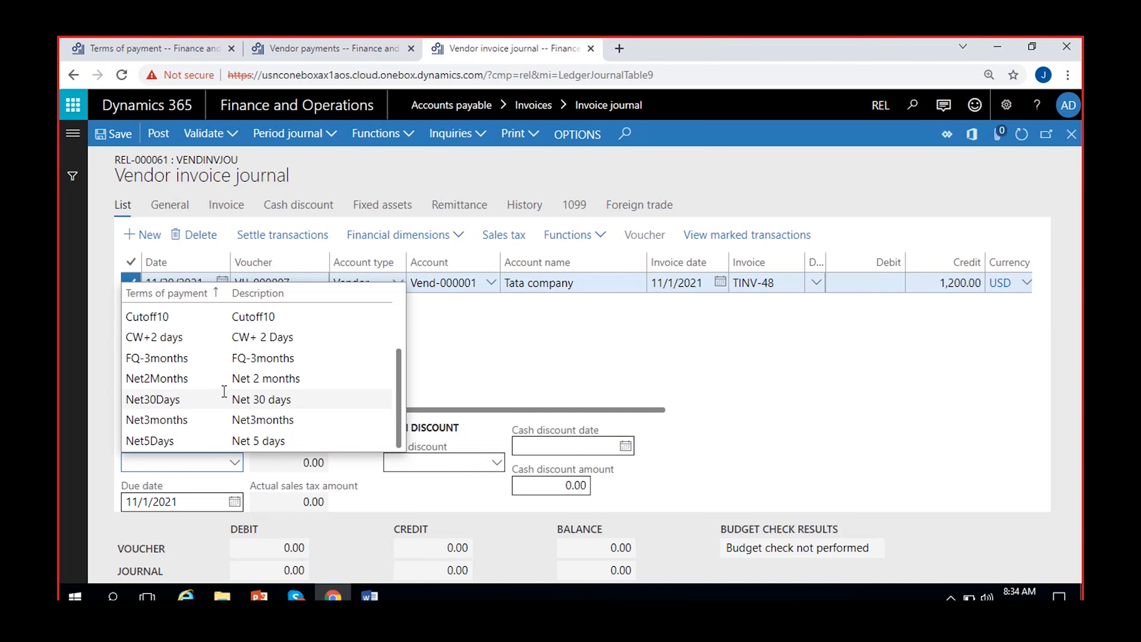
pyautogui.click(521, 351)
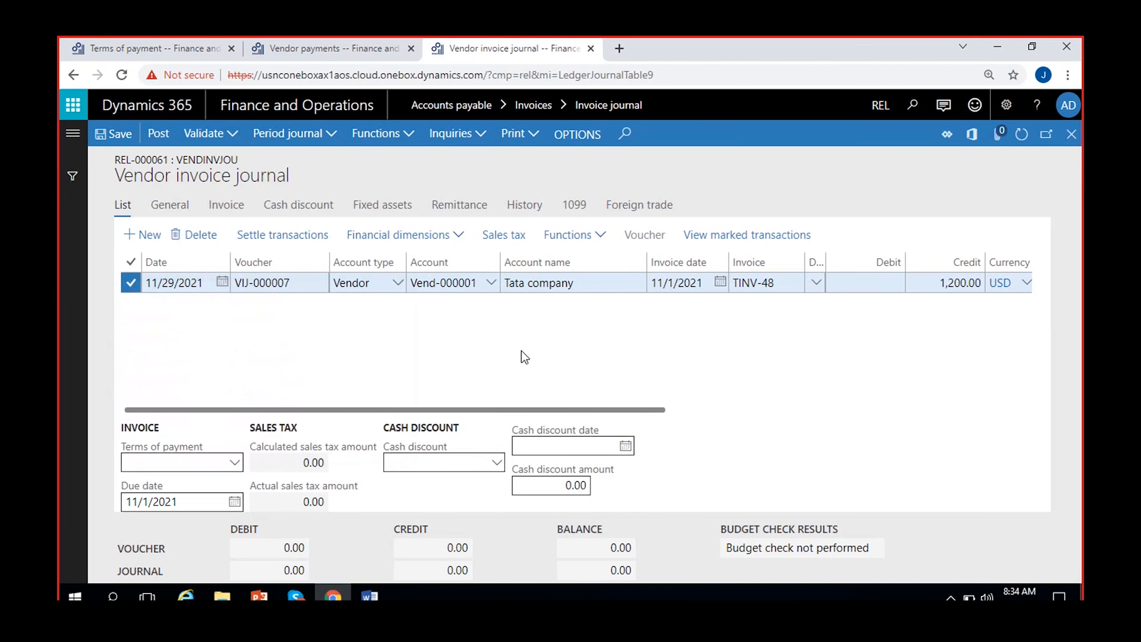
pyautogui.click(150, 41)
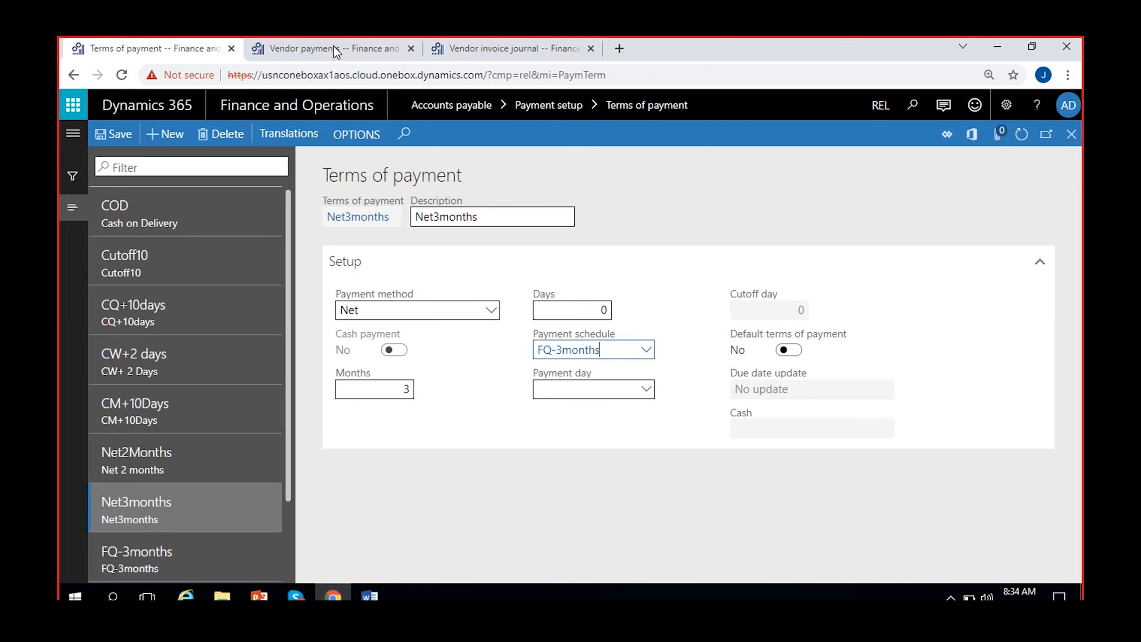
pyautogui.click(366, 50)
pyautogui.click(497, 50)
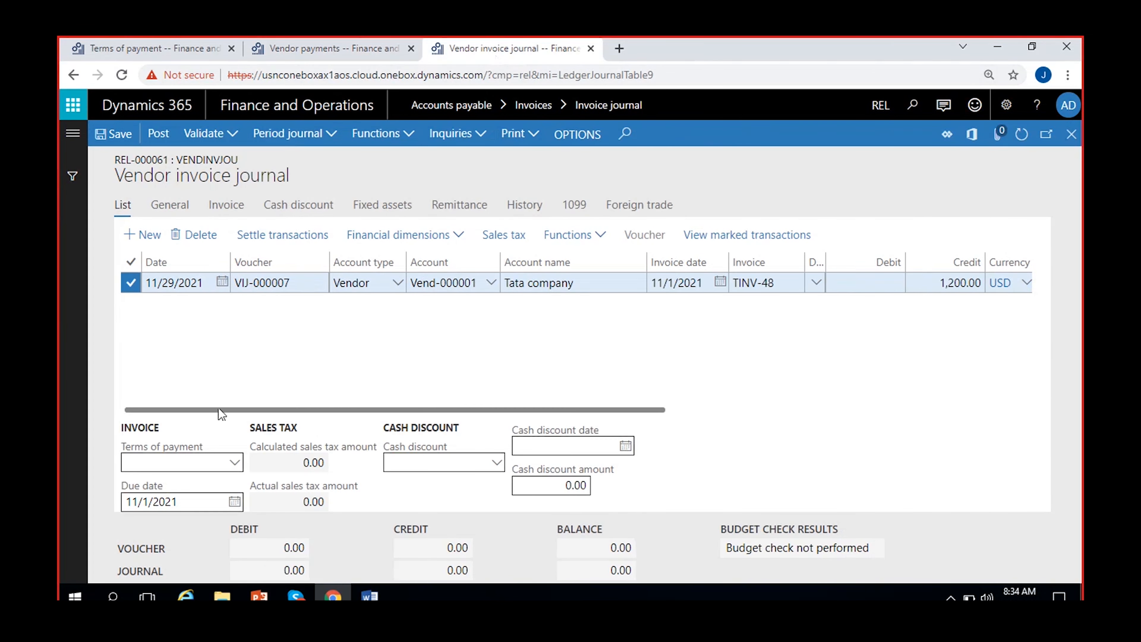
# Set the terms of payment for invoice TINV-48 to Net3months and save the journal line
pyautogui.click(235, 463)
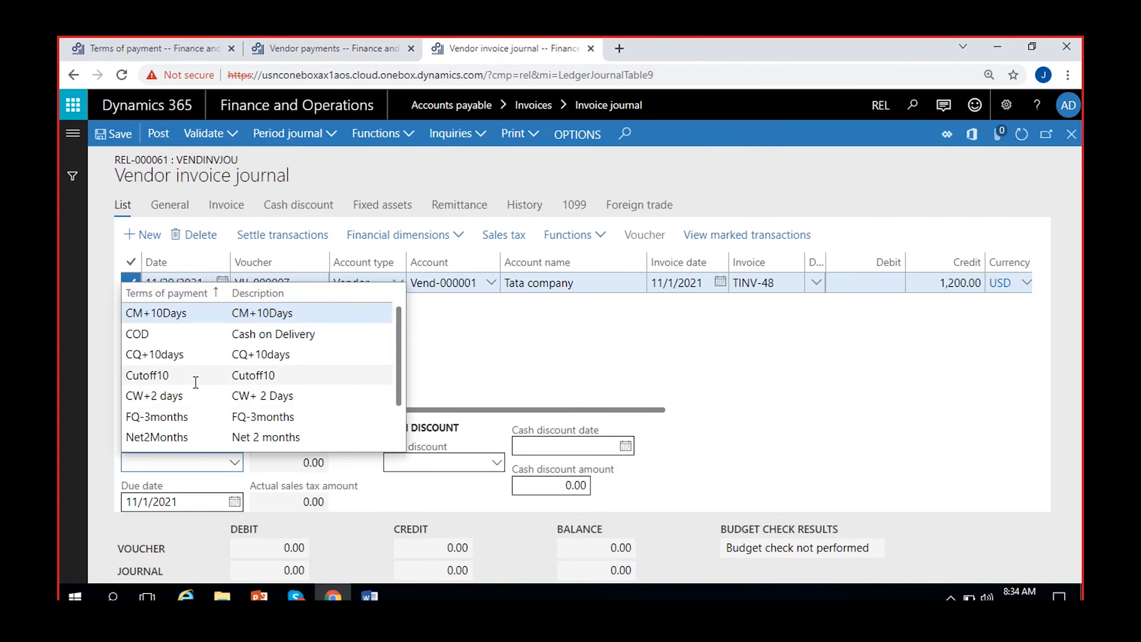
pyautogui.scroll(-2, 182, 417)
pyautogui.click(186, 422)
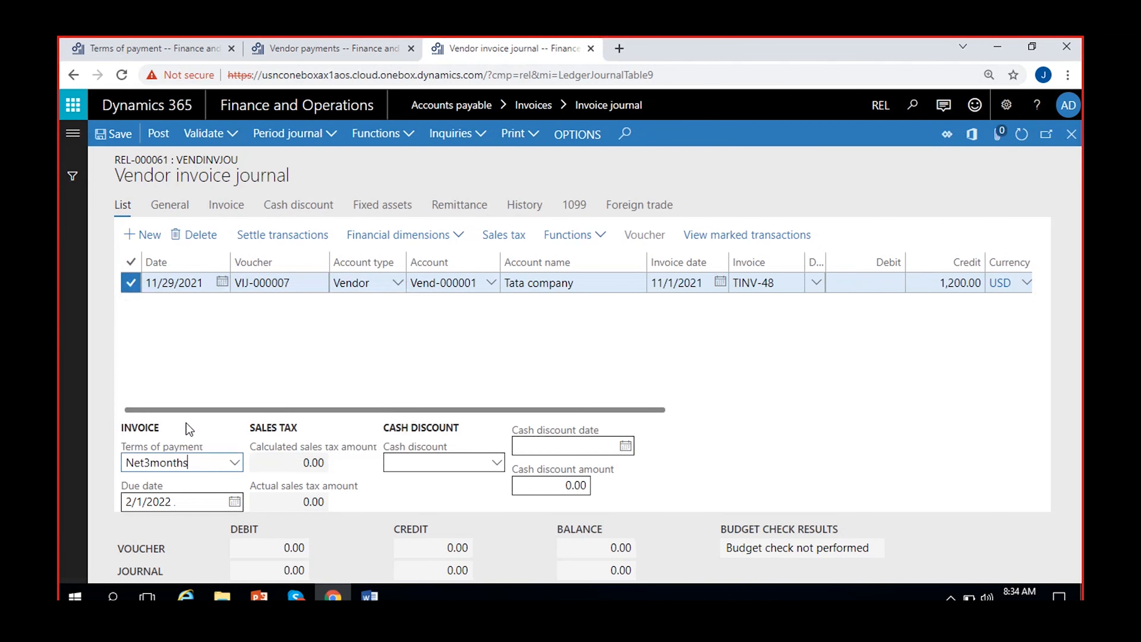
pyautogui.click(115, 142)
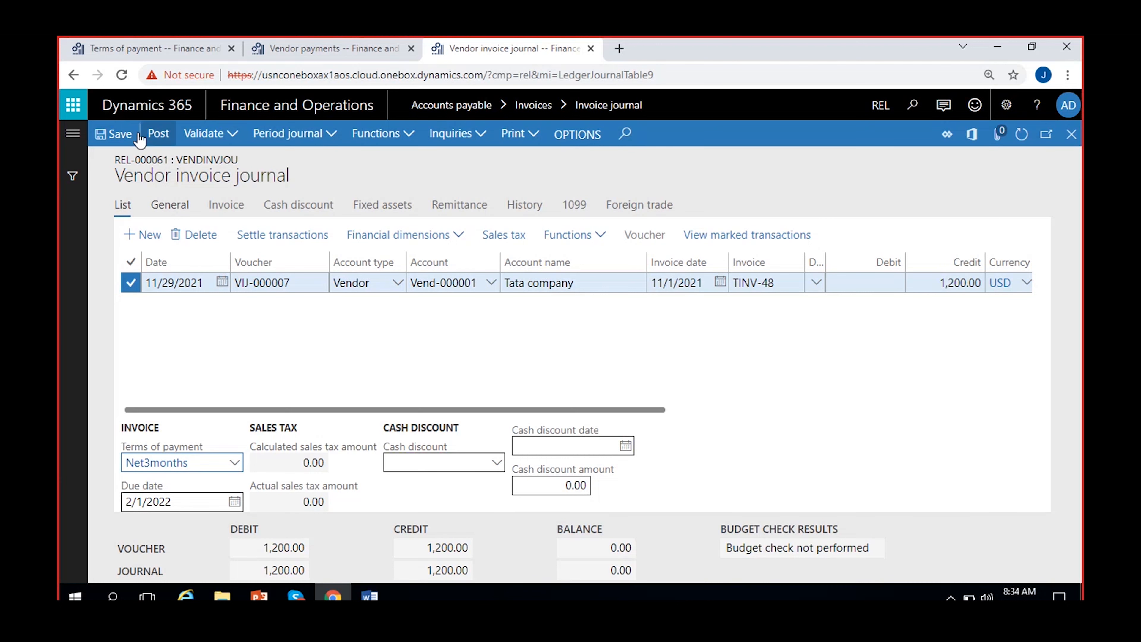
pyautogui.click(114, 140)
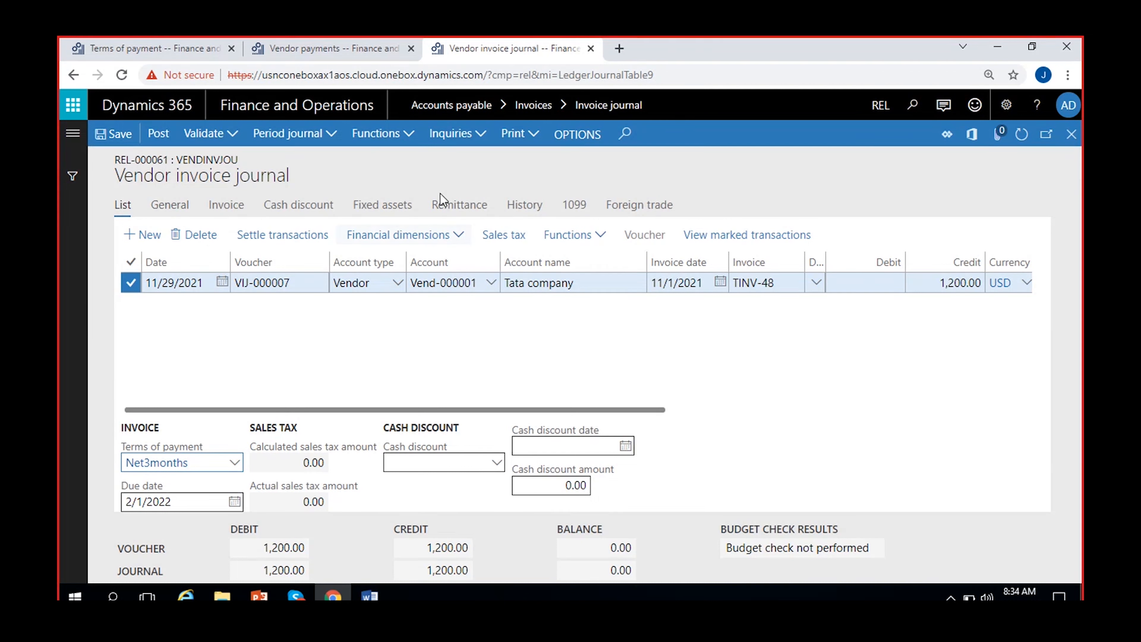
# Set the TINV-48 journal line's date to 11/1/2021 and post the invoice journal, dismissing the completion message
pyautogui.click(405, 134)
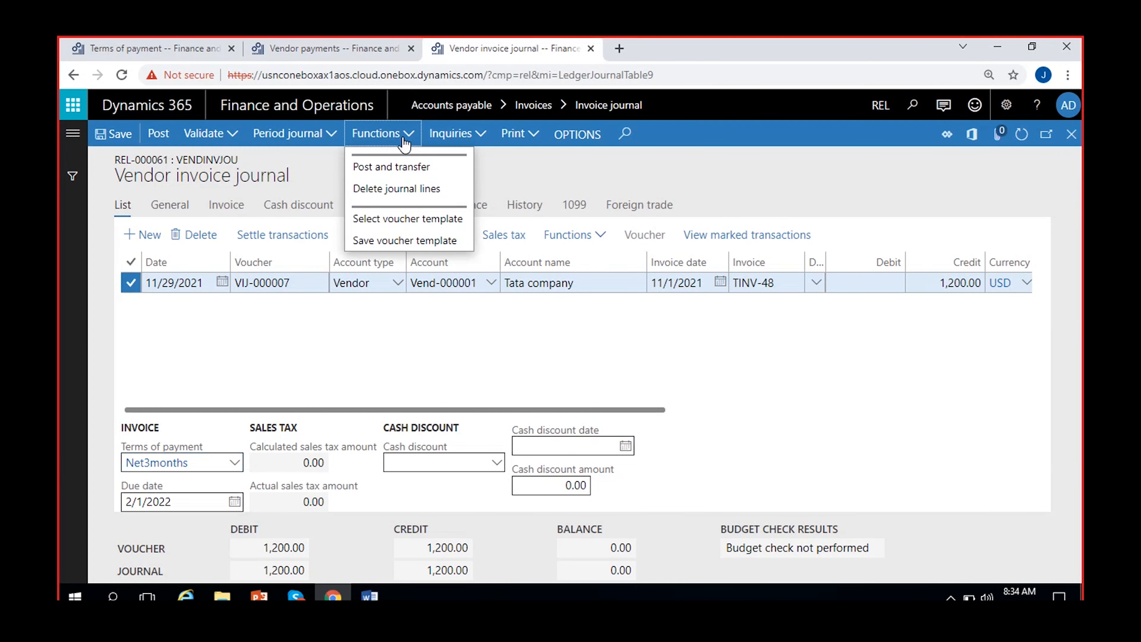
pyautogui.click(391, 329)
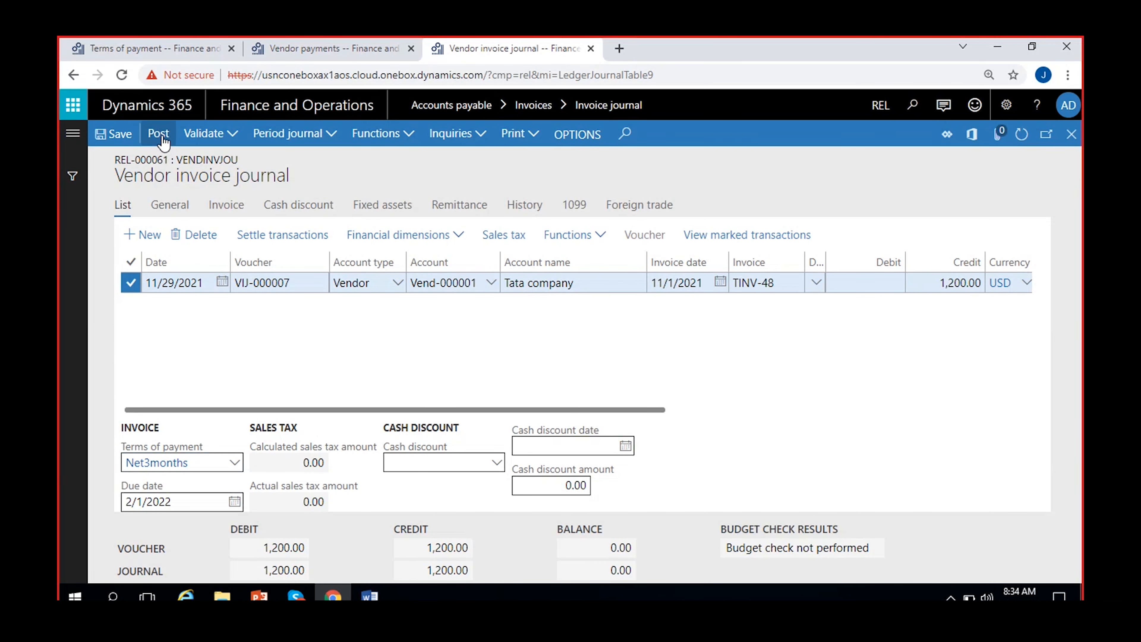
pyautogui.click(221, 281)
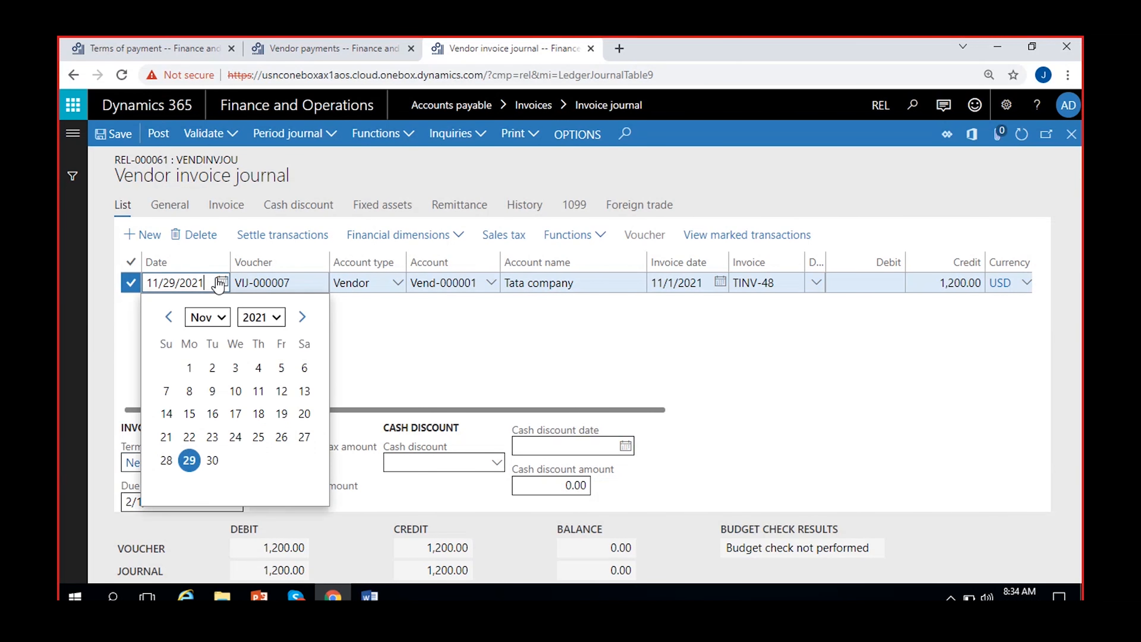
pyautogui.click(189, 368)
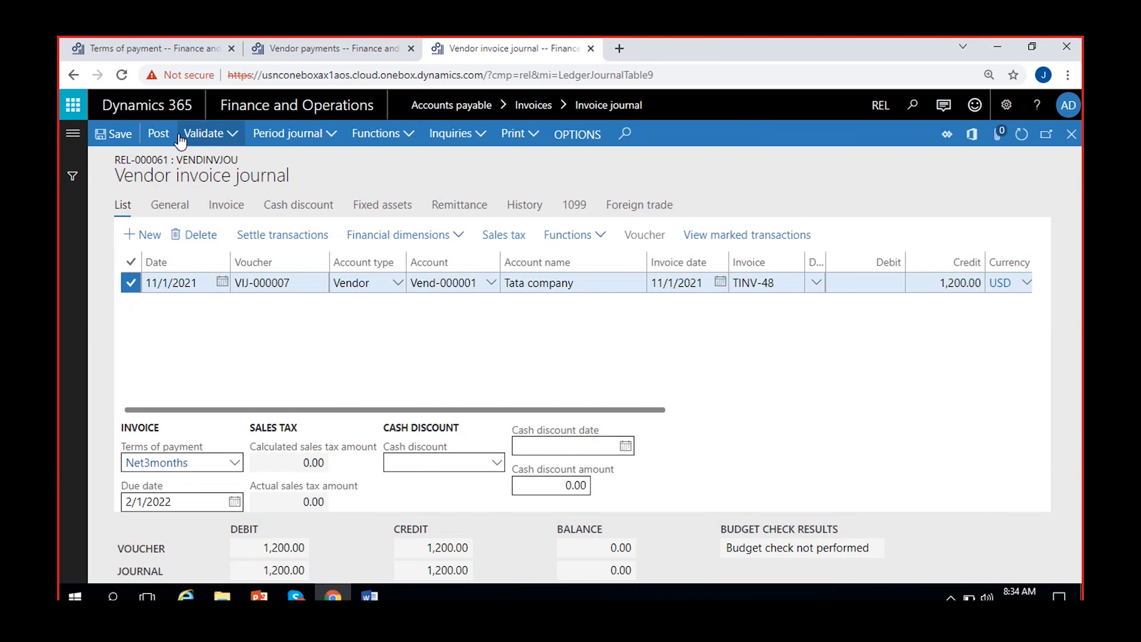
pyautogui.click(168, 135)
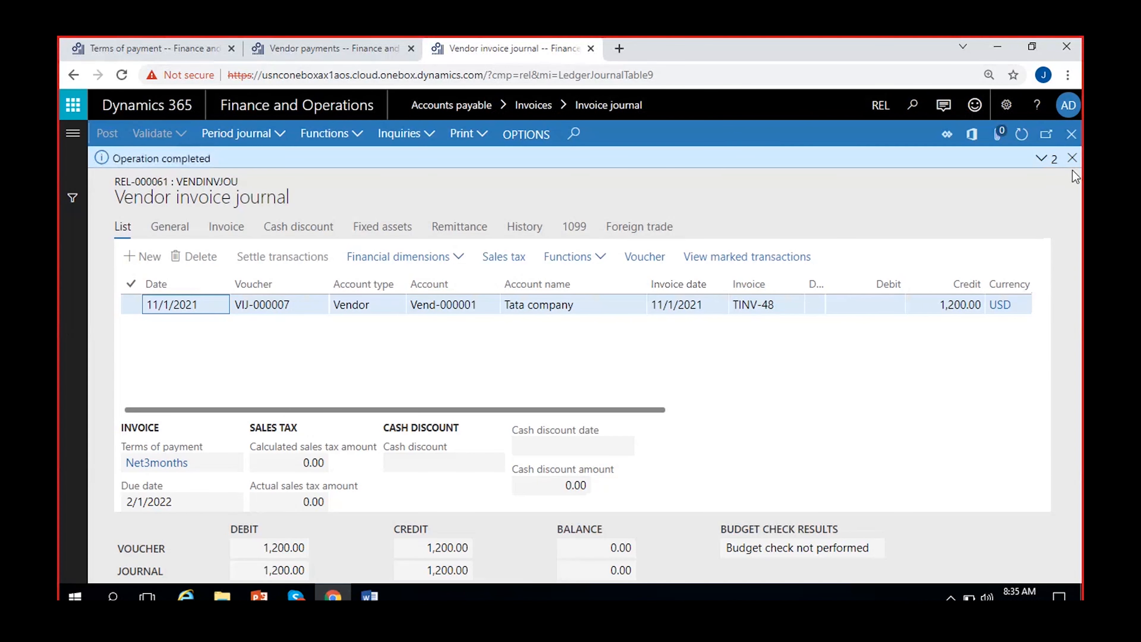
pyautogui.click(1073, 158)
# Delete the Tata company payment line from the vendor payment journal and confirm the deletion
pyautogui.click(310, 49)
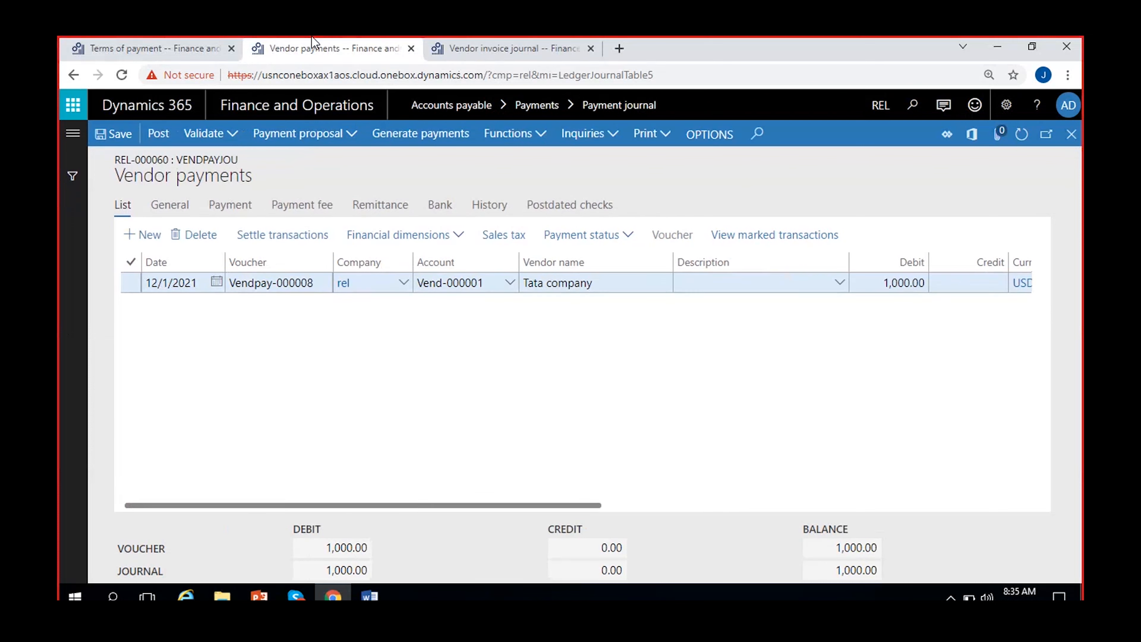
pyautogui.click(131, 283)
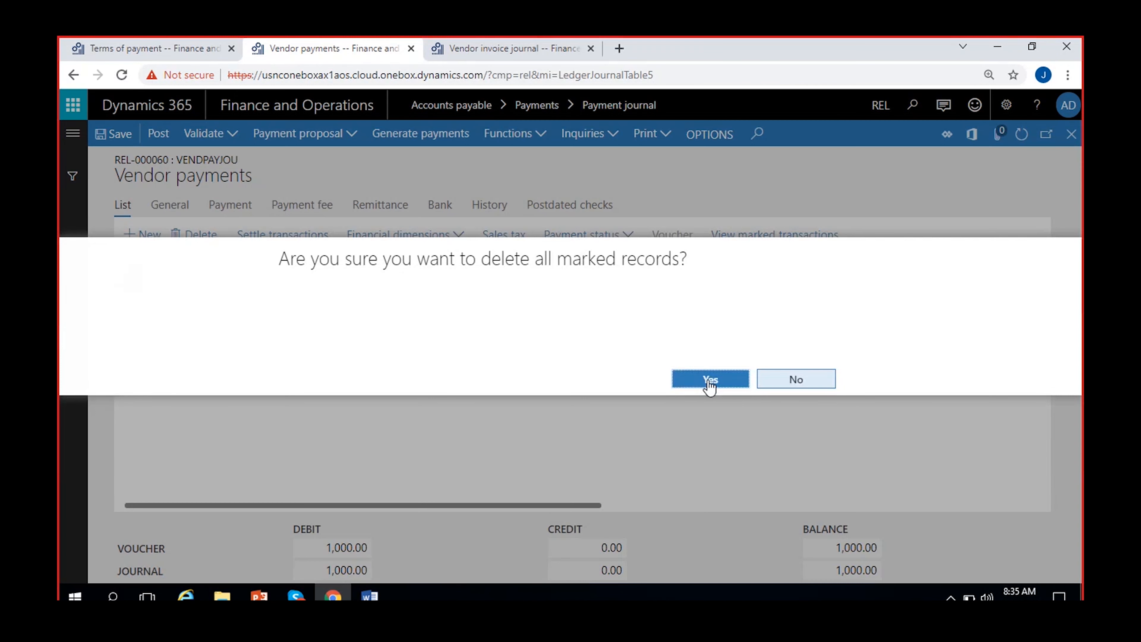
pyautogui.click(709, 379)
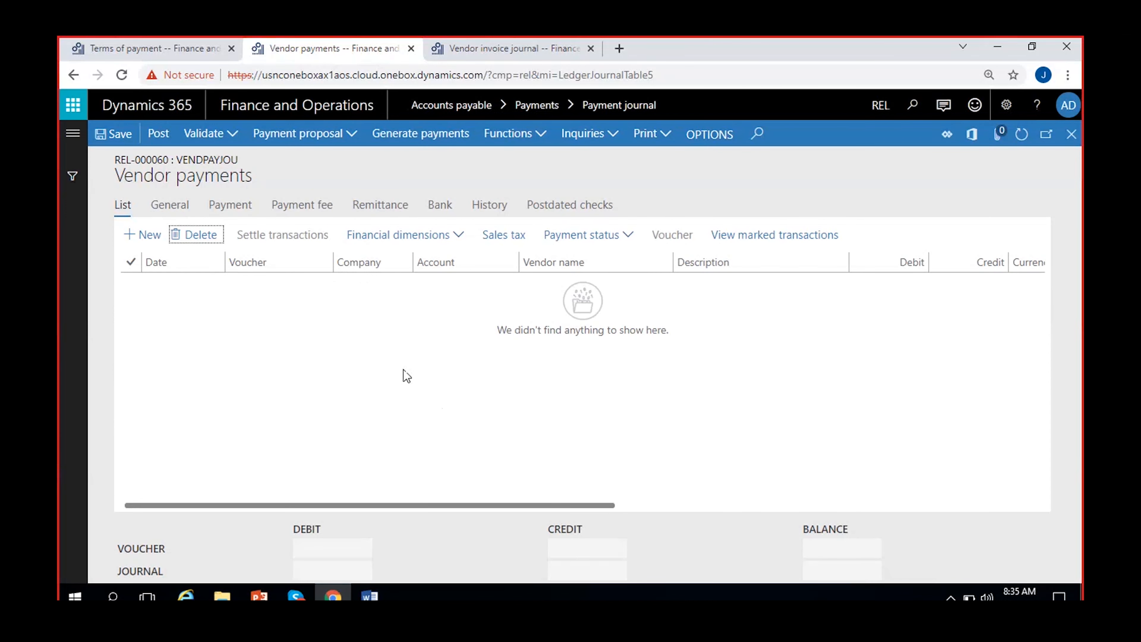
# Add a vendor payment journal line dated 12/1/2021 for the Tata company vendor account
pyautogui.click(146, 238)
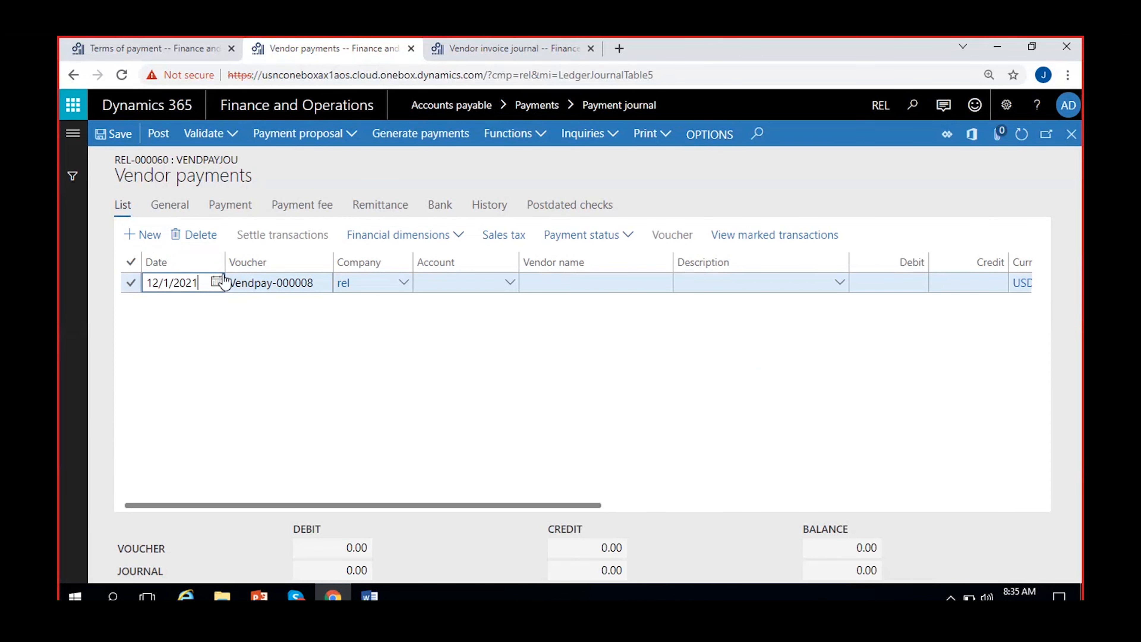
pyautogui.click(216, 282)
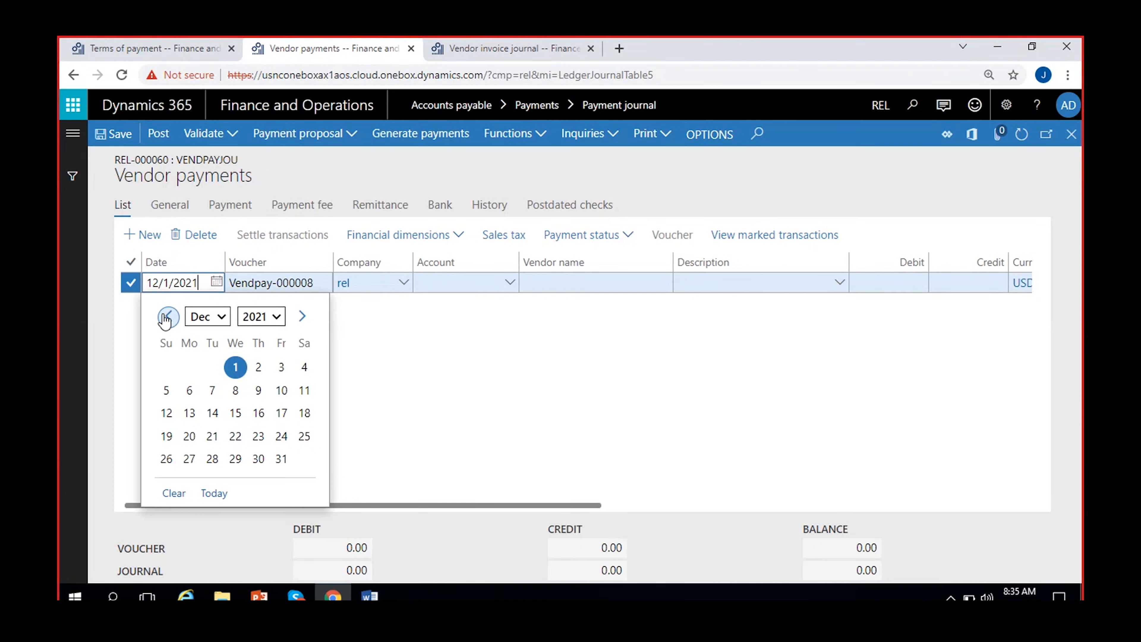
pyautogui.click(404, 331)
pyautogui.click(505, 288)
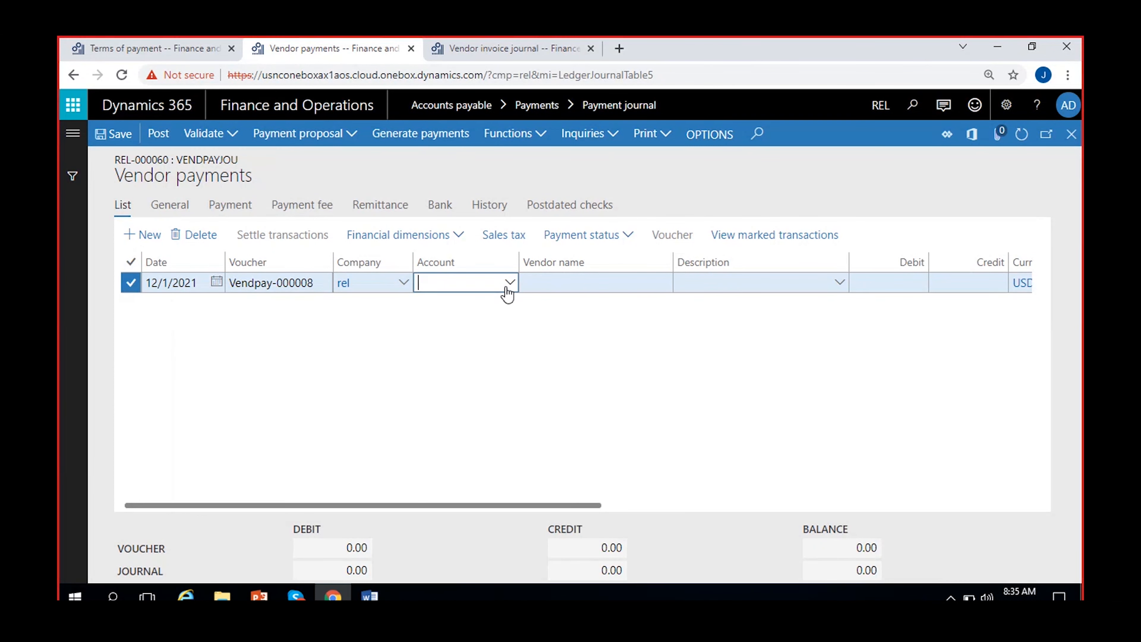
pyautogui.click(507, 289)
pyautogui.click(509, 324)
# Open the settlement of Tata company's transactions and mark invoice TINV-48 due 2/1/2022
pyautogui.click(283, 234)
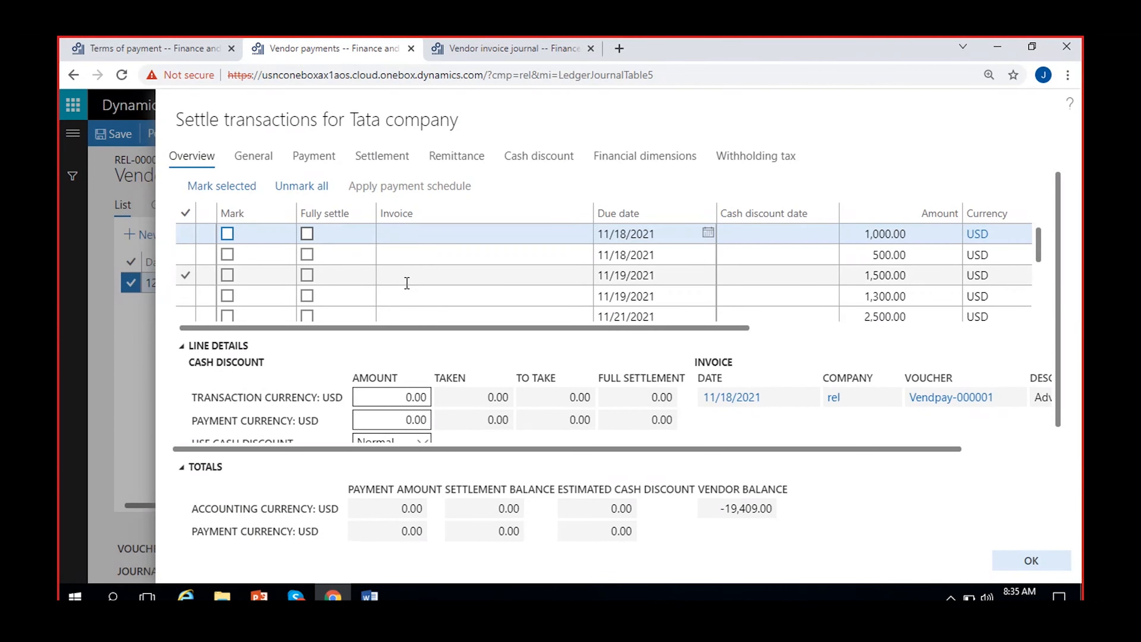
pyautogui.click(455, 310)
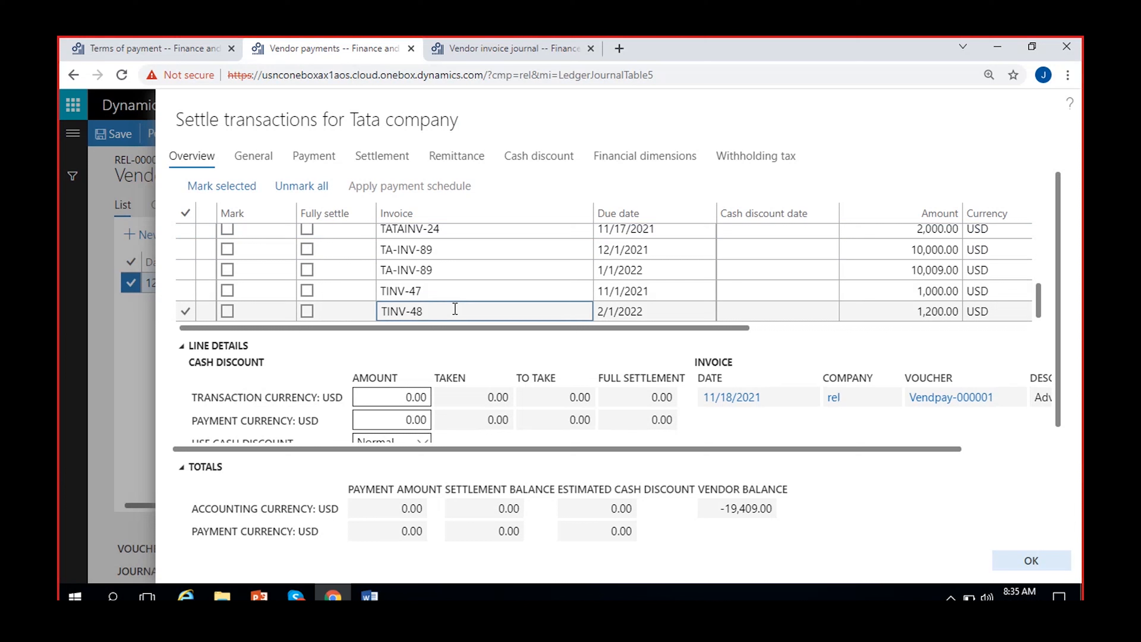
pyautogui.click(227, 312)
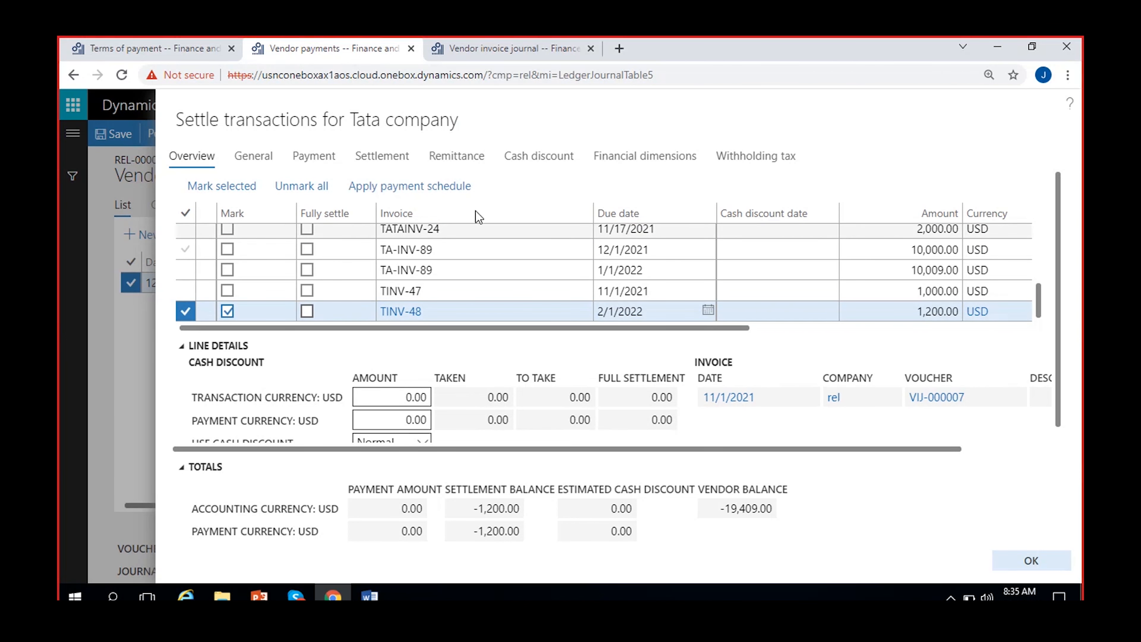
# Check the payment schedule, settlement and payment details of invoice TINV-48, and confirm its settlement on the payment line
pyautogui.click(427, 184)
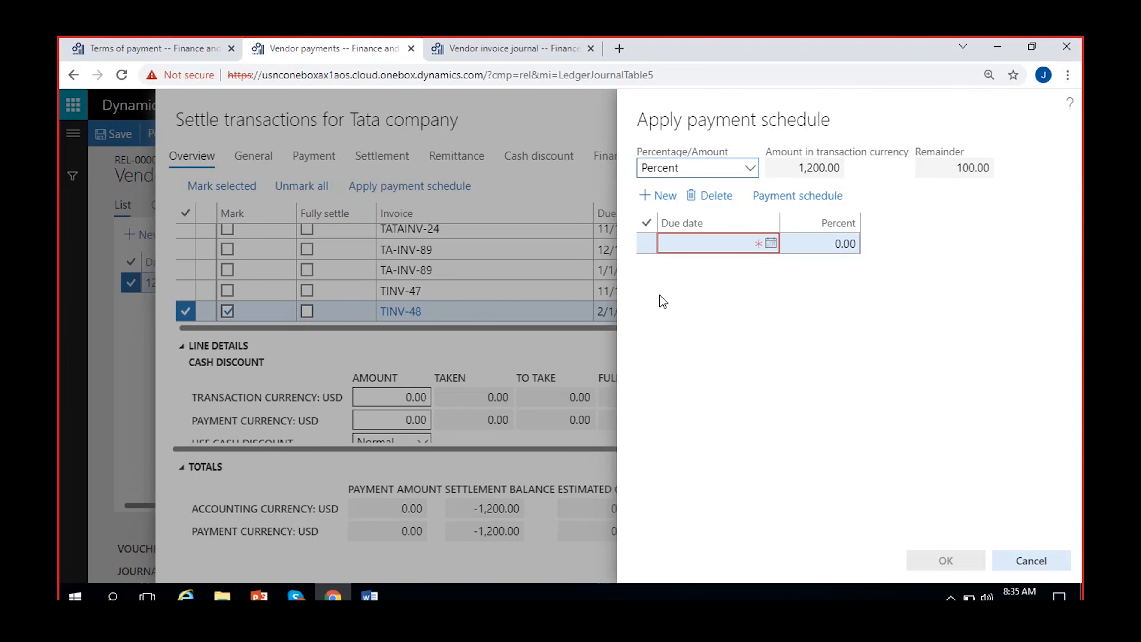
pyautogui.click(1032, 560)
pyautogui.click(382, 156)
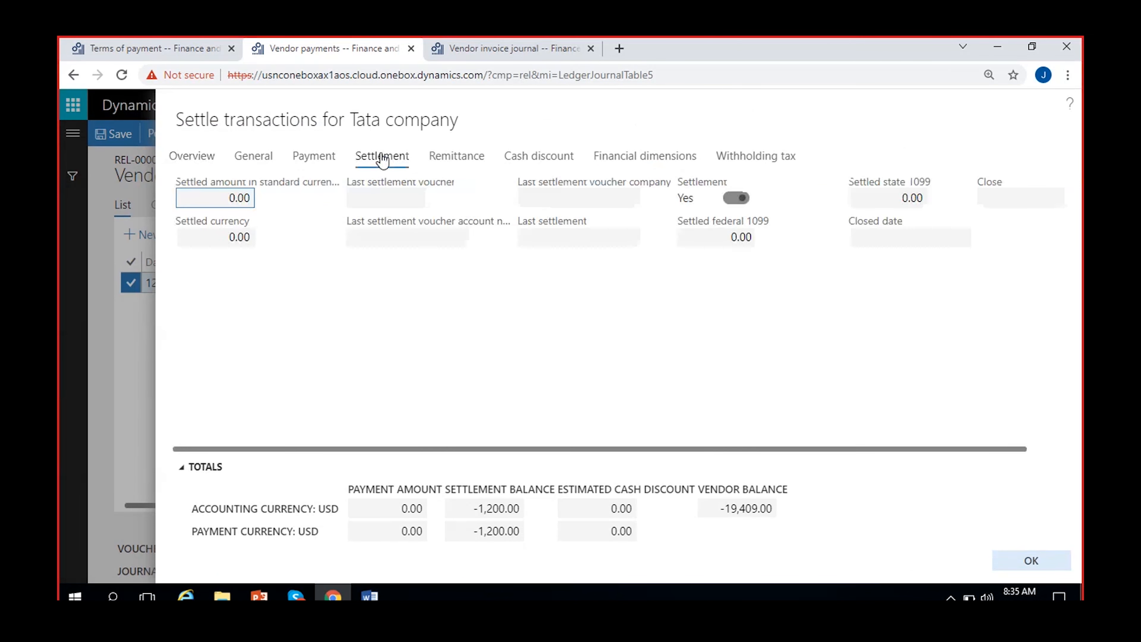
pyautogui.click(310, 160)
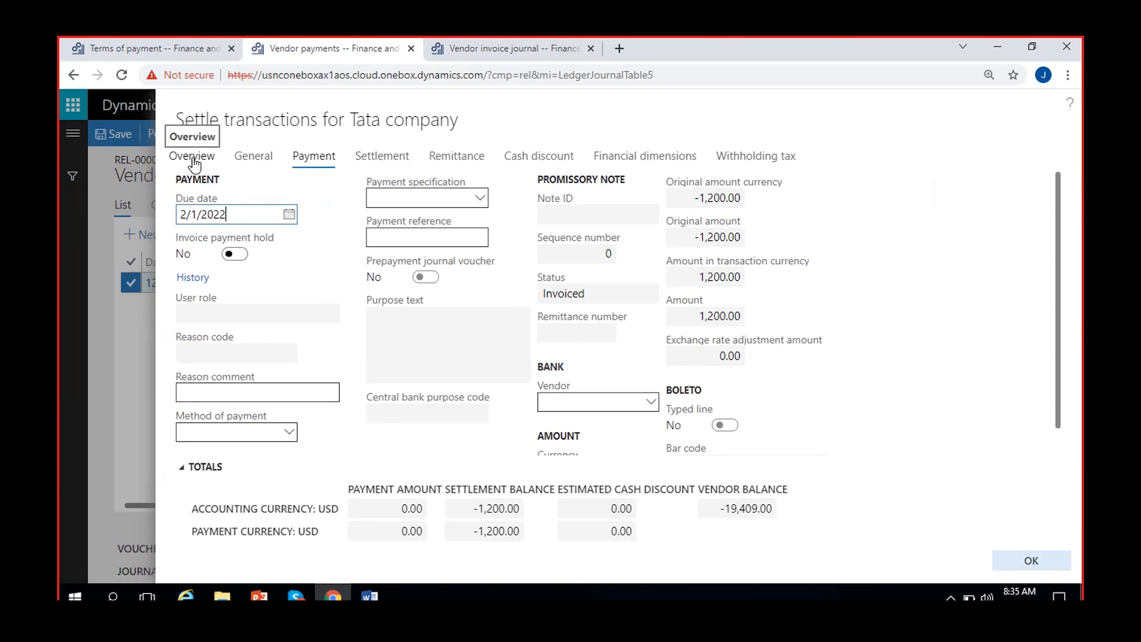
pyautogui.click(193, 157)
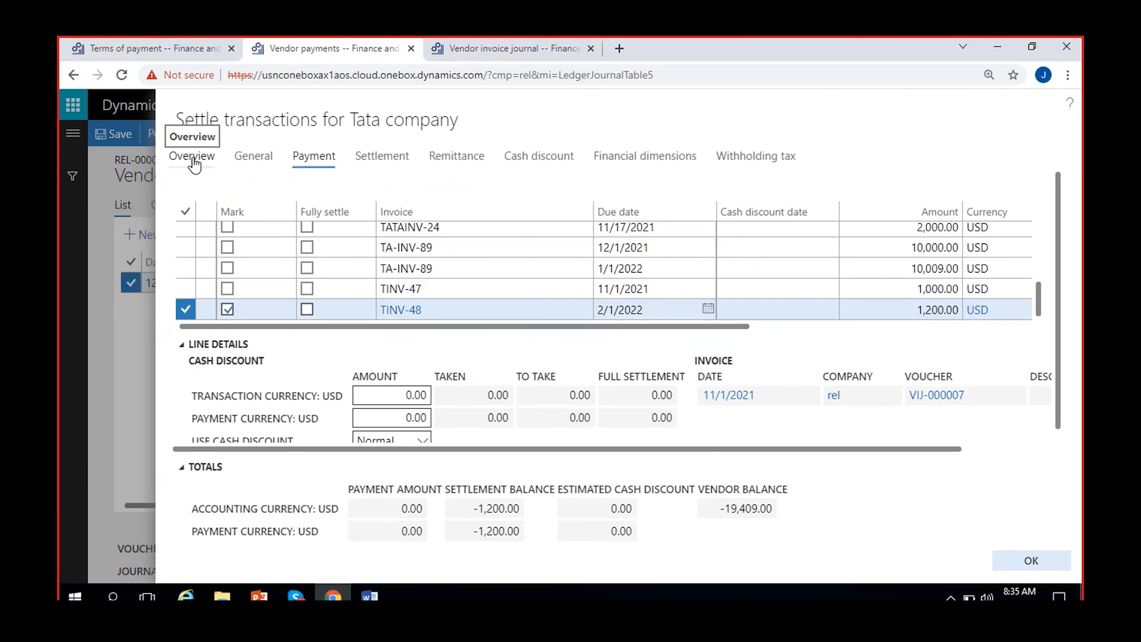
pyautogui.press('Return')
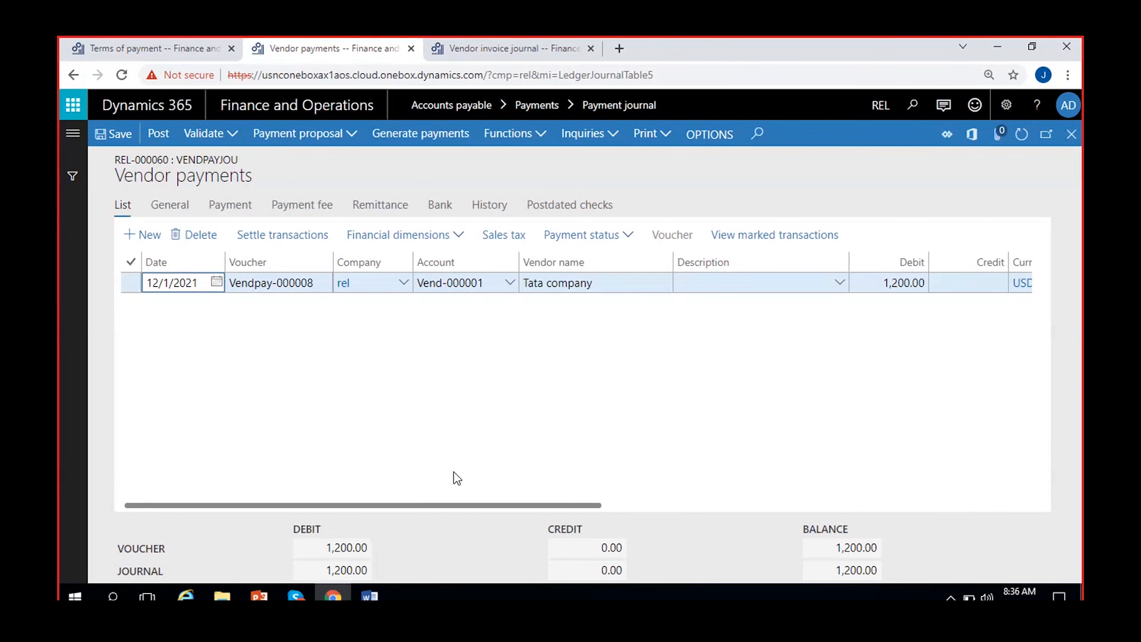
# Compare the Net3months terms of payment setup with the Tata company payment line and look through the terms list
pyautogui.hotkey('ctrl', 'shift', 'Tab')
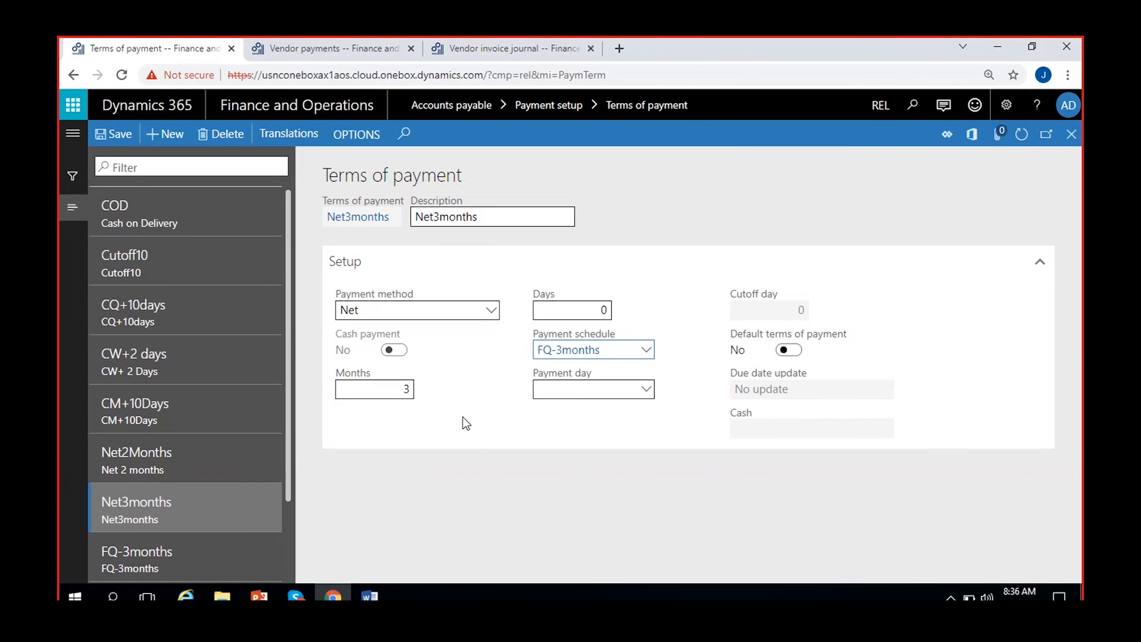
pyautogui.click(286, 50)
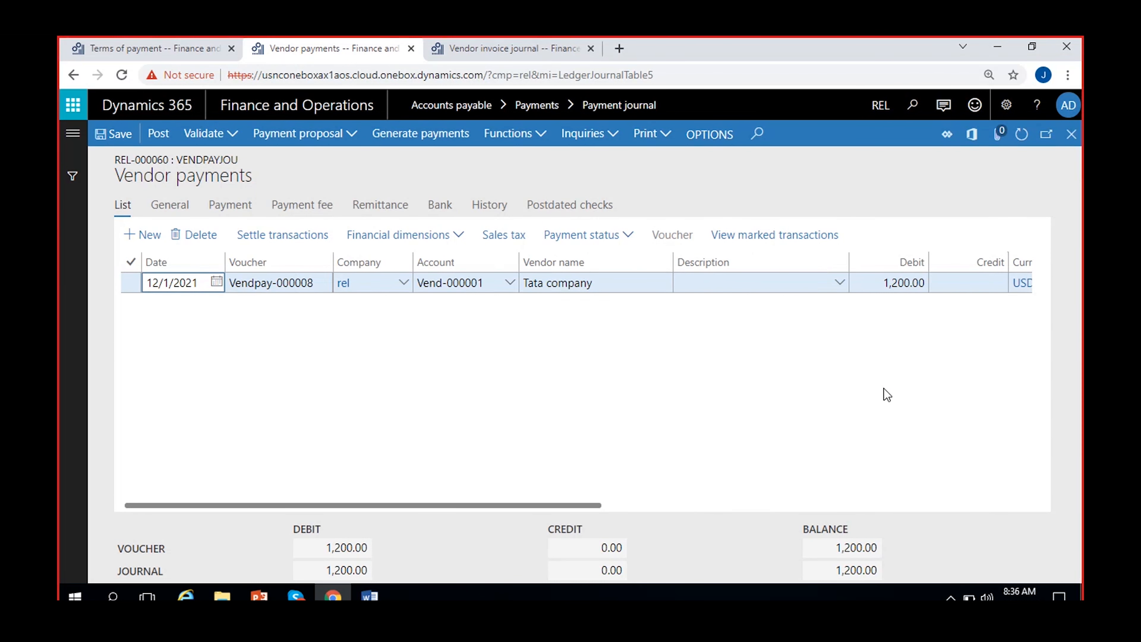
pyautogui.hotkey('ctrl', 'shift', 'Tab')
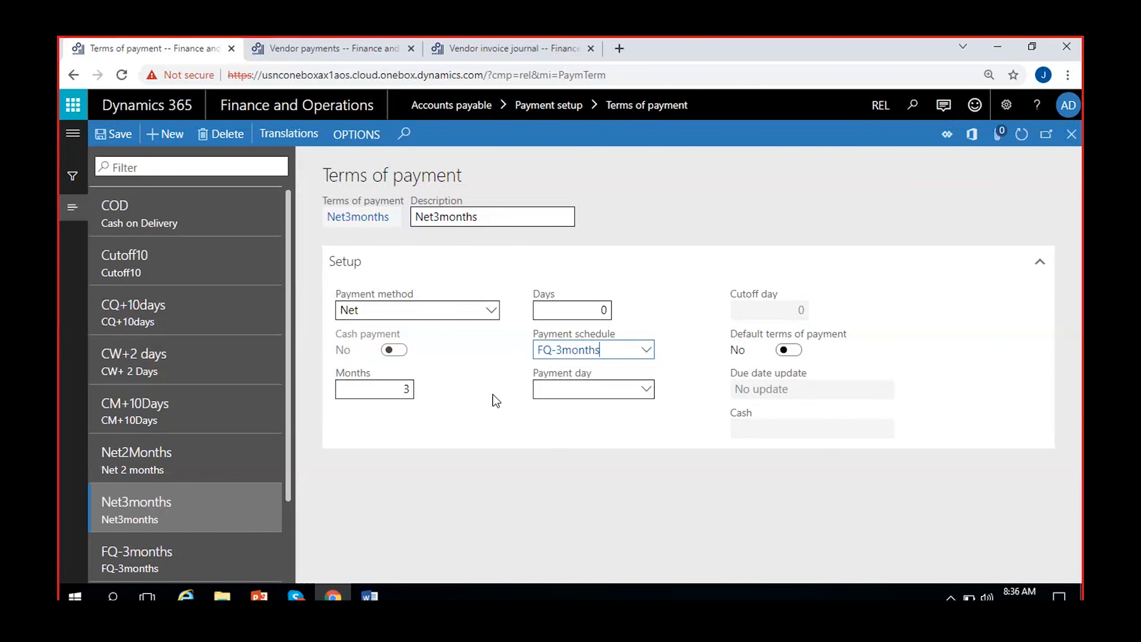
pyautogui.scroll(-2, 221, 463)
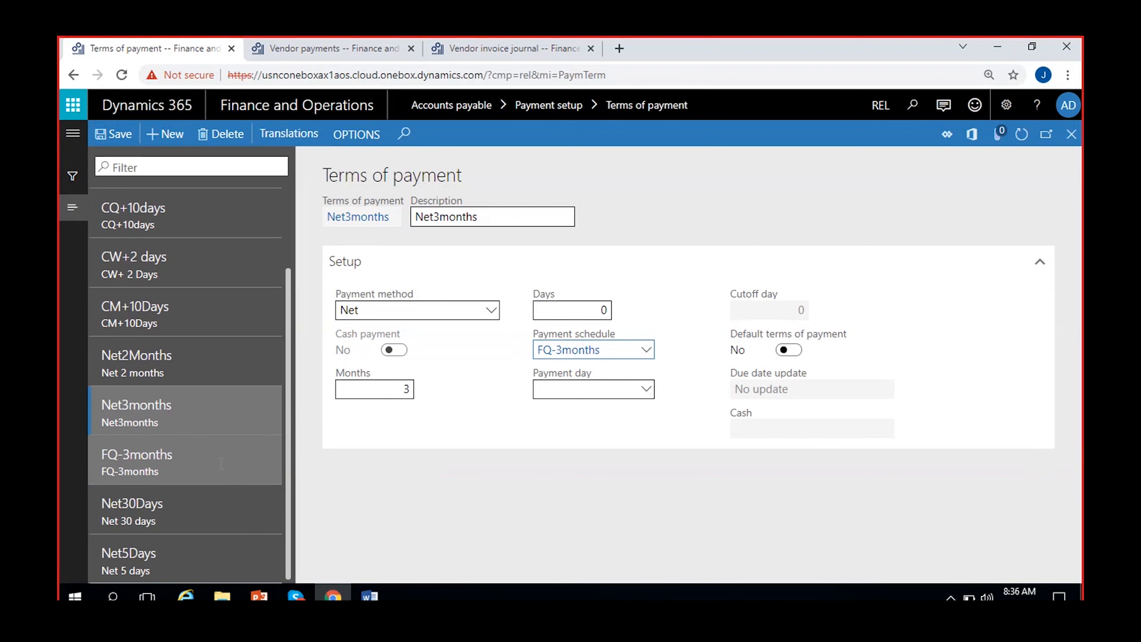